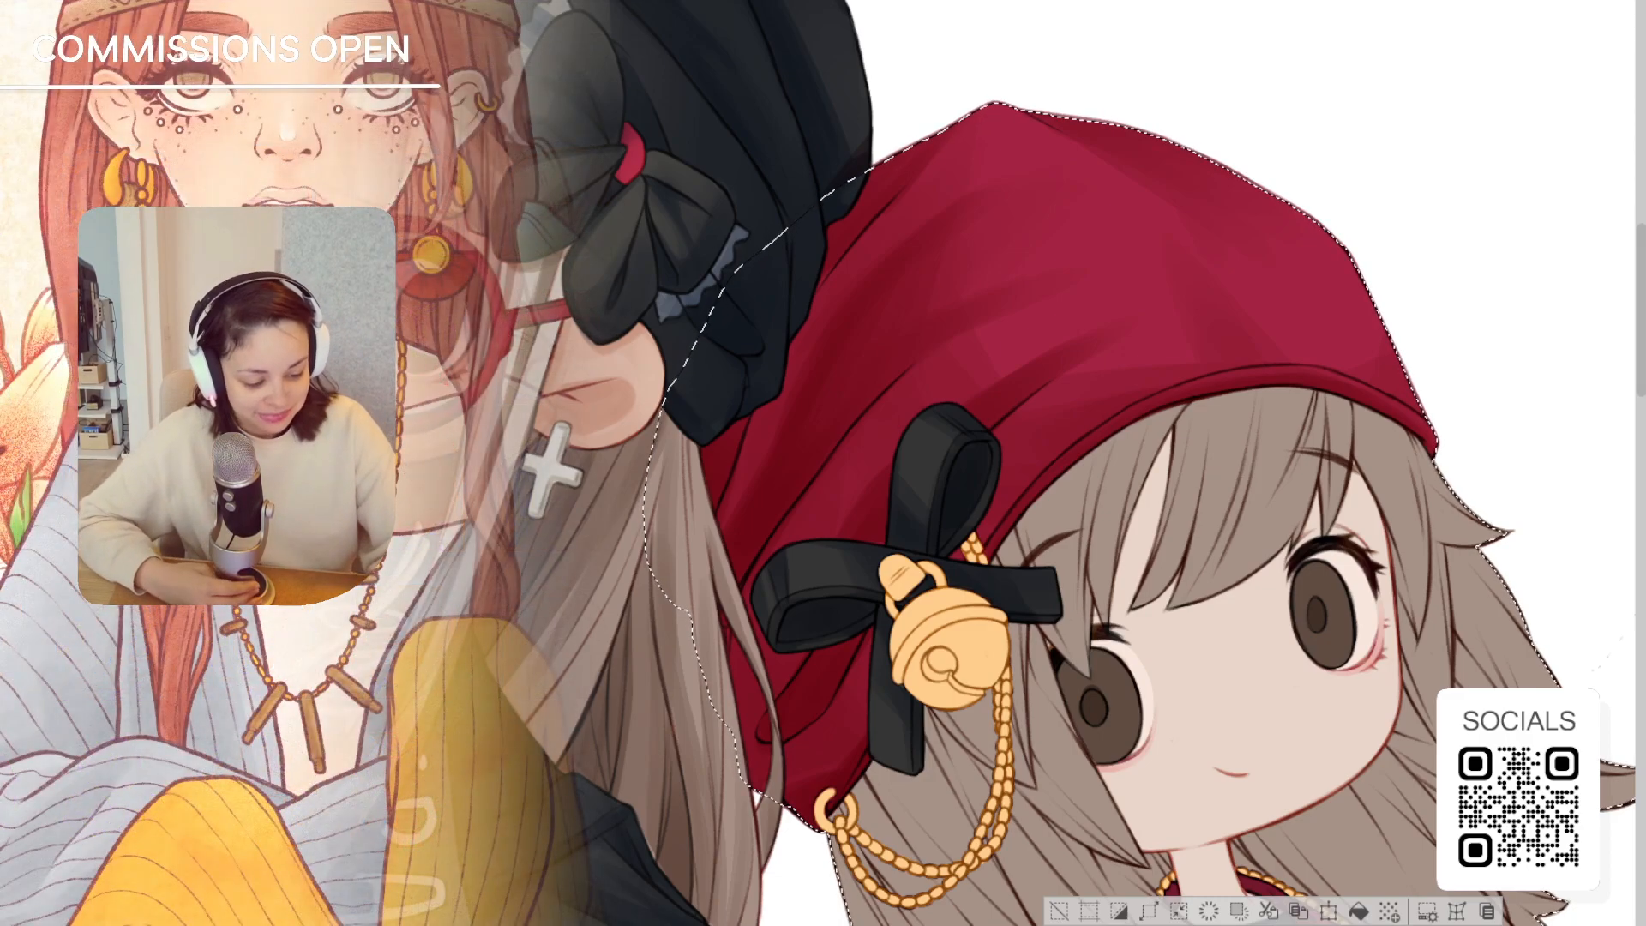
Paint a soft shadow over the hand, cuff and lower sleeve of the red-hooded girl's arm nearest the black-clad character
mouse_move(1028, 428)
mouse_down()
mouse_move(1111, 424)
mouse_move(1098, 469)
mouse_up()
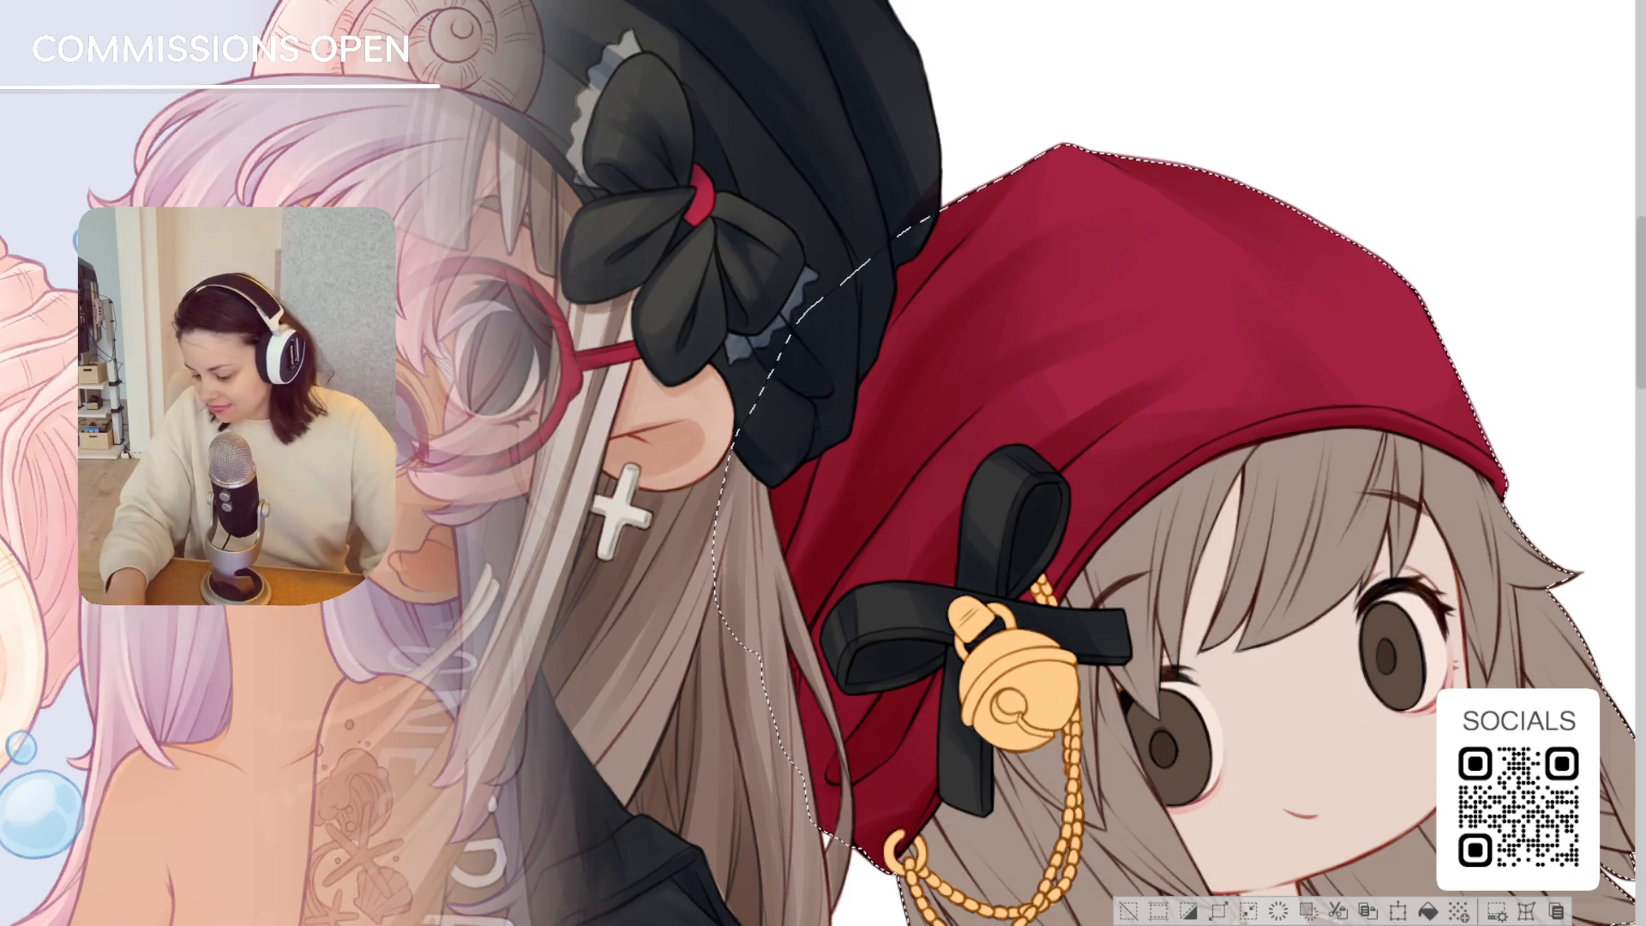
key(ctrl+minus)
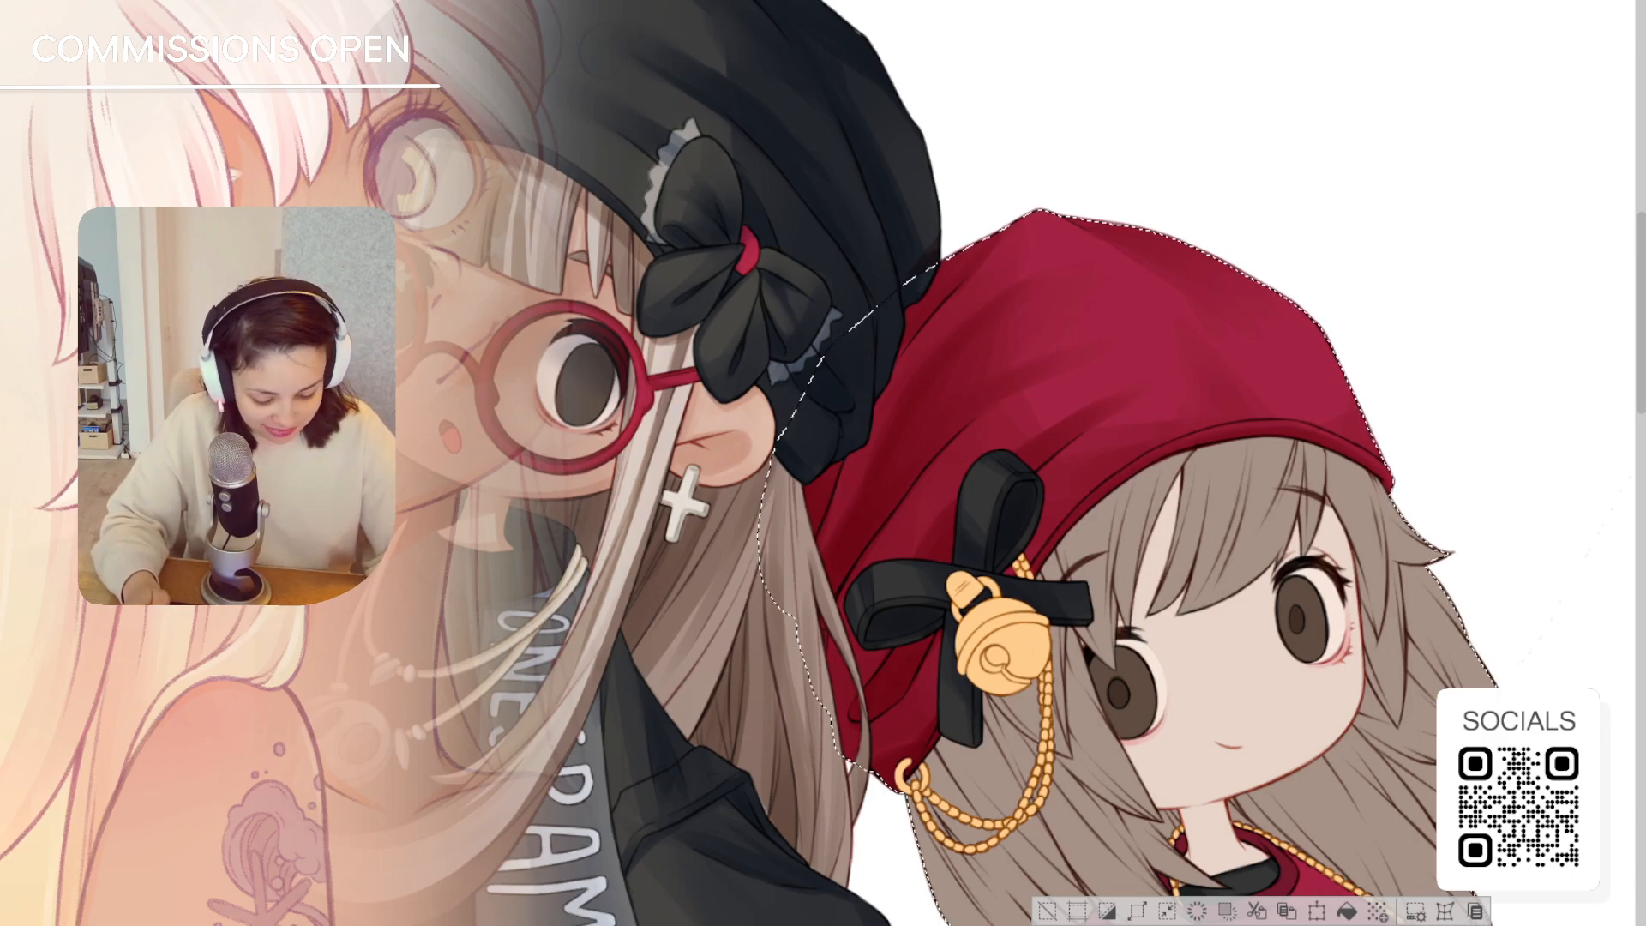
drag(1071, 652, 1103, 278)
scroll(1020, 463, down, 3)
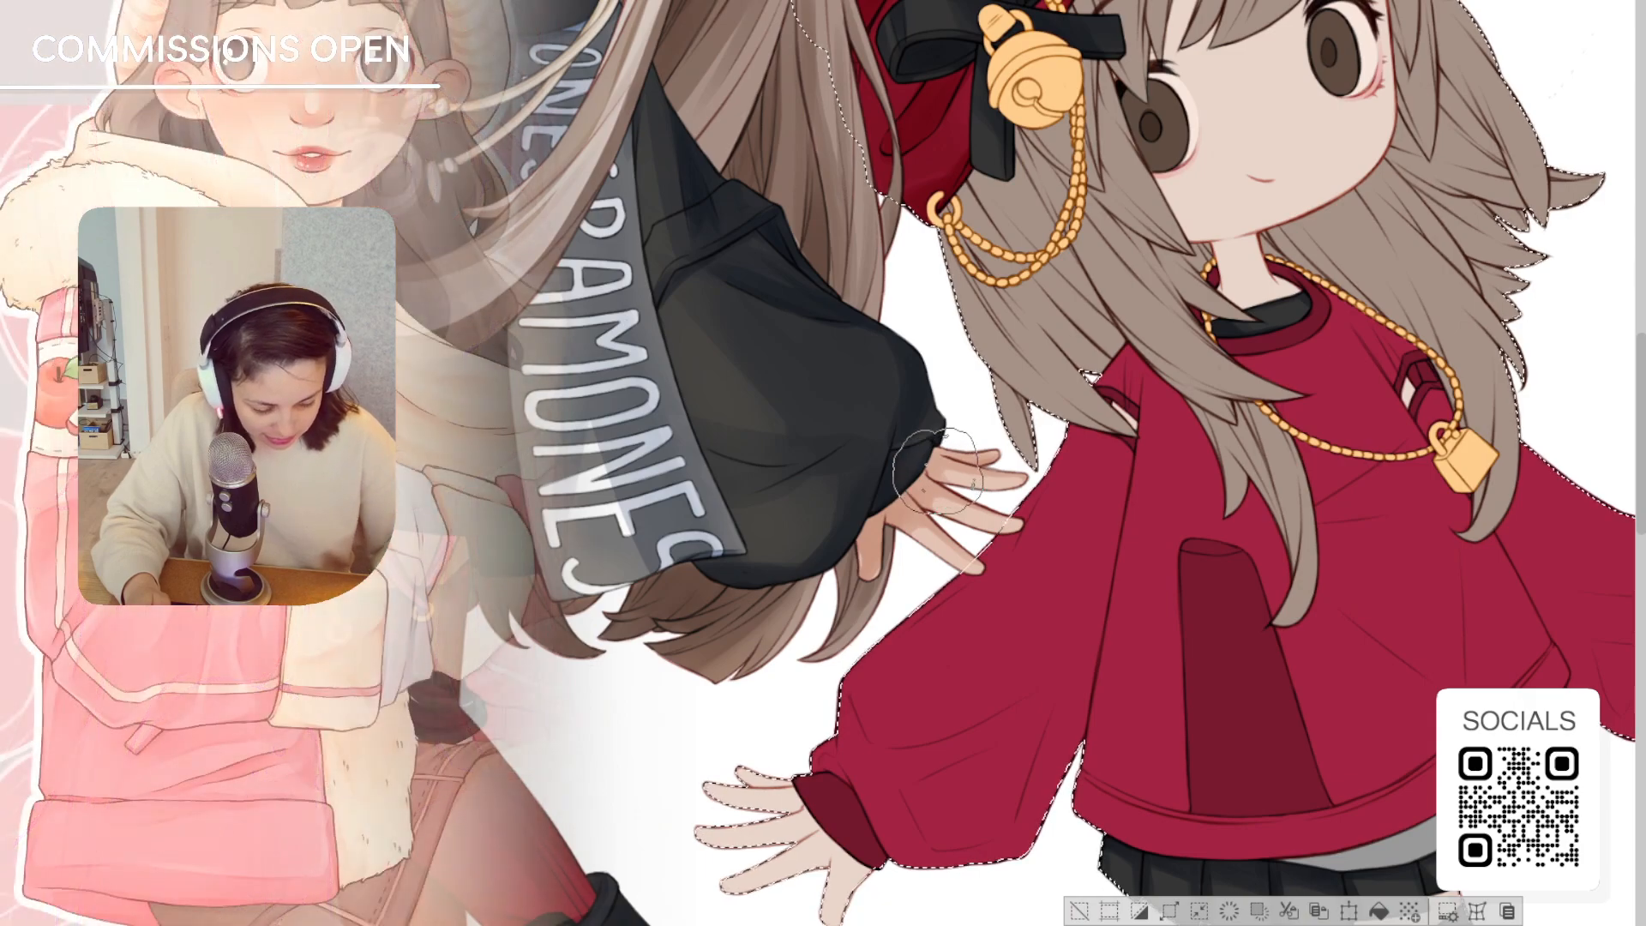
mouse_move(916, 439)
mouse_down()
mouse_move(938, 472)
mouse_move(1056, 396)
mouse_up()
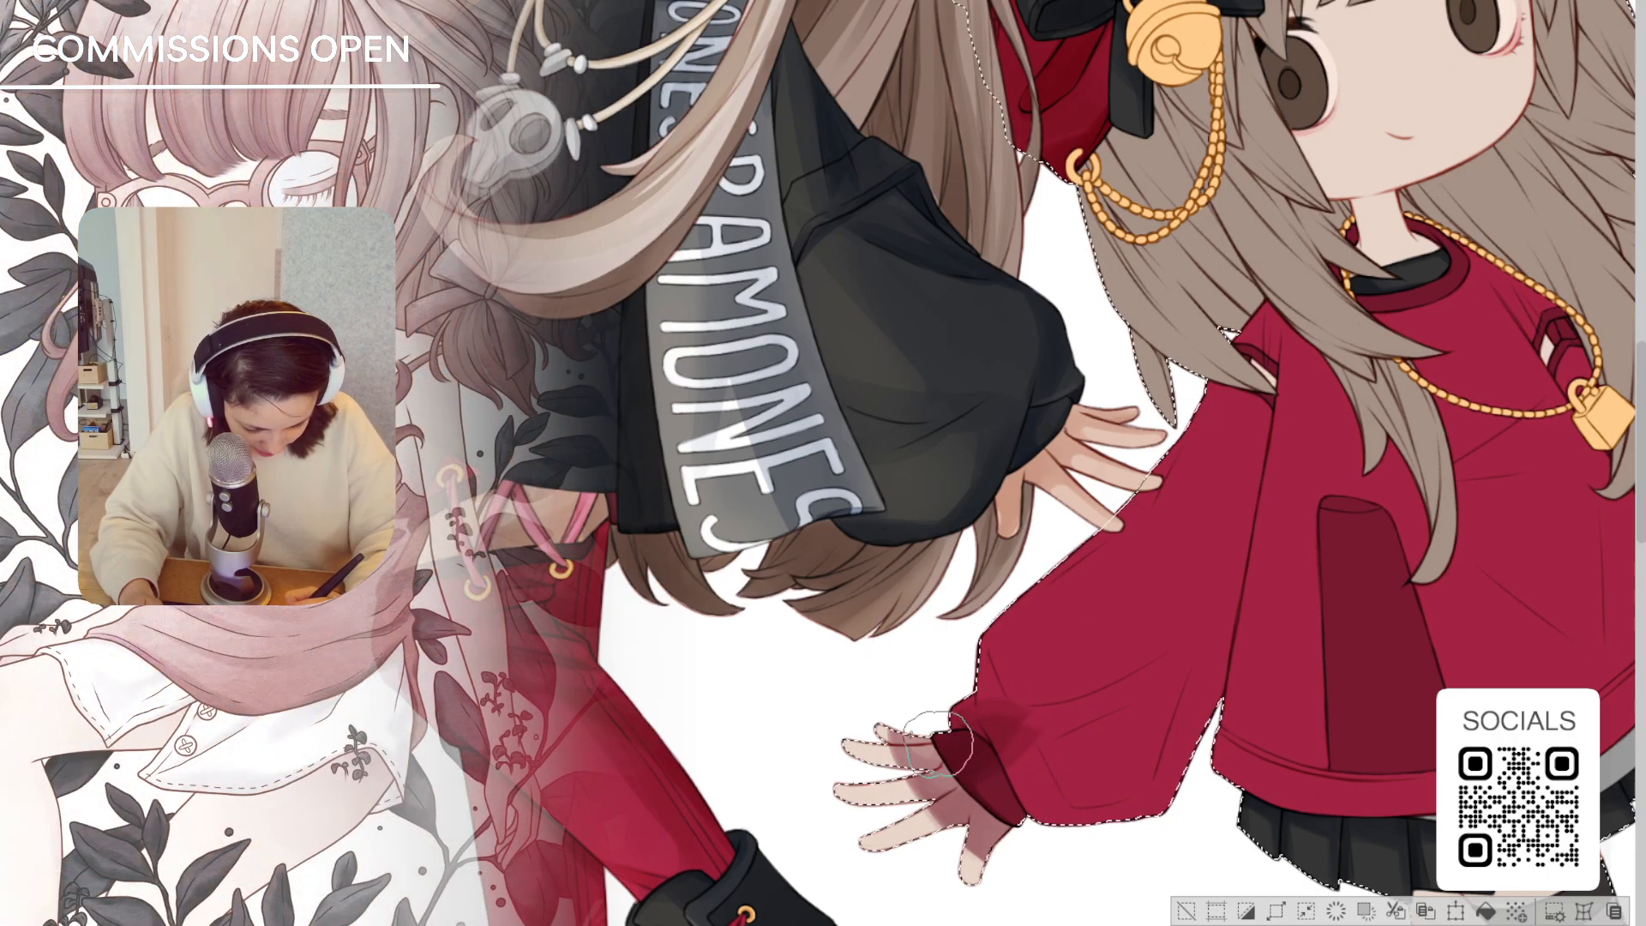
mouse_move(998, 723)
mouse_down()
mouse_move(987, 747)
mouse_move(994, 725)
mouse_move(1046, 790)
mouse_move(1102, 691)
mouse_move(1090, 702)
mouse_up()
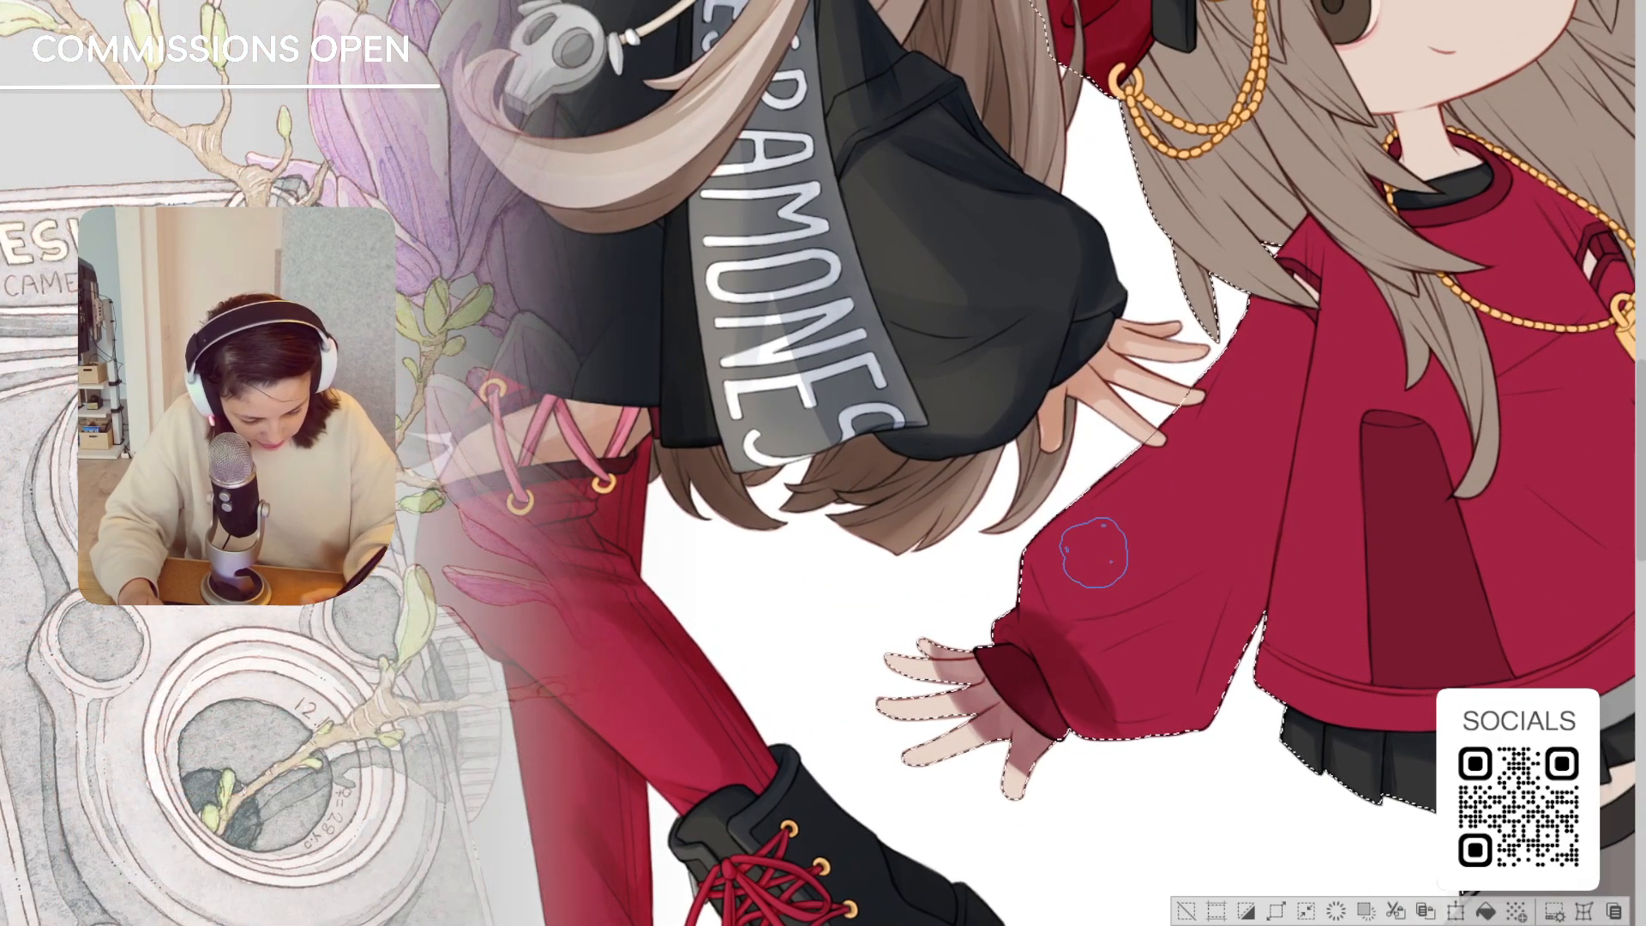
mouse_move(1065, 643)
mouse_down()
mouse_move(1043, 715)
mouse_move(1081, 629)
mouse_move(1062, 630)
mouse_move(1025, 724)
mouse_move(1051, 642)
mouse_move(1012, 694)
mouse_move(1064, 621)
mouse_move(1059, 593)
mouse_move(1011, 635)
mouse_move(966, 618)
mouse_move(1087, 678)
mouse_up()
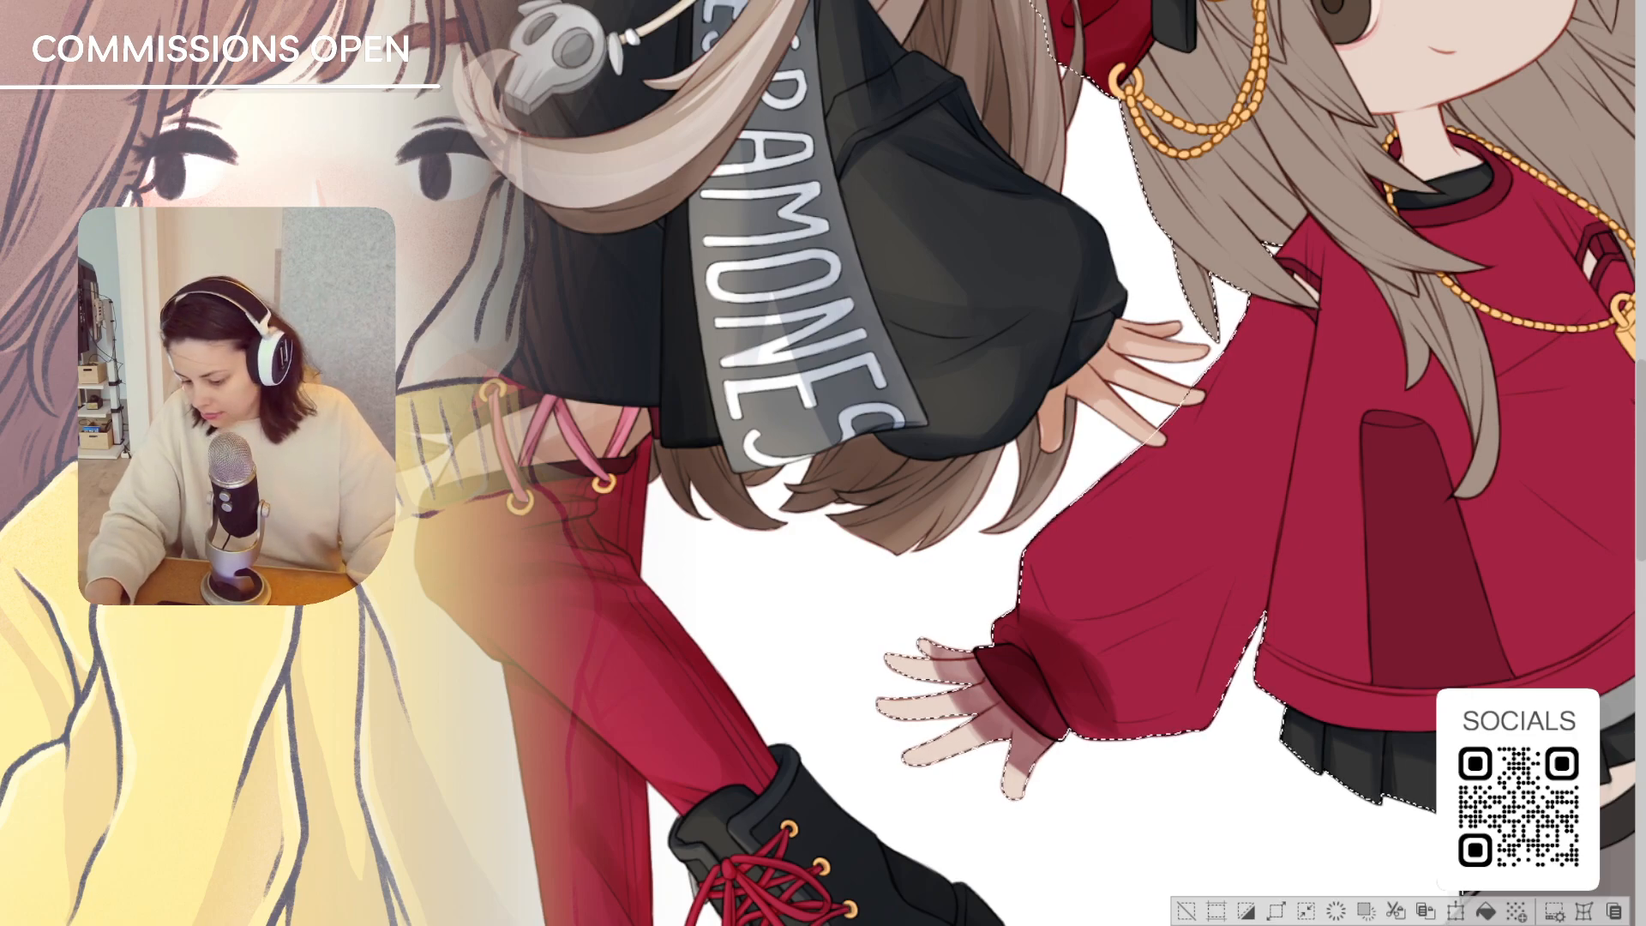
Erase the excess shadow from the hand and lower sleeve, keeping the shading inside the dark red cuff
scroll(945, 470, up, 1)
mouse_move(945, 470)
mouse_down()
mouse_move(959, 418)
mouse_move(971, 431)
mouse_up()
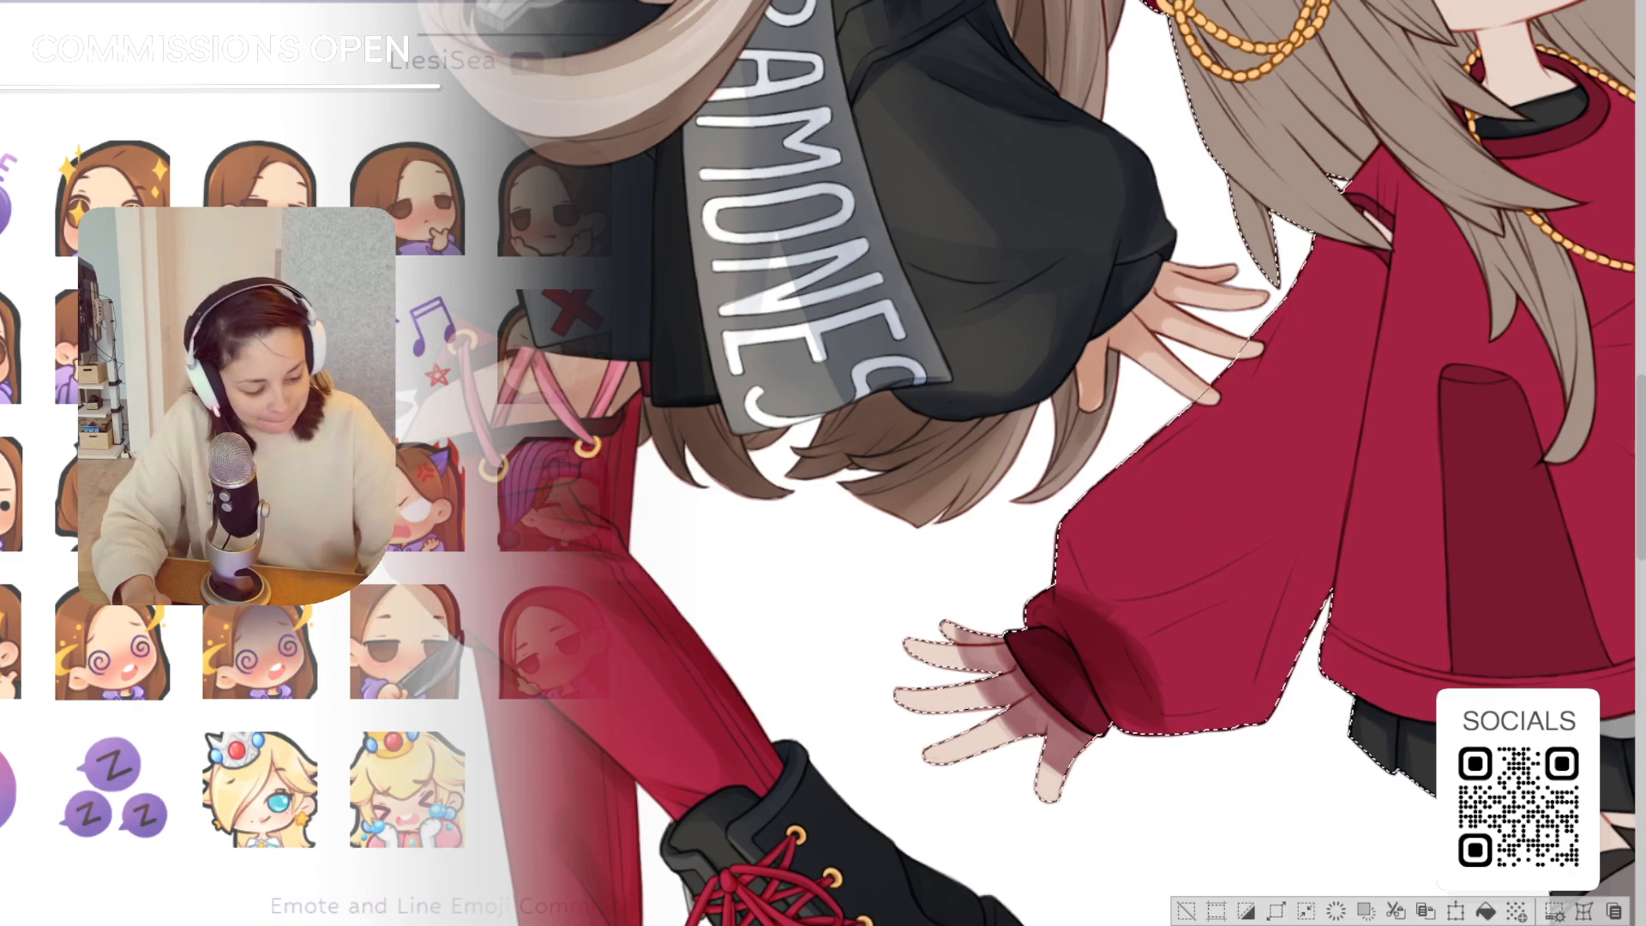
drag(996, 649, 1022, 648)
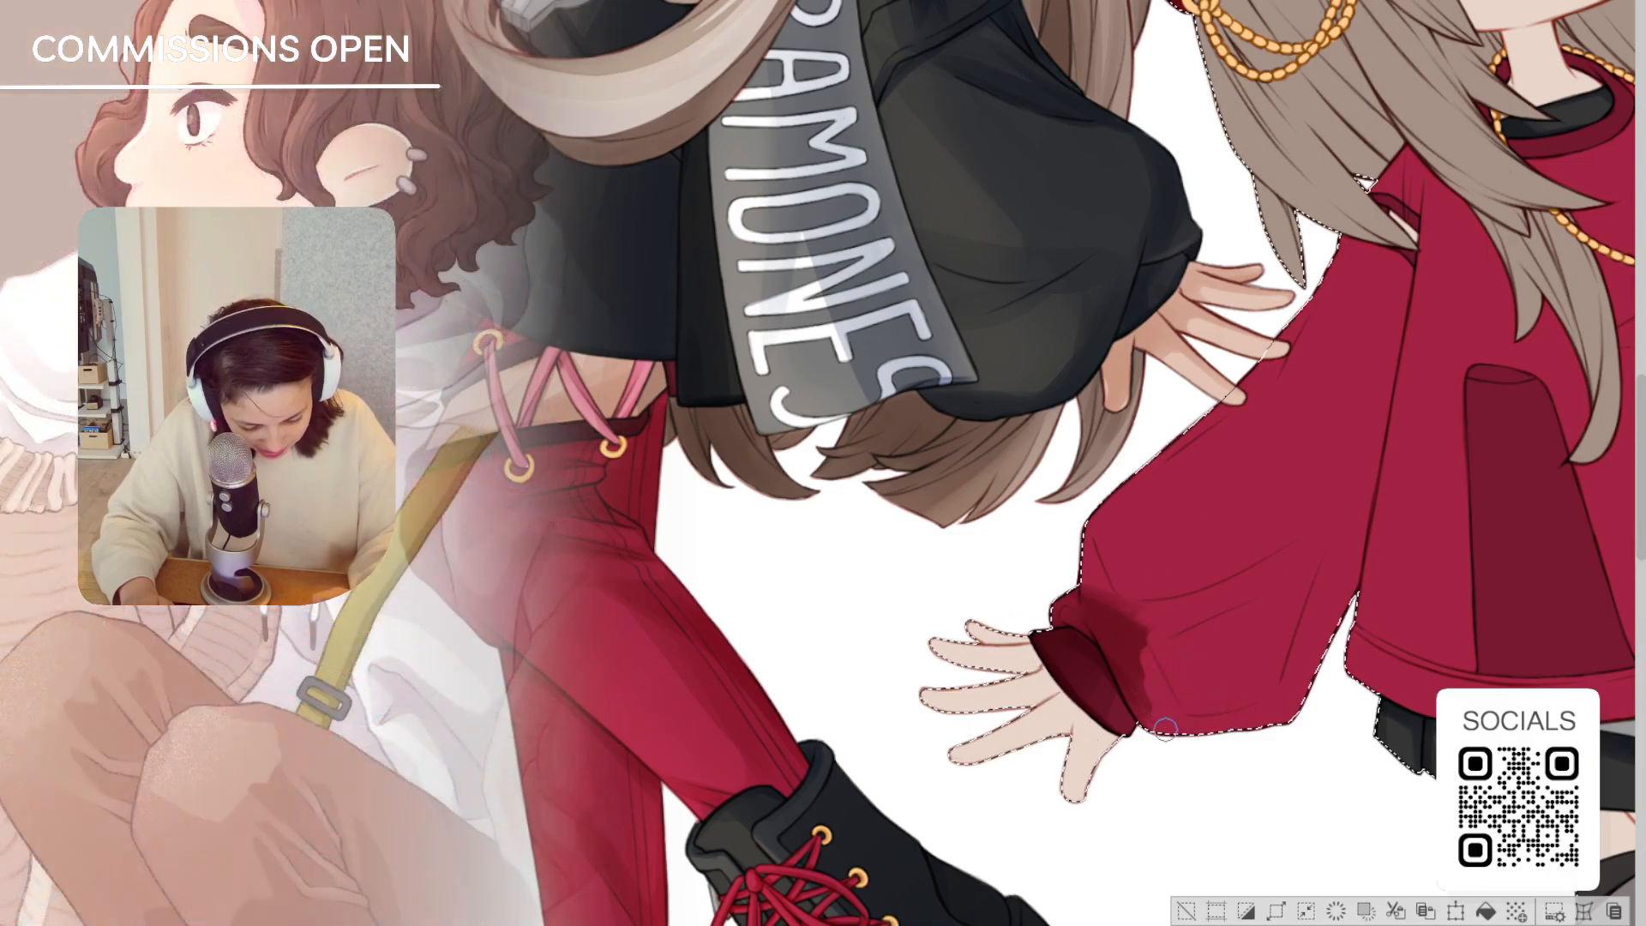
mouse_move(1146, 714)
mouse_down()
mouse_move(1057, 542)
mouse_move(1145, 690)
mouse_move(1136, 655)
mouse_move(1151, 651)
mouse_move(1118, 571)
mouse_up()
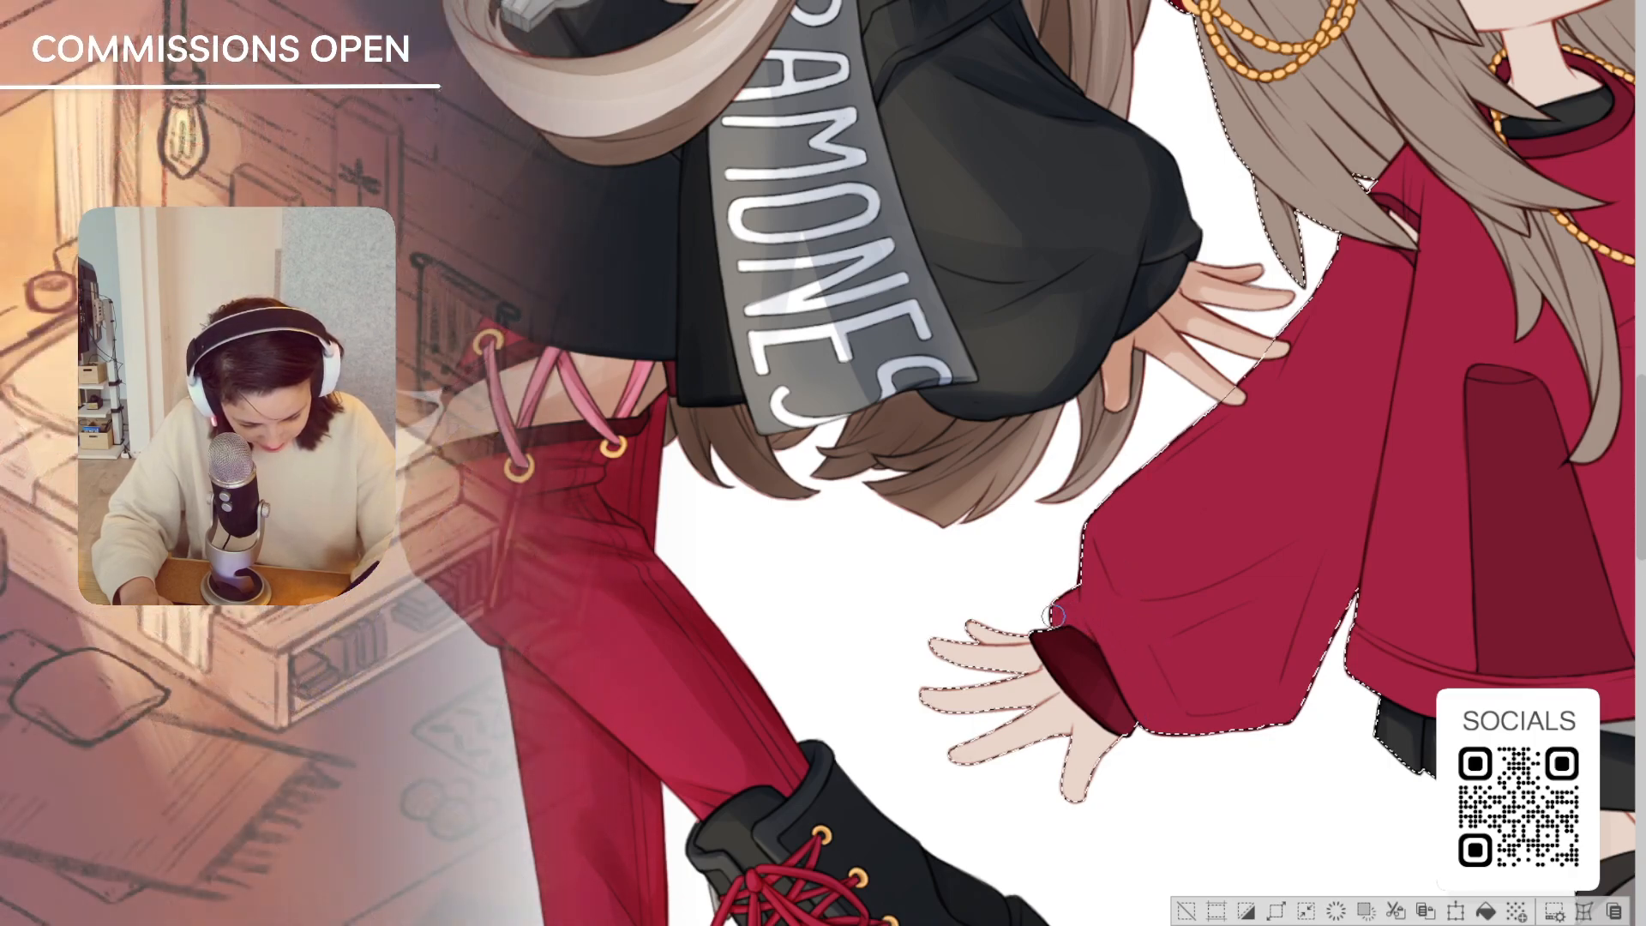
Paint a soft shadow over the cuff, hand and sleeve end of the girl's other outstretched arm
drag(1194, 690, 439, 634)
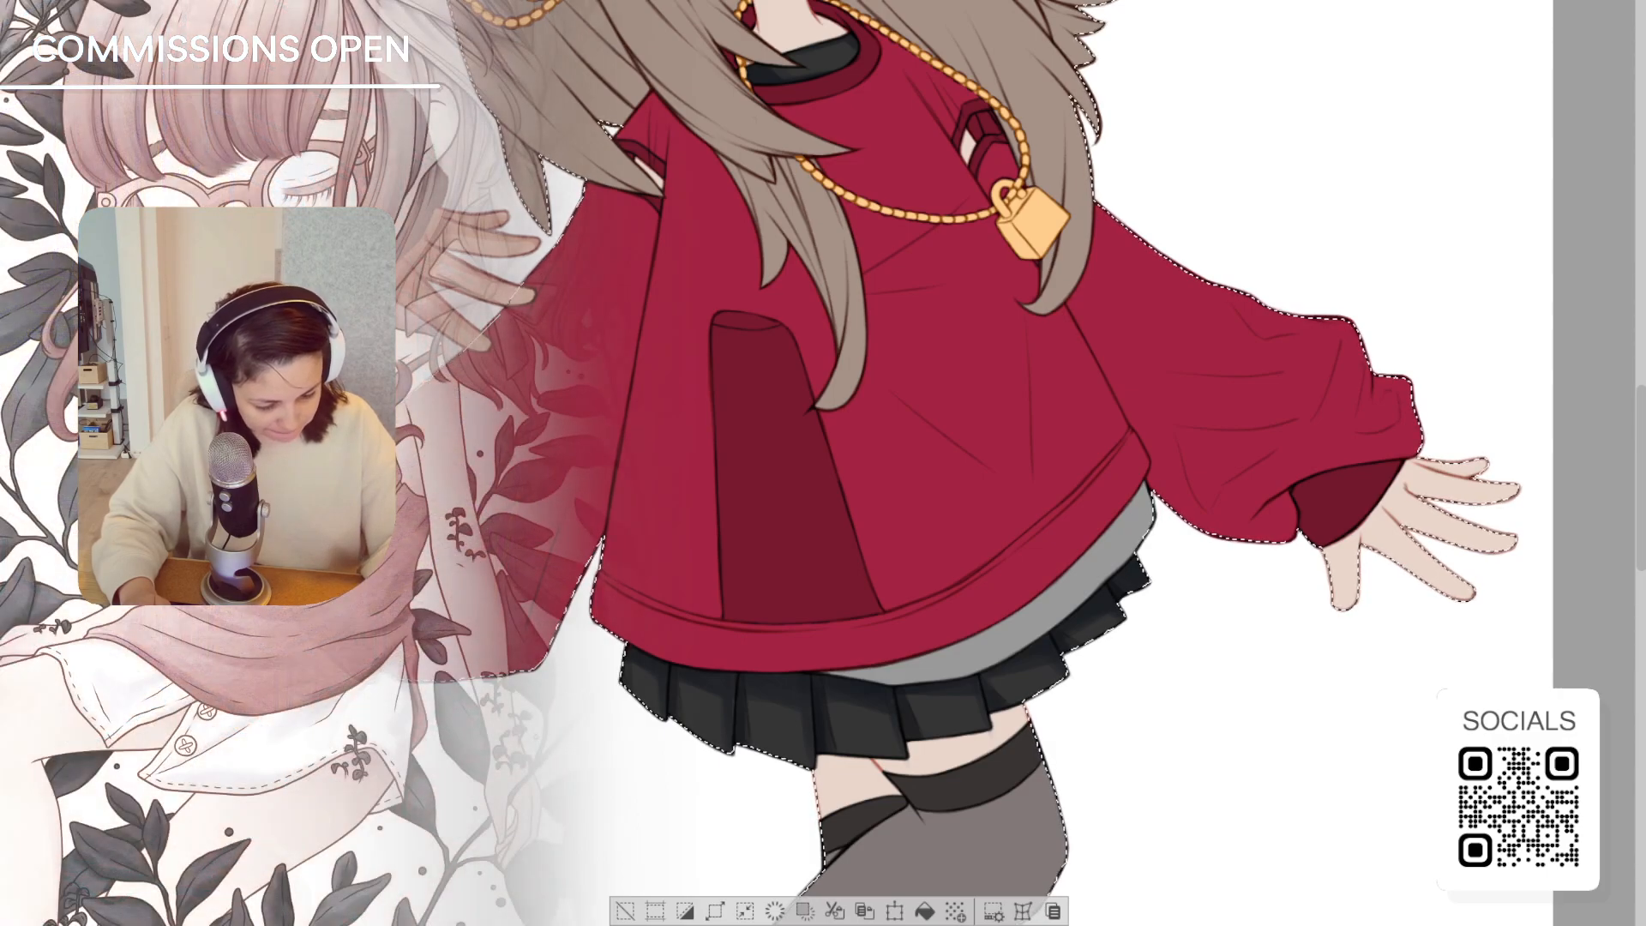
mouse_move(1334, 469)
mouse_down()
mouse_move(1471, 503)
mouse_move(1334, 507)
mouse_up()
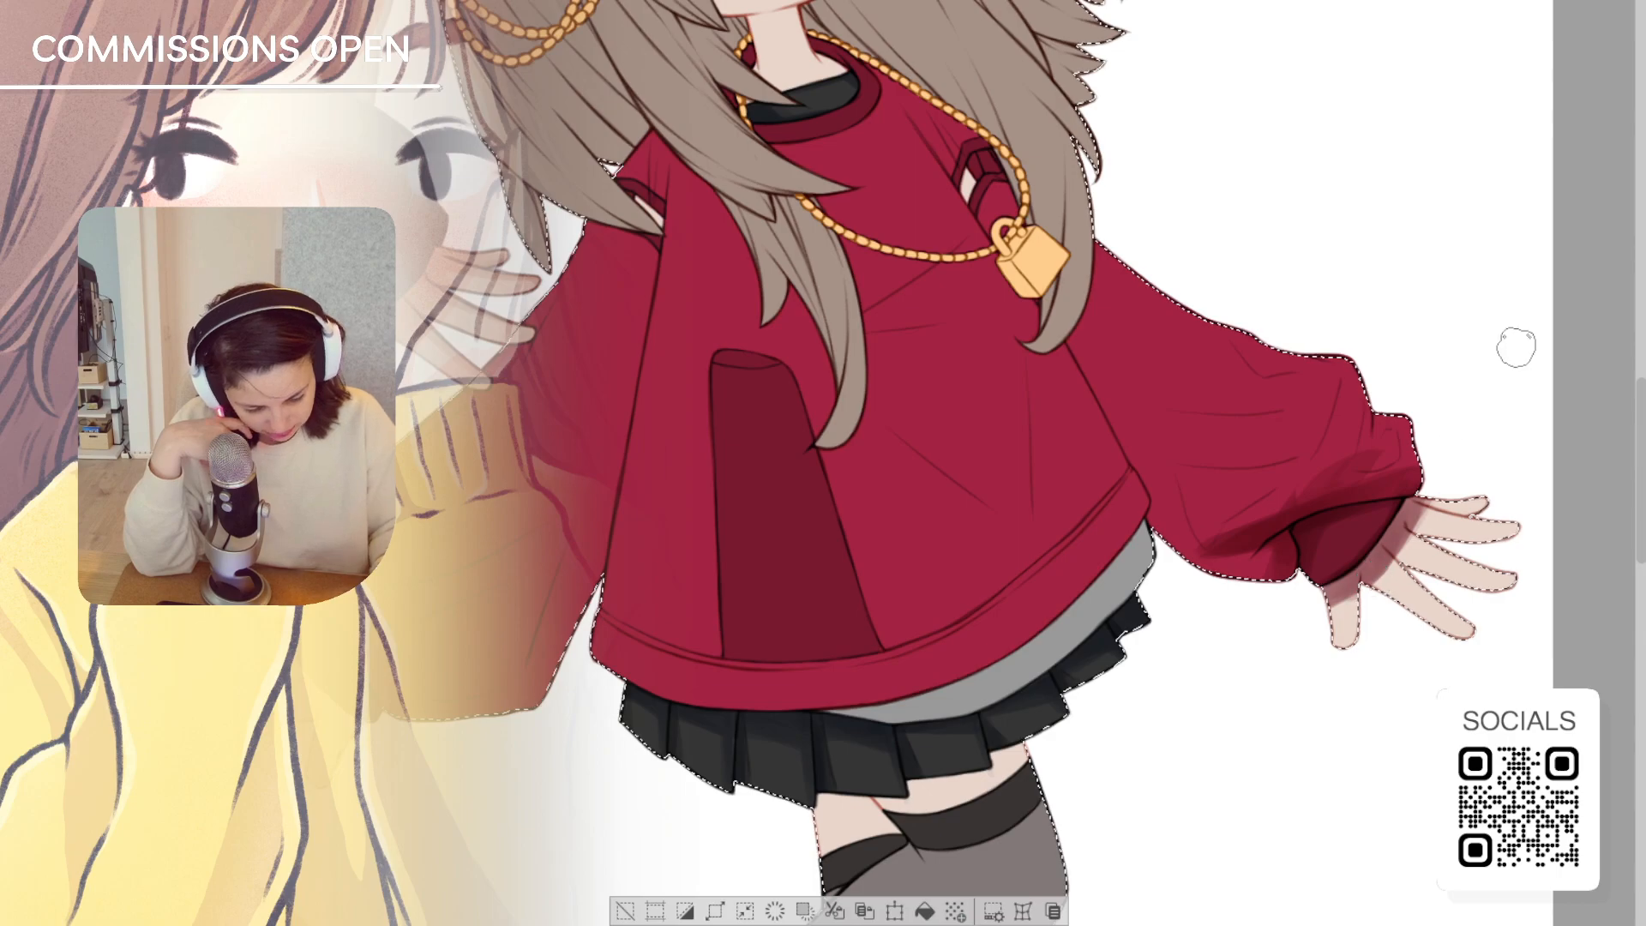
key(bracketright)
key(bracketright)
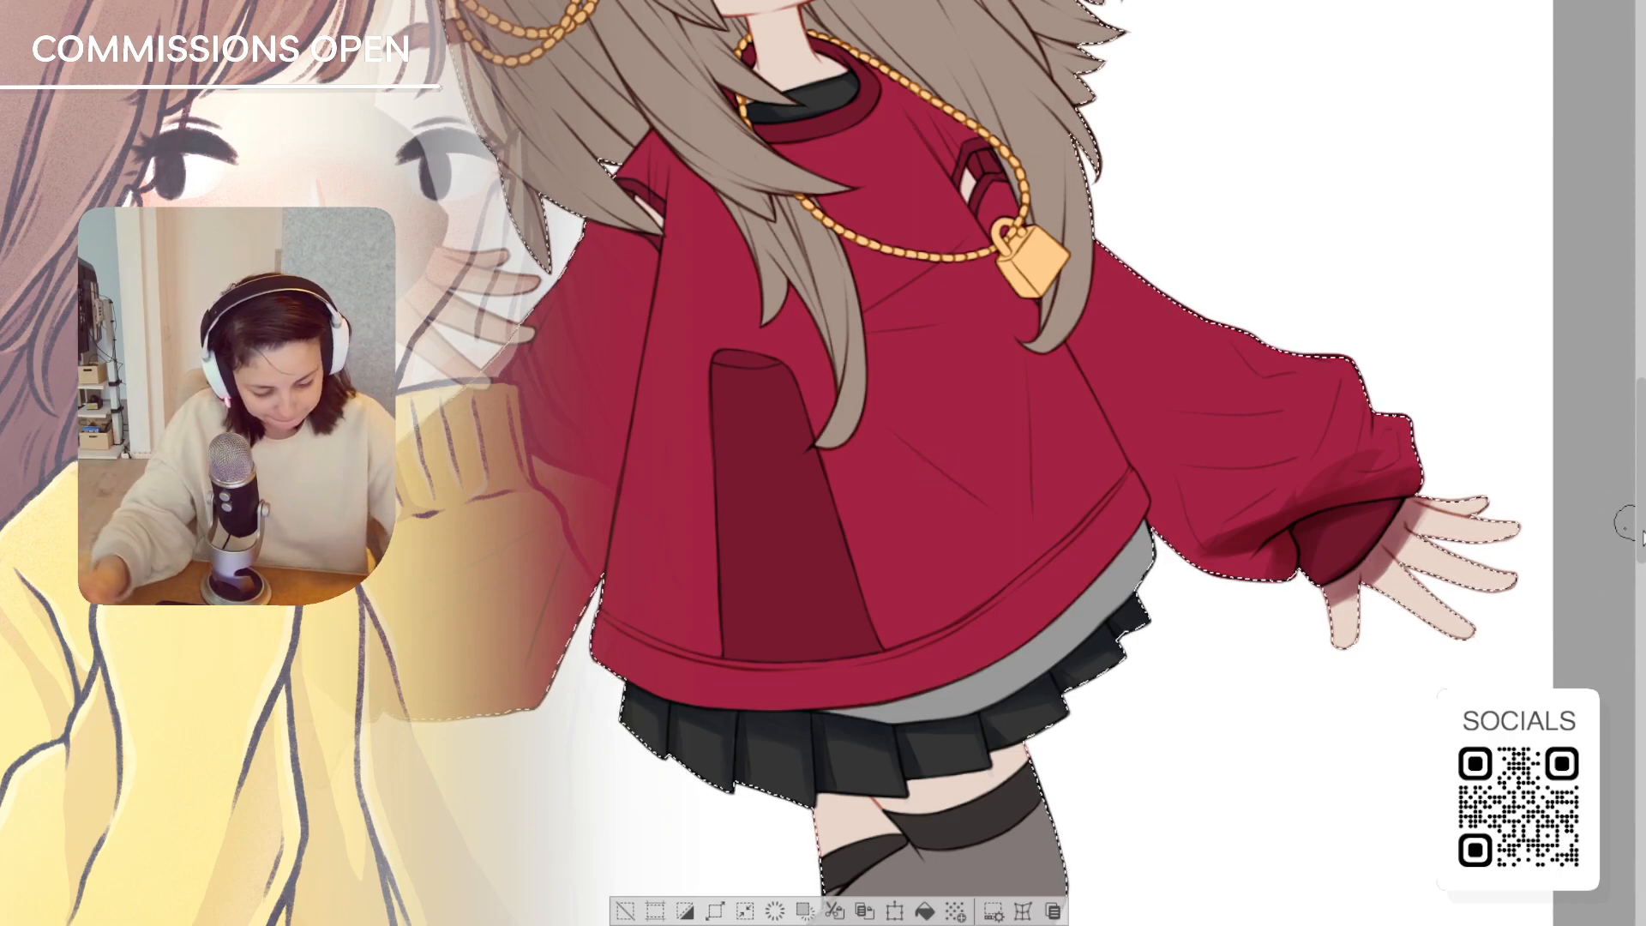
key(bracketright)
key(bracketright)
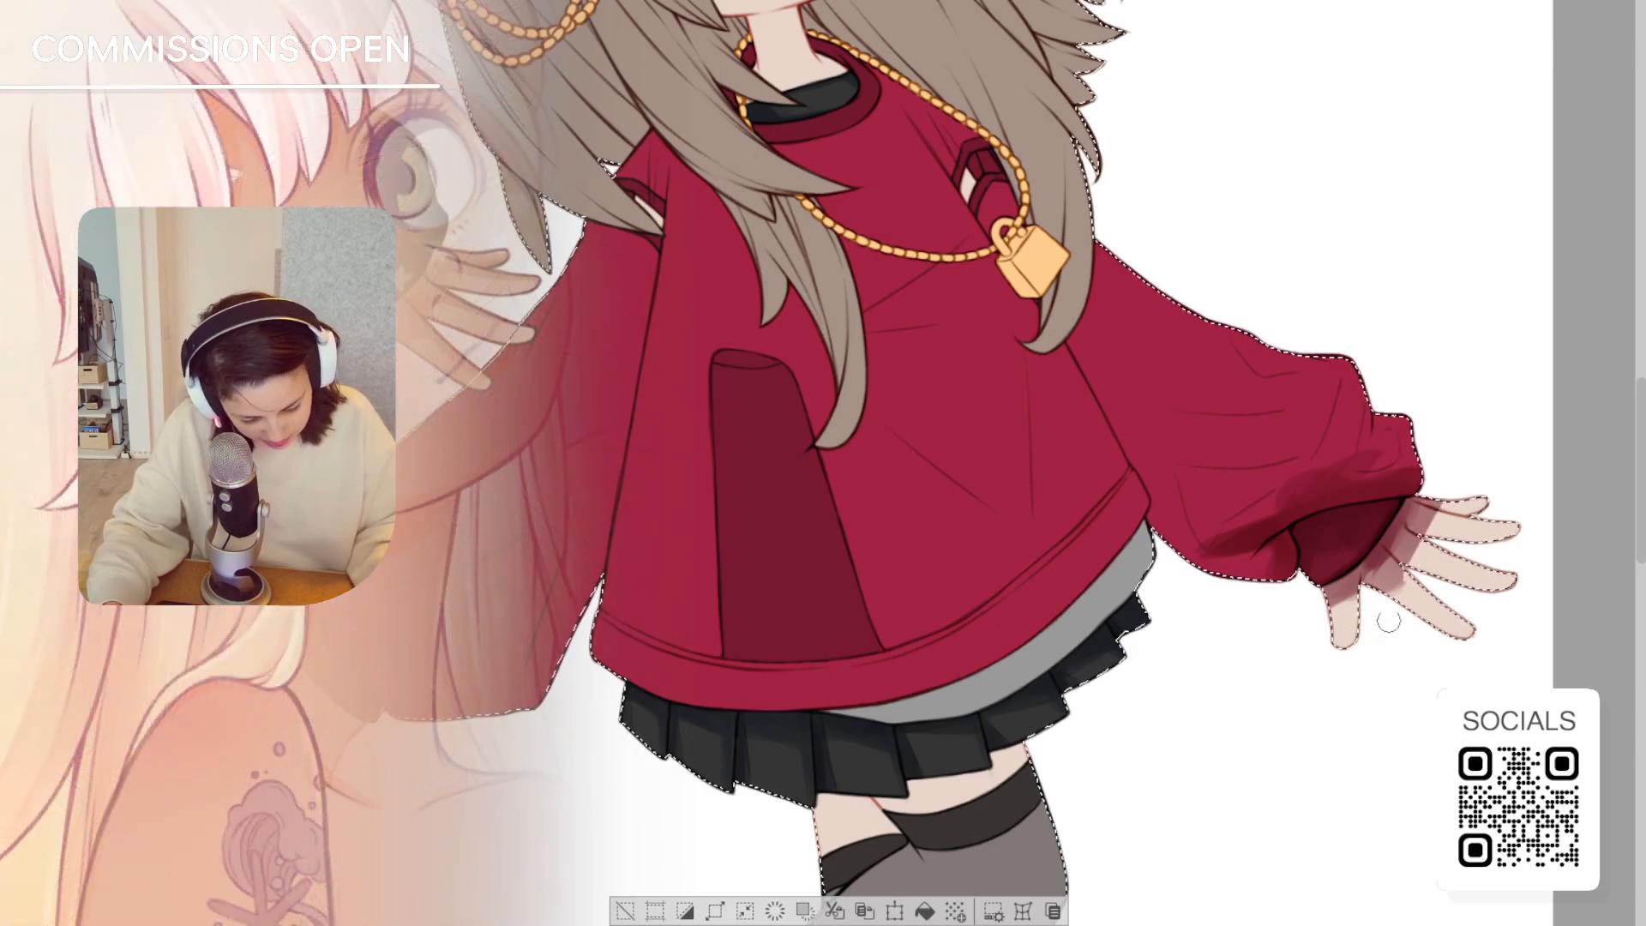
Erase the shadow spilling onto the outstretched hand and red sleeve so only the cuff stays shaded
mouse_move(1388, 621)
mouse_down()
mouse_move(1393, 565)
mouse_move(1318, 612)
mouse_up()
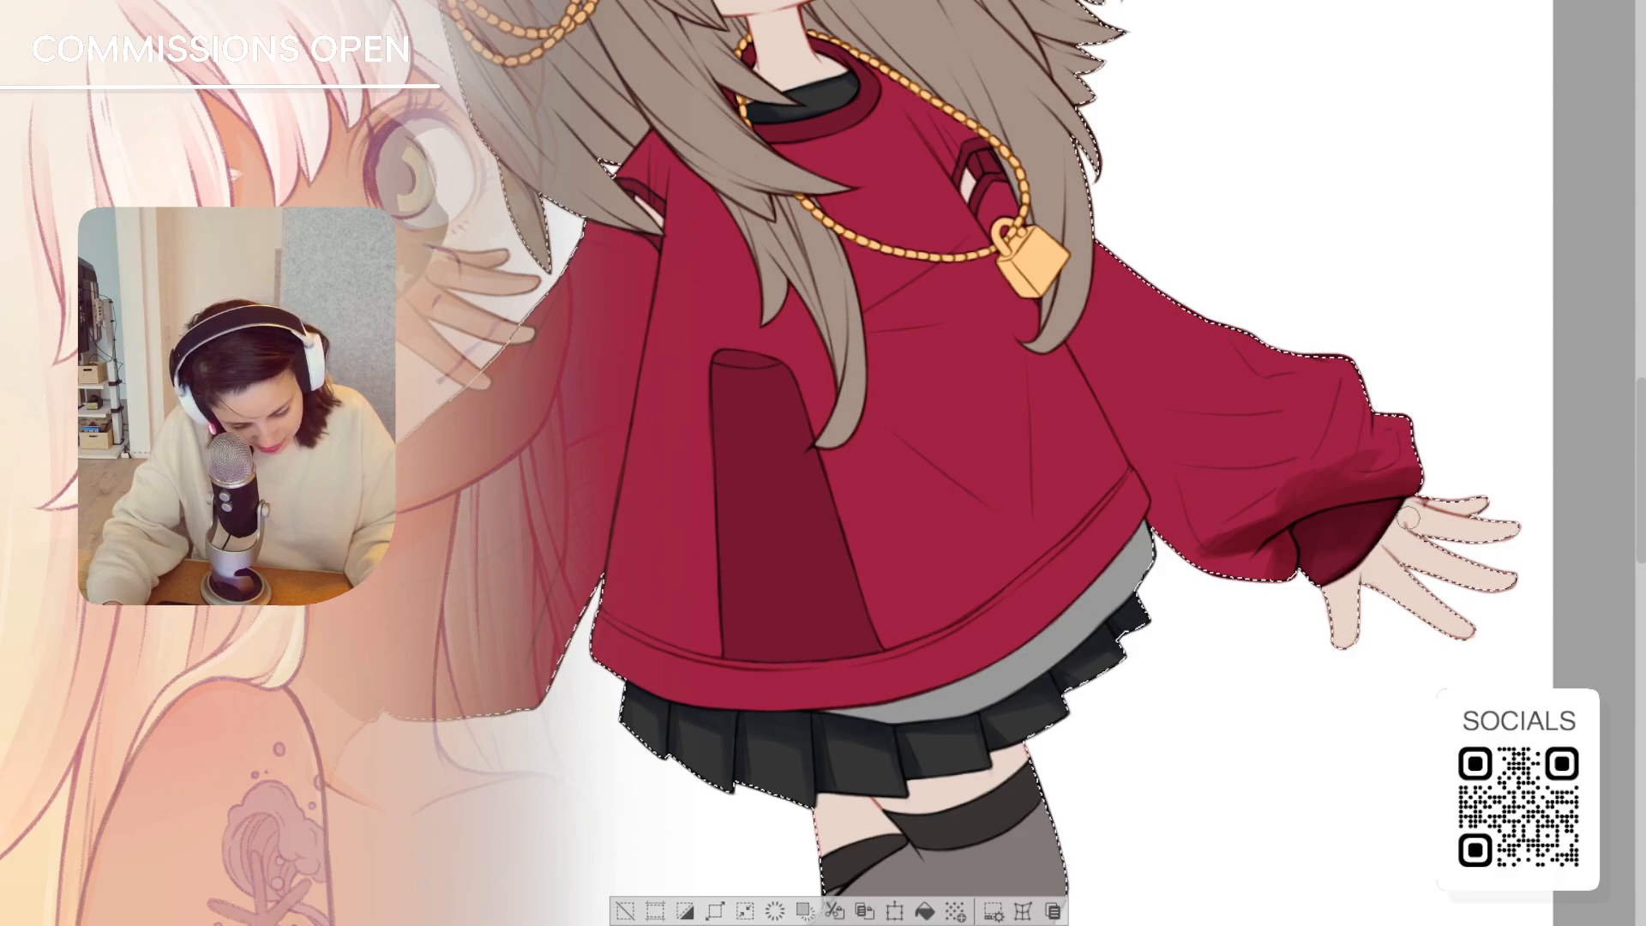
mouse_move(1200, 542)
mouse_down()
mouse_move(1212, 601)
mouse_move(1243, 607)
mouse_move(1275, 572)
mouse_up()
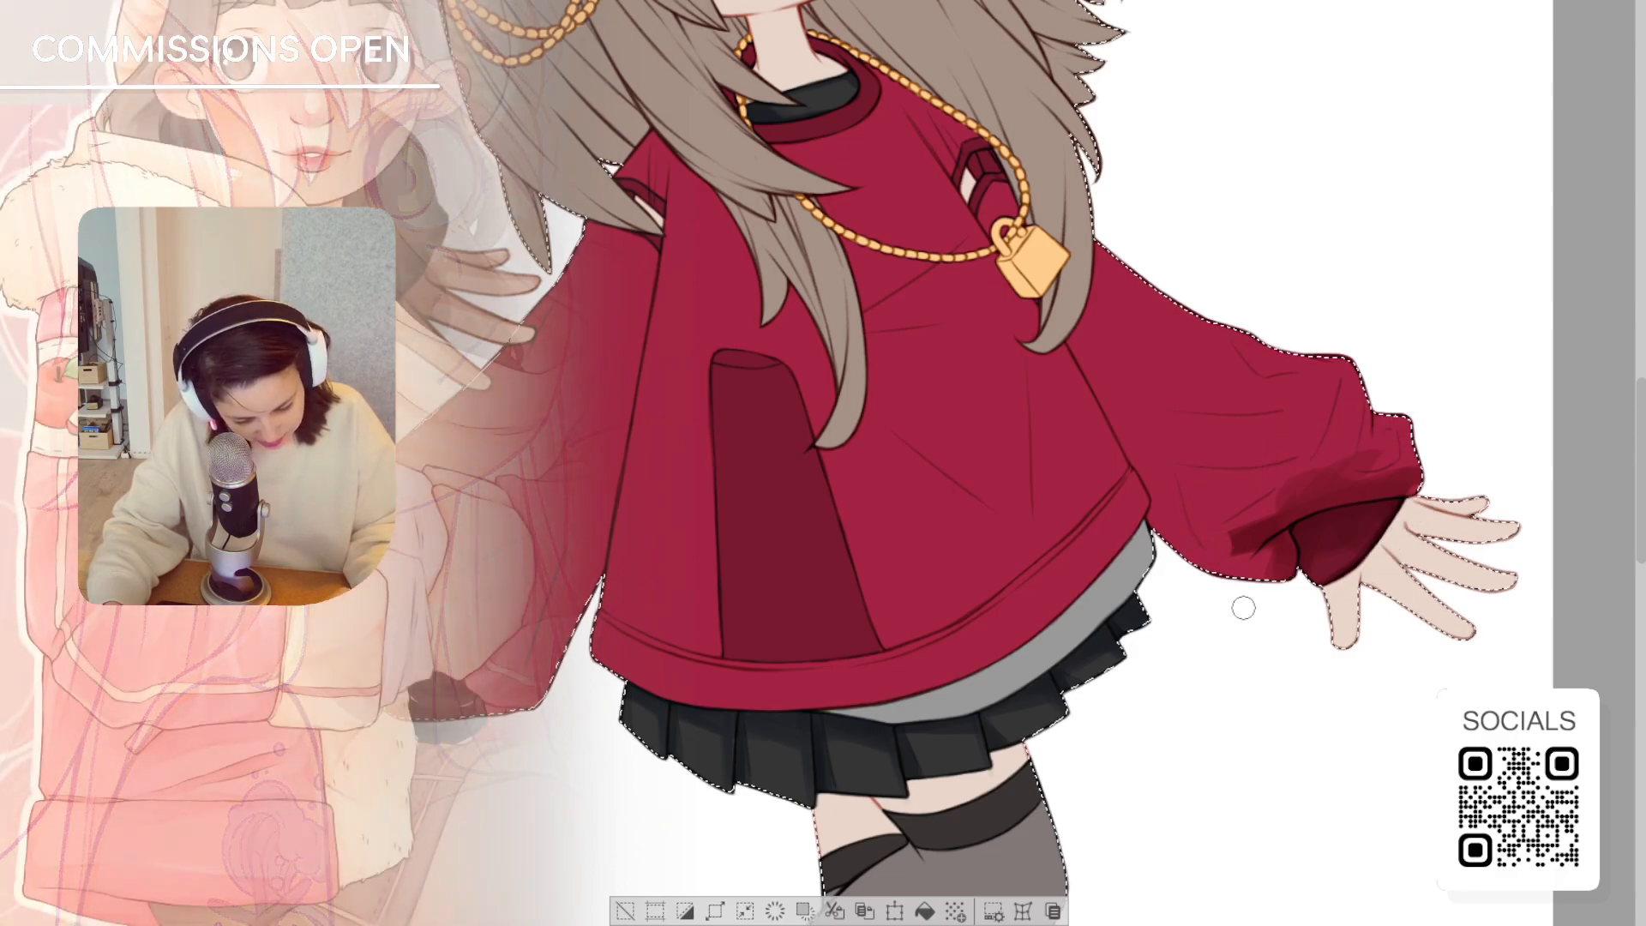
drag(1265, 509, 1367, 459)
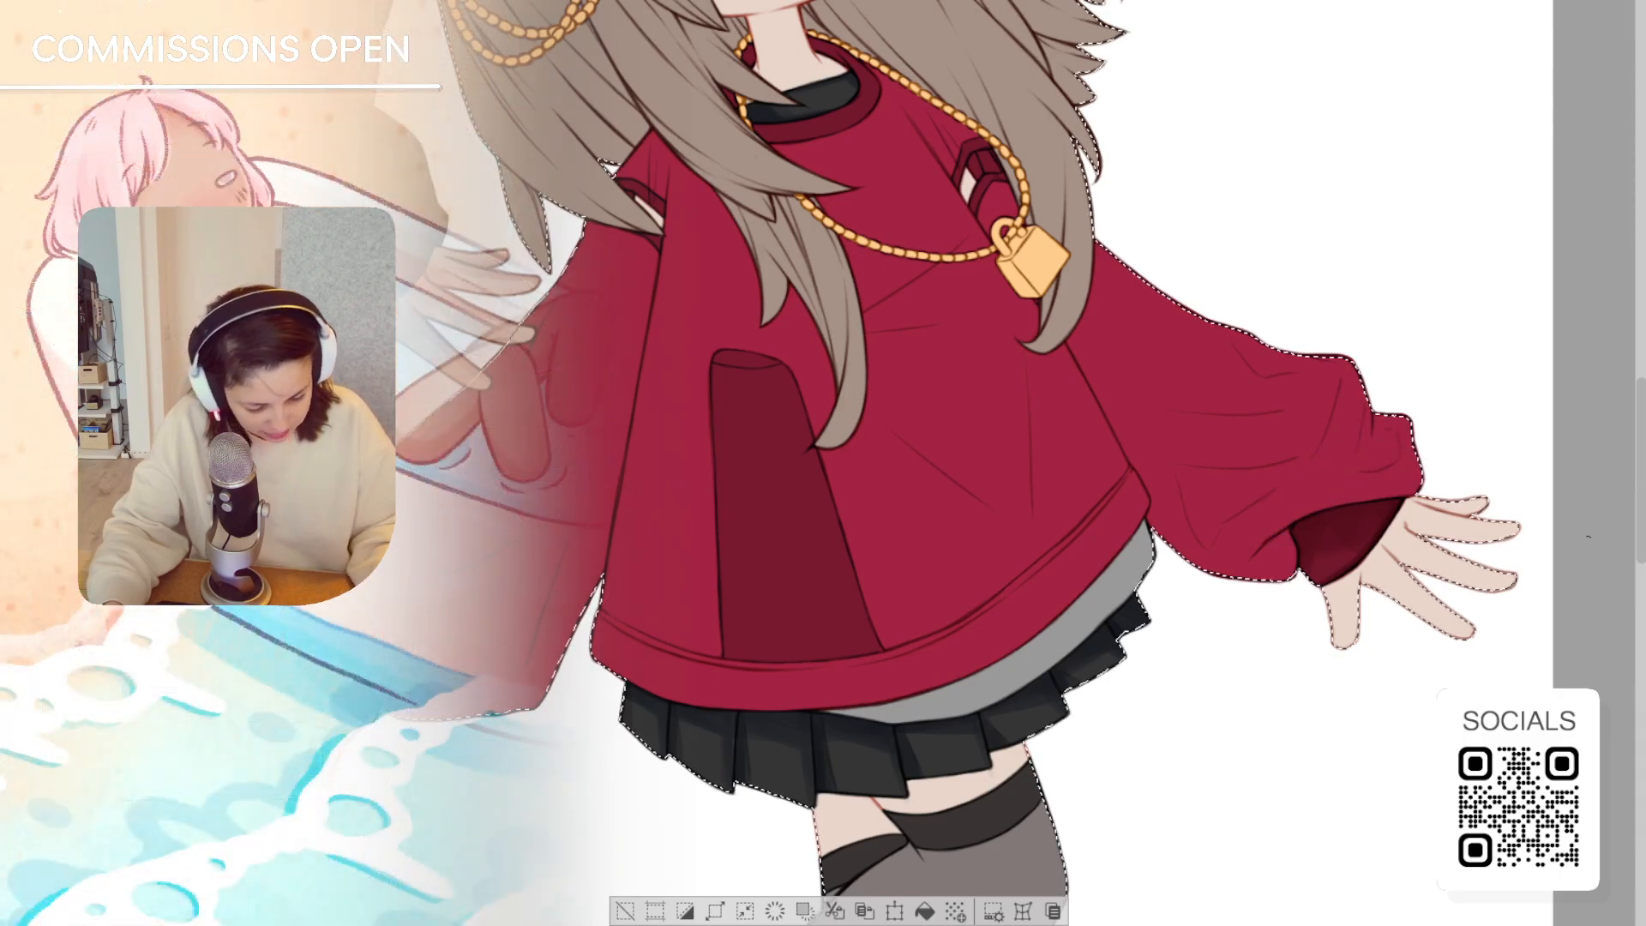
Refine the shading inside the cuff of the arm farthest from the black-clad character
drag(1282, 593, 1446, 594)
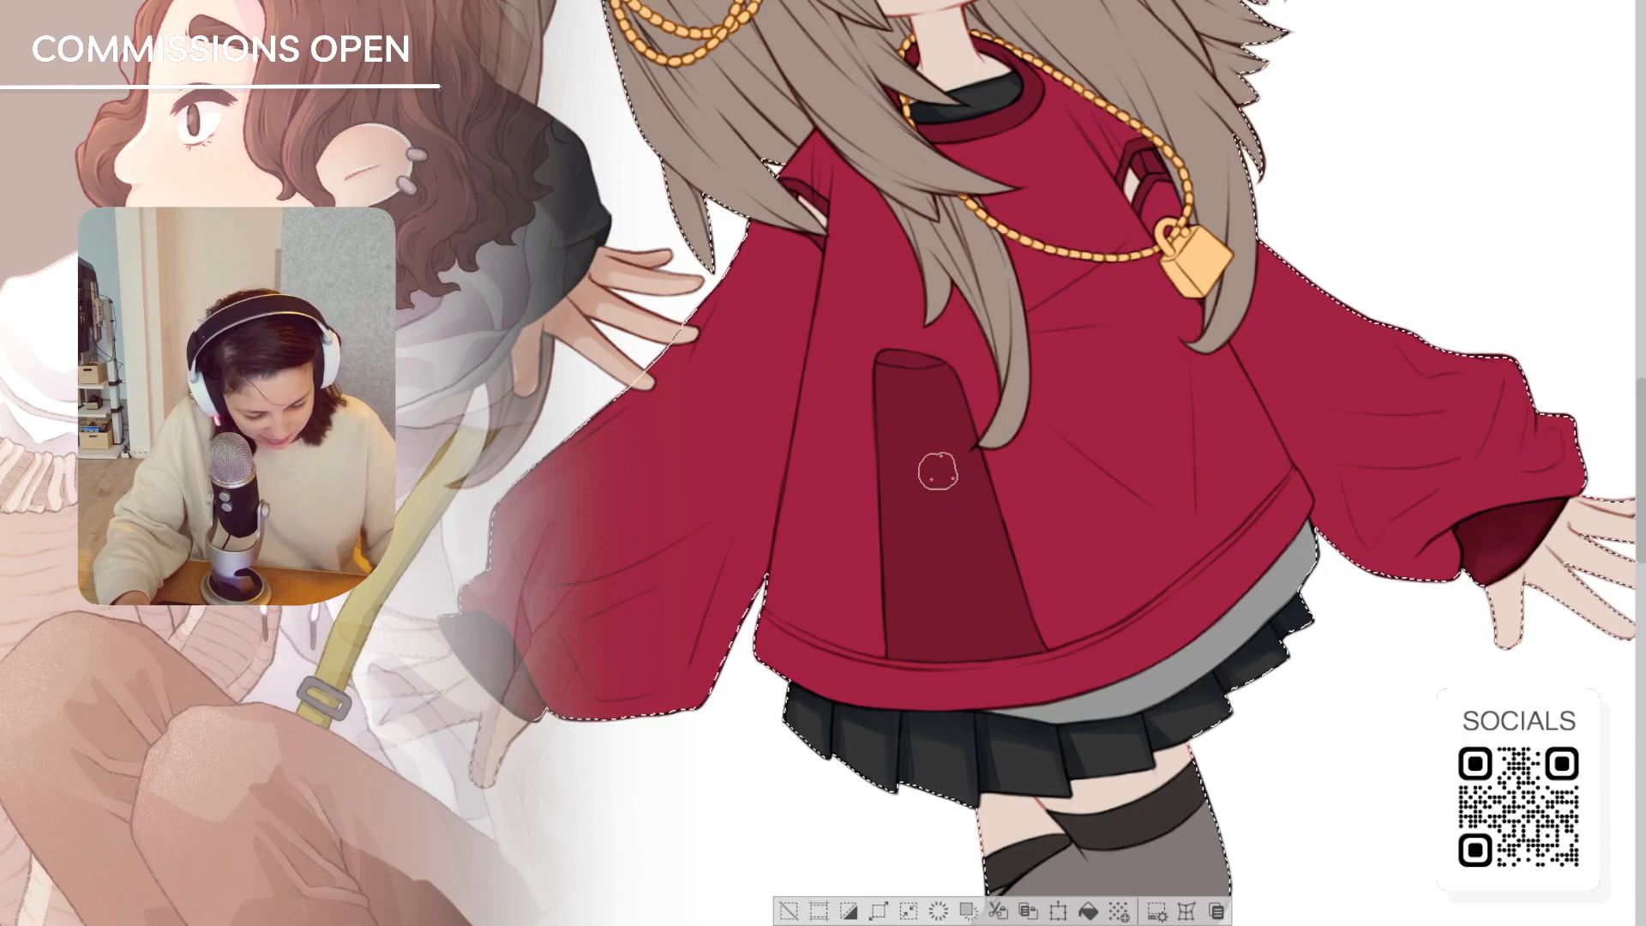
scroll(938, 471, up, 1)
scroll(938, 470, right, 3)
scroll(937, 471, right, 1)
scroll(937, 470, up, 1)
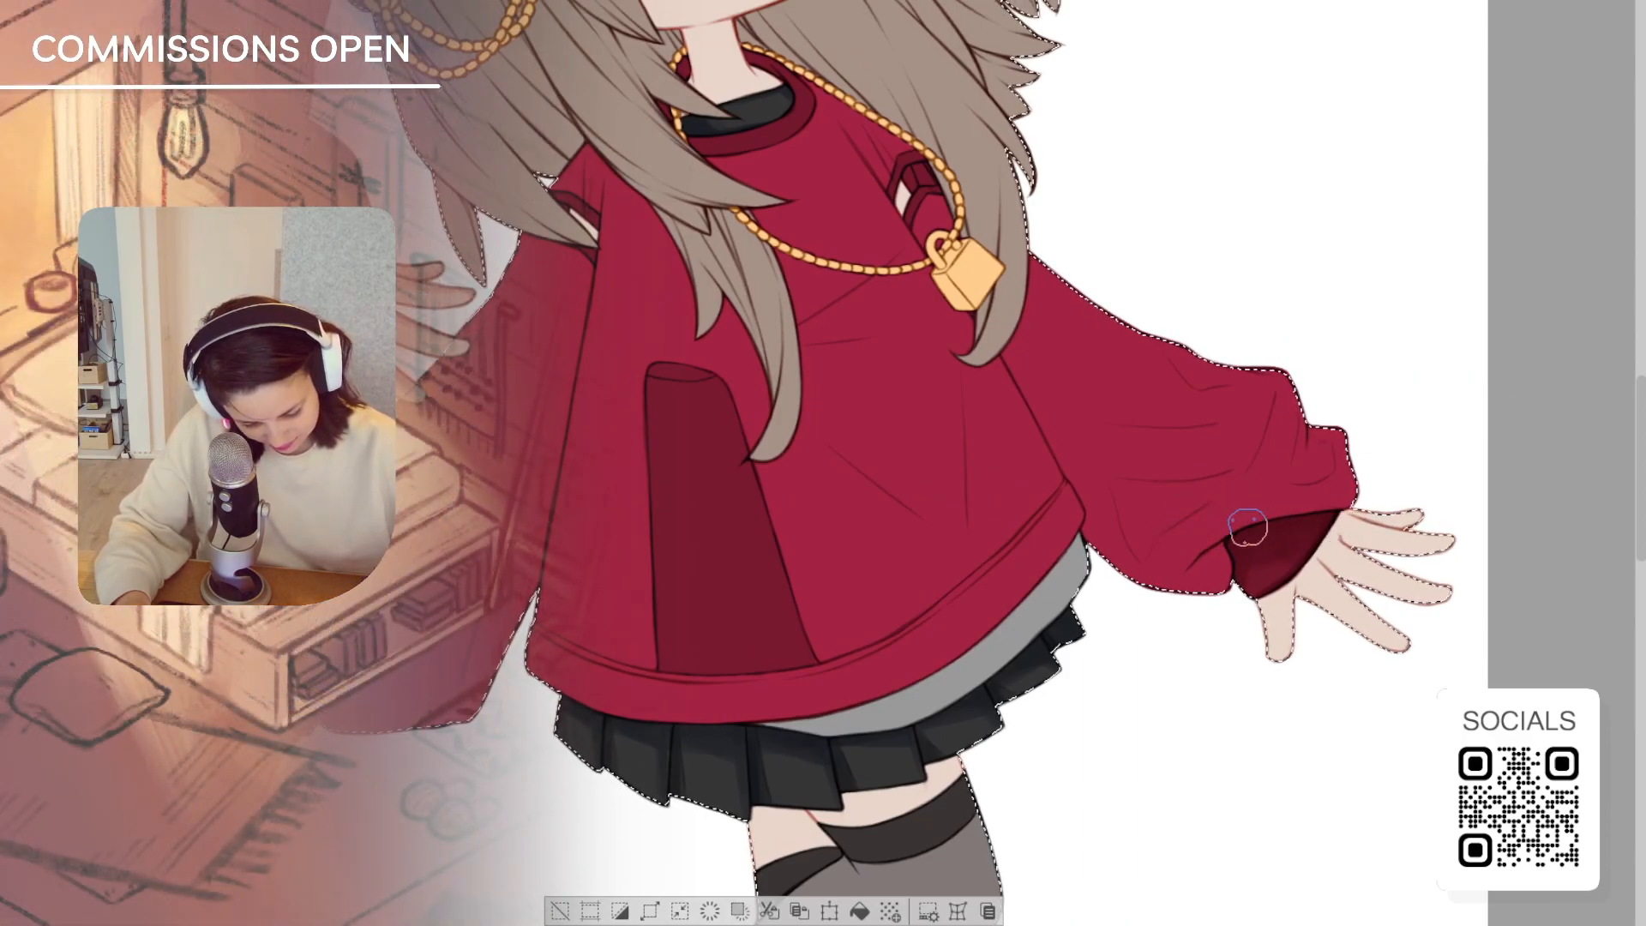
drag(1289, 518, 1188, 524)
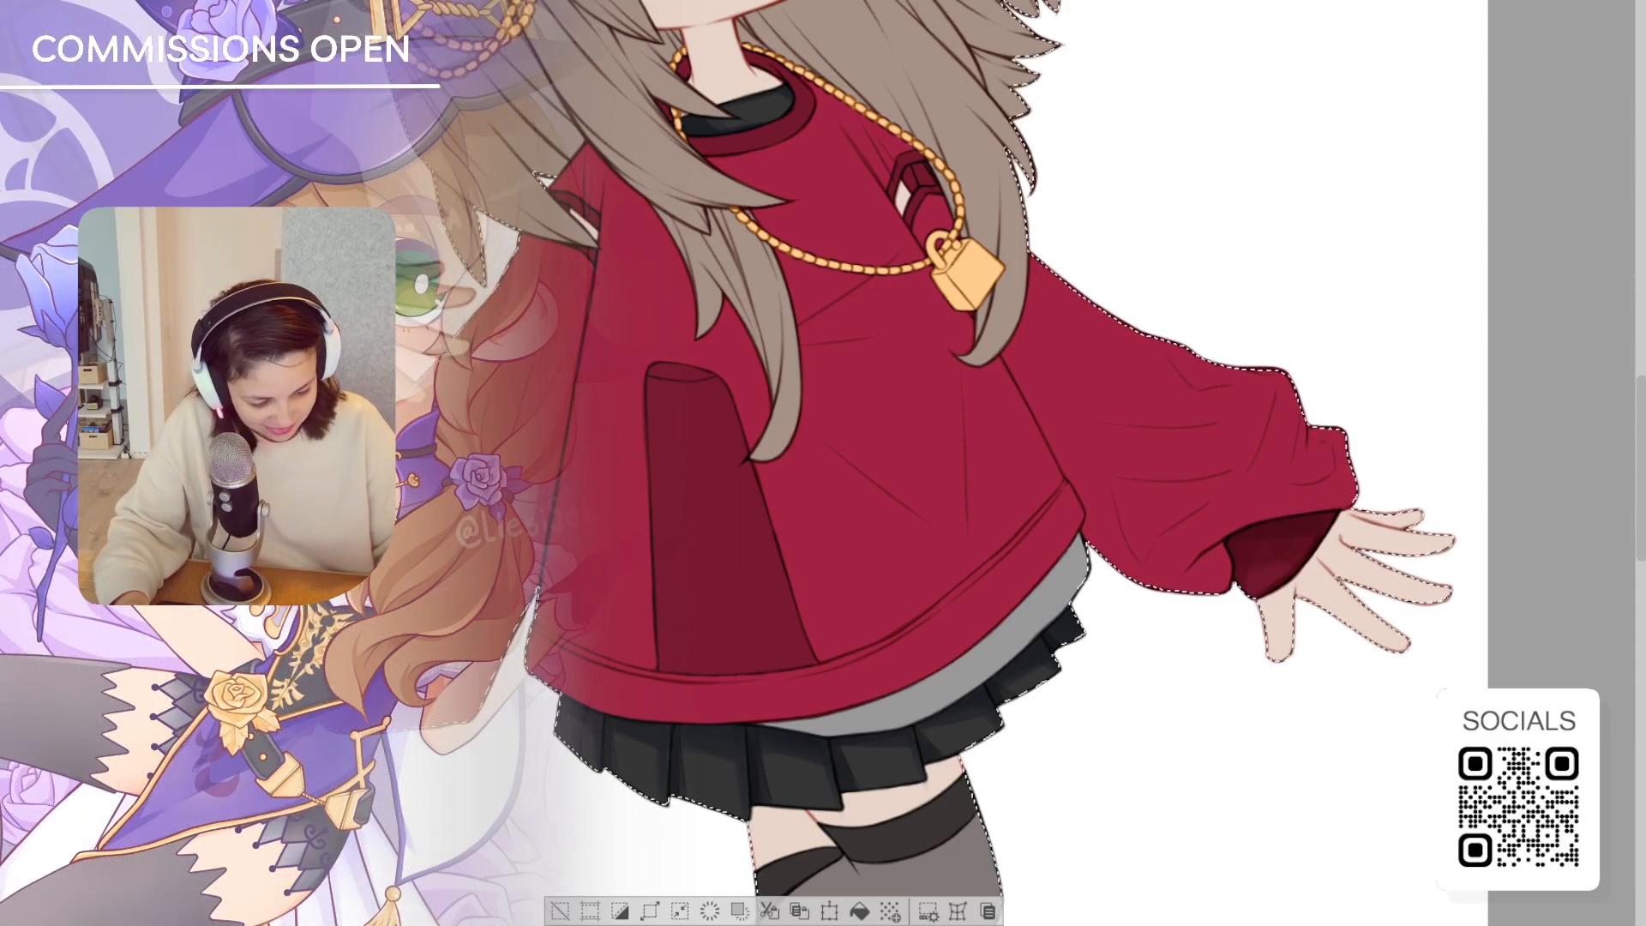
Paint a shadow around the shoulder cutout beside the padlock necklace, covering the nearby sweater and hair
drag(815, 412, 1059, 471)
drag(943, 386, 954, 506)
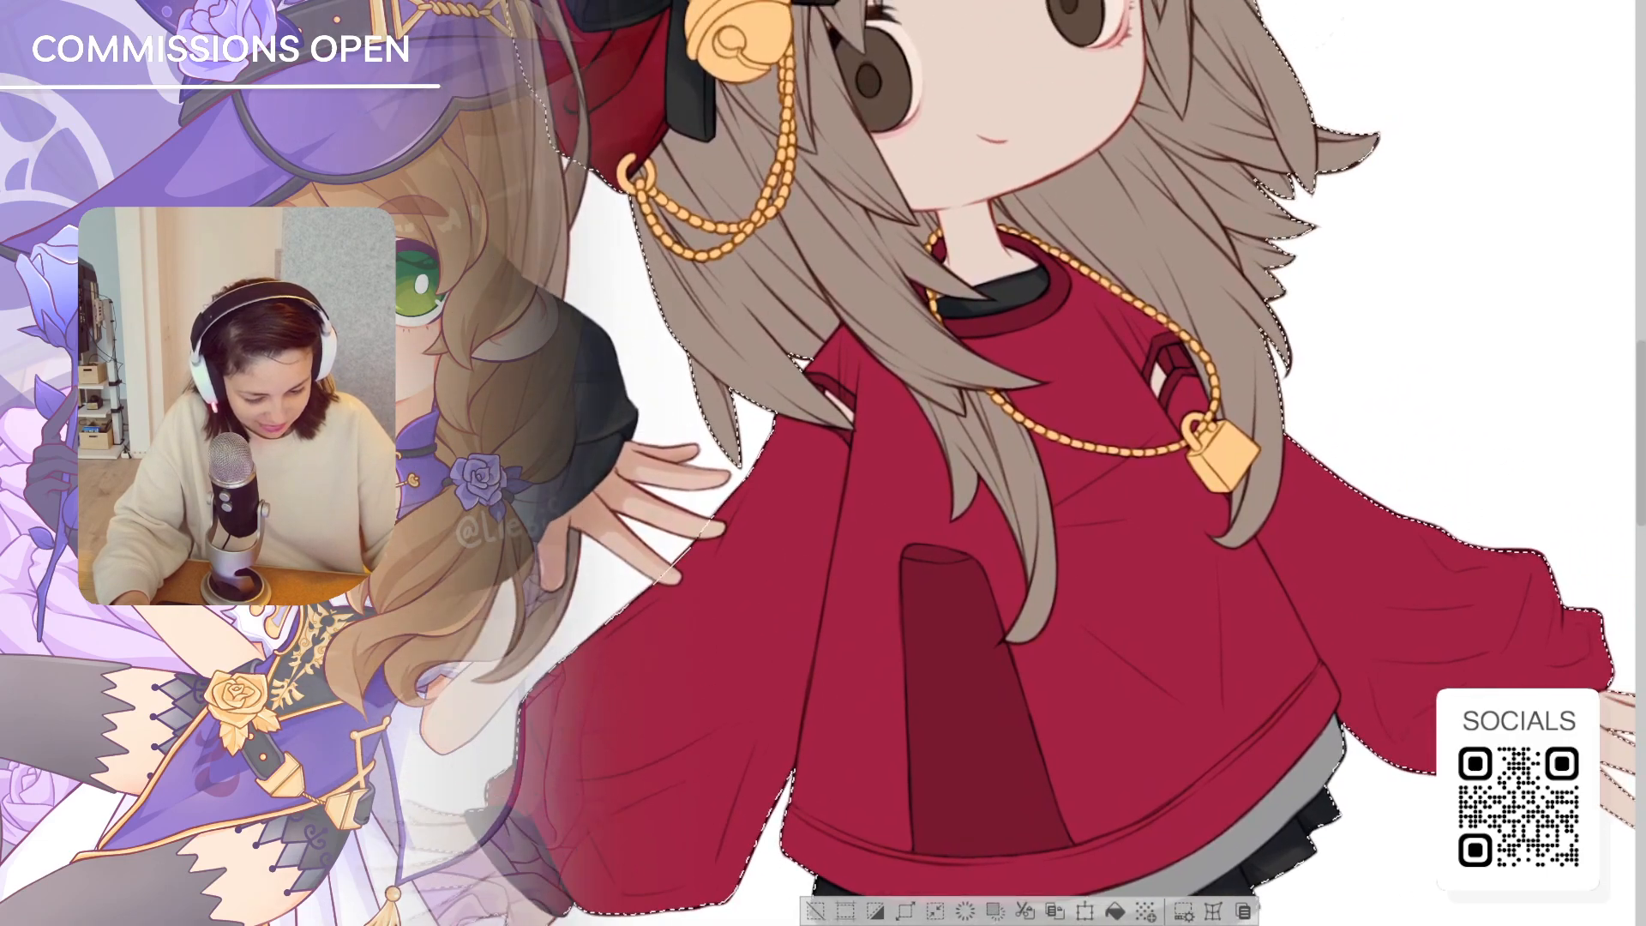
drag(951, 446, 939, 472)
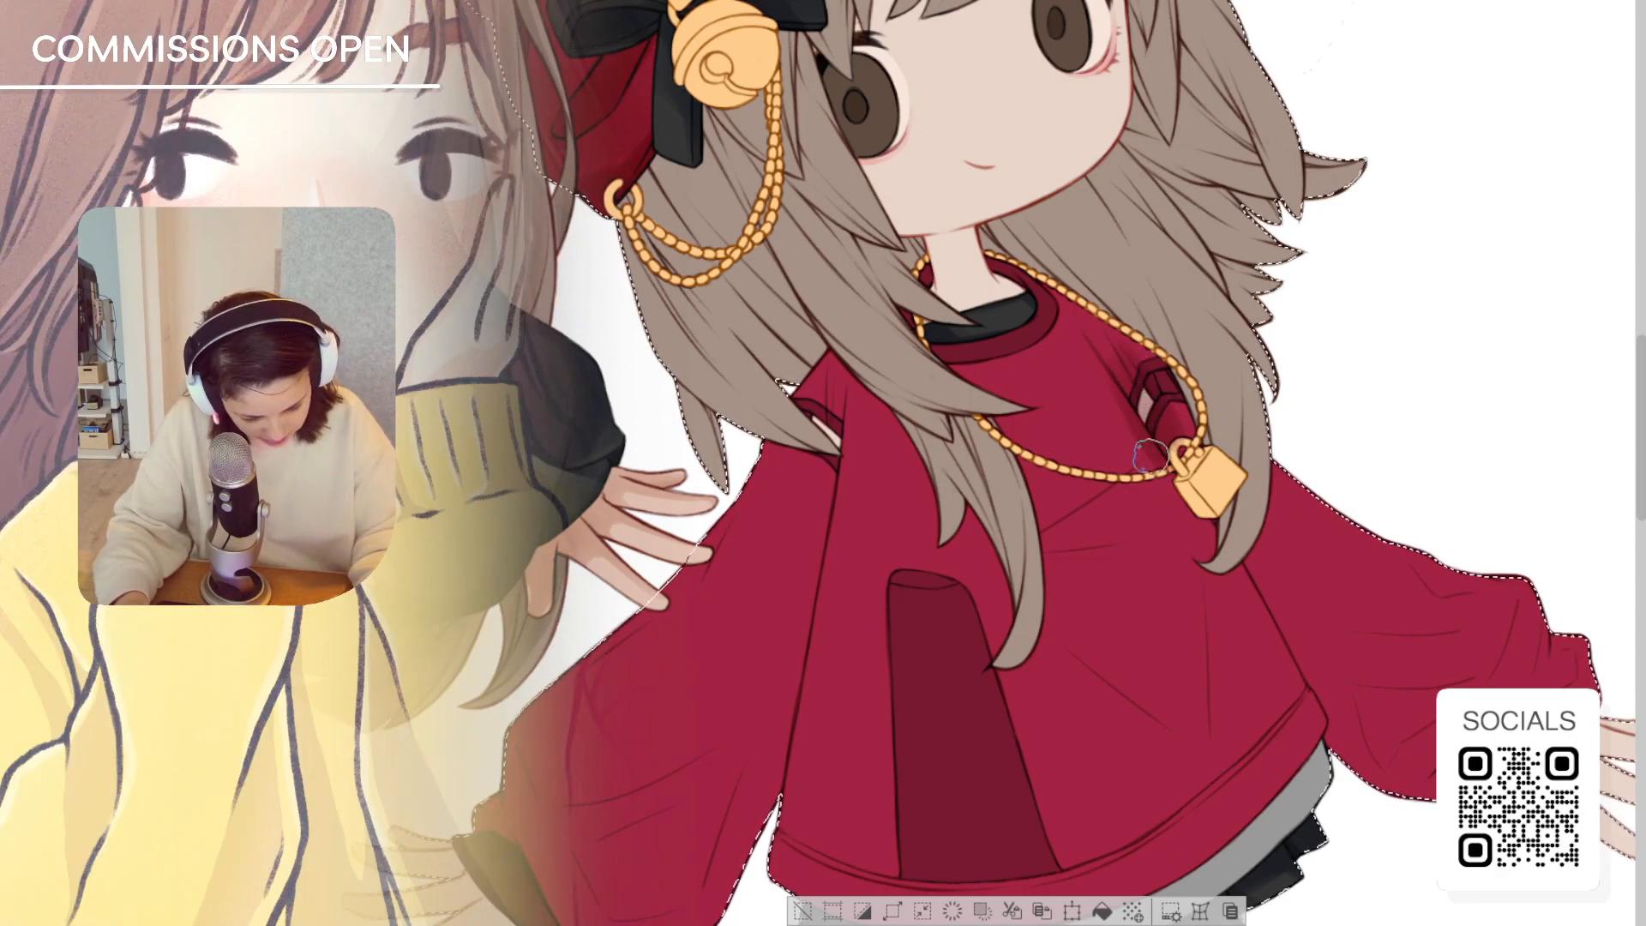
mouse_move(1149, 454)
mouse_down()
mouse_move(1125, 380)
mouse_move(1159, 461)
mouse_move(1138, 422)
mouse_move(1158, 454)
mouse_move(1137, 426)
mouse_move(1174, 444)
mouse_up()
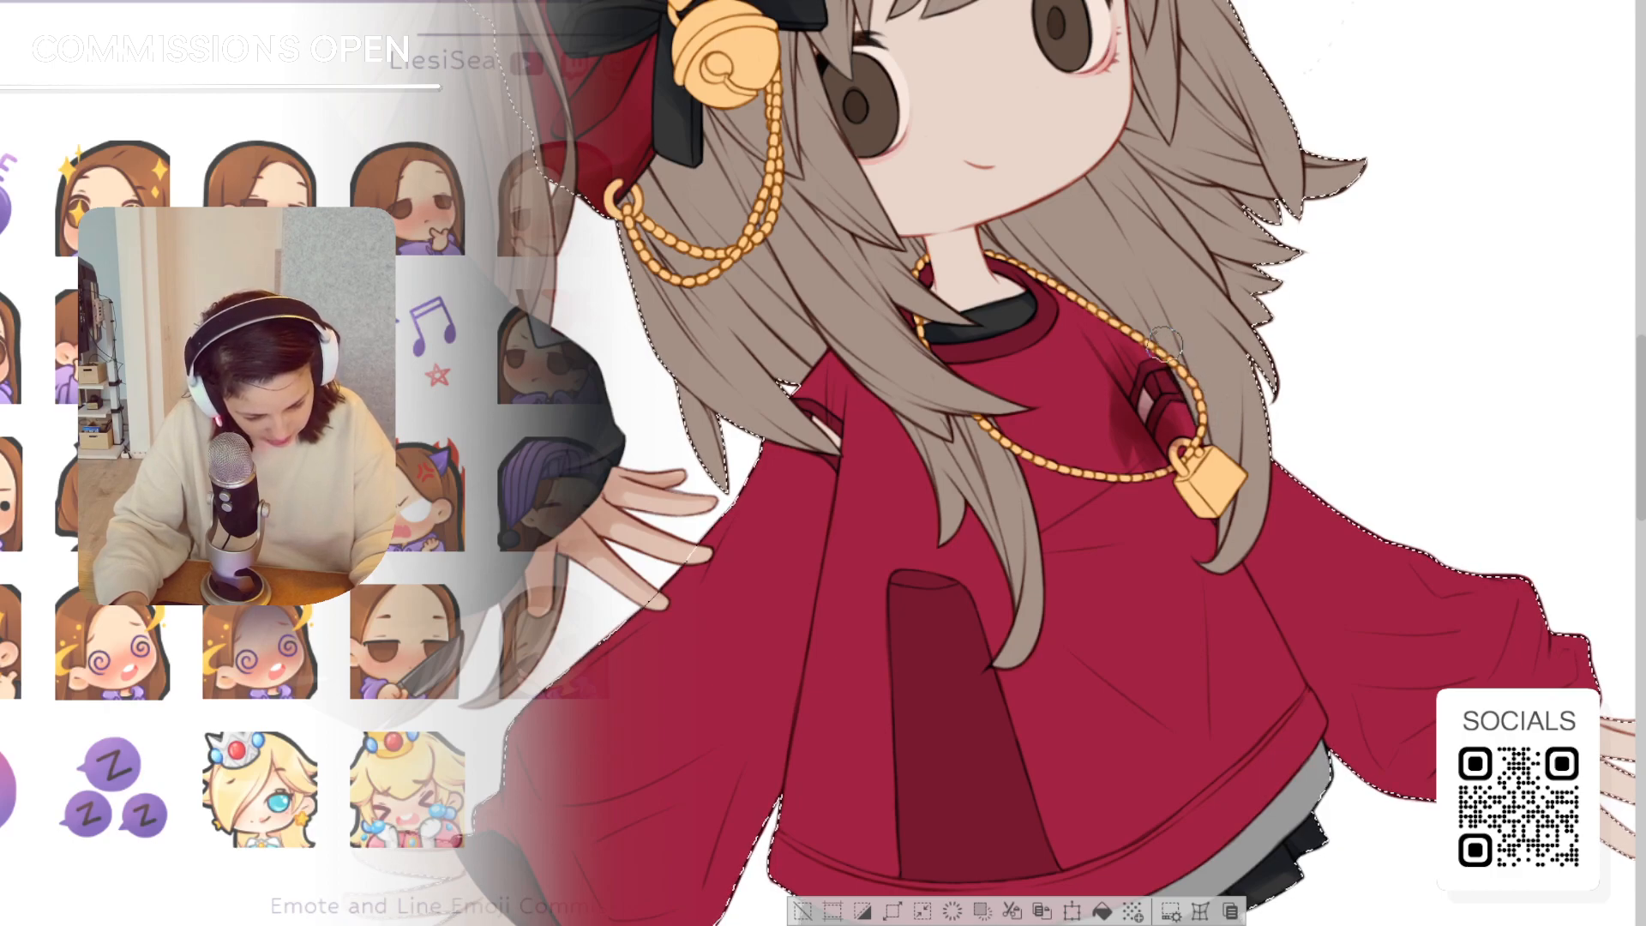
mouse_move(1159, 344)
mouse_down()
mouse_move(1187, 369)
mouse_move(1167, 334)
mouse_up()
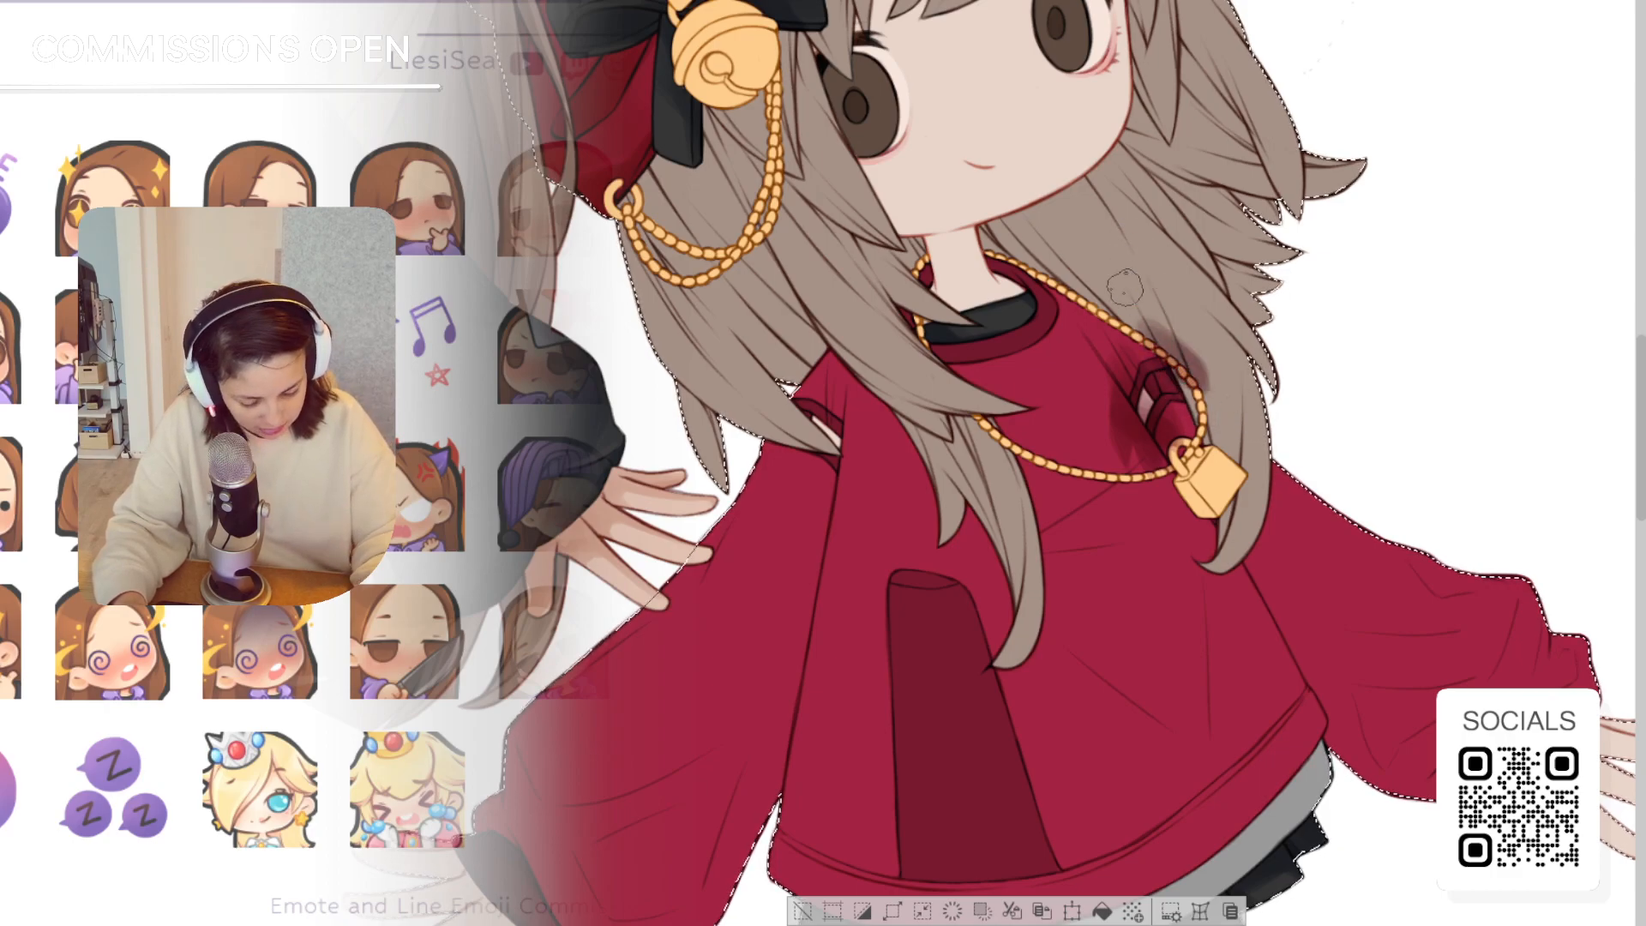
drag(1123, 394, 1140, 442)
Clean the spilled shadow off the hair and sweater around the shoulder cutout beside the padlock
key(e)
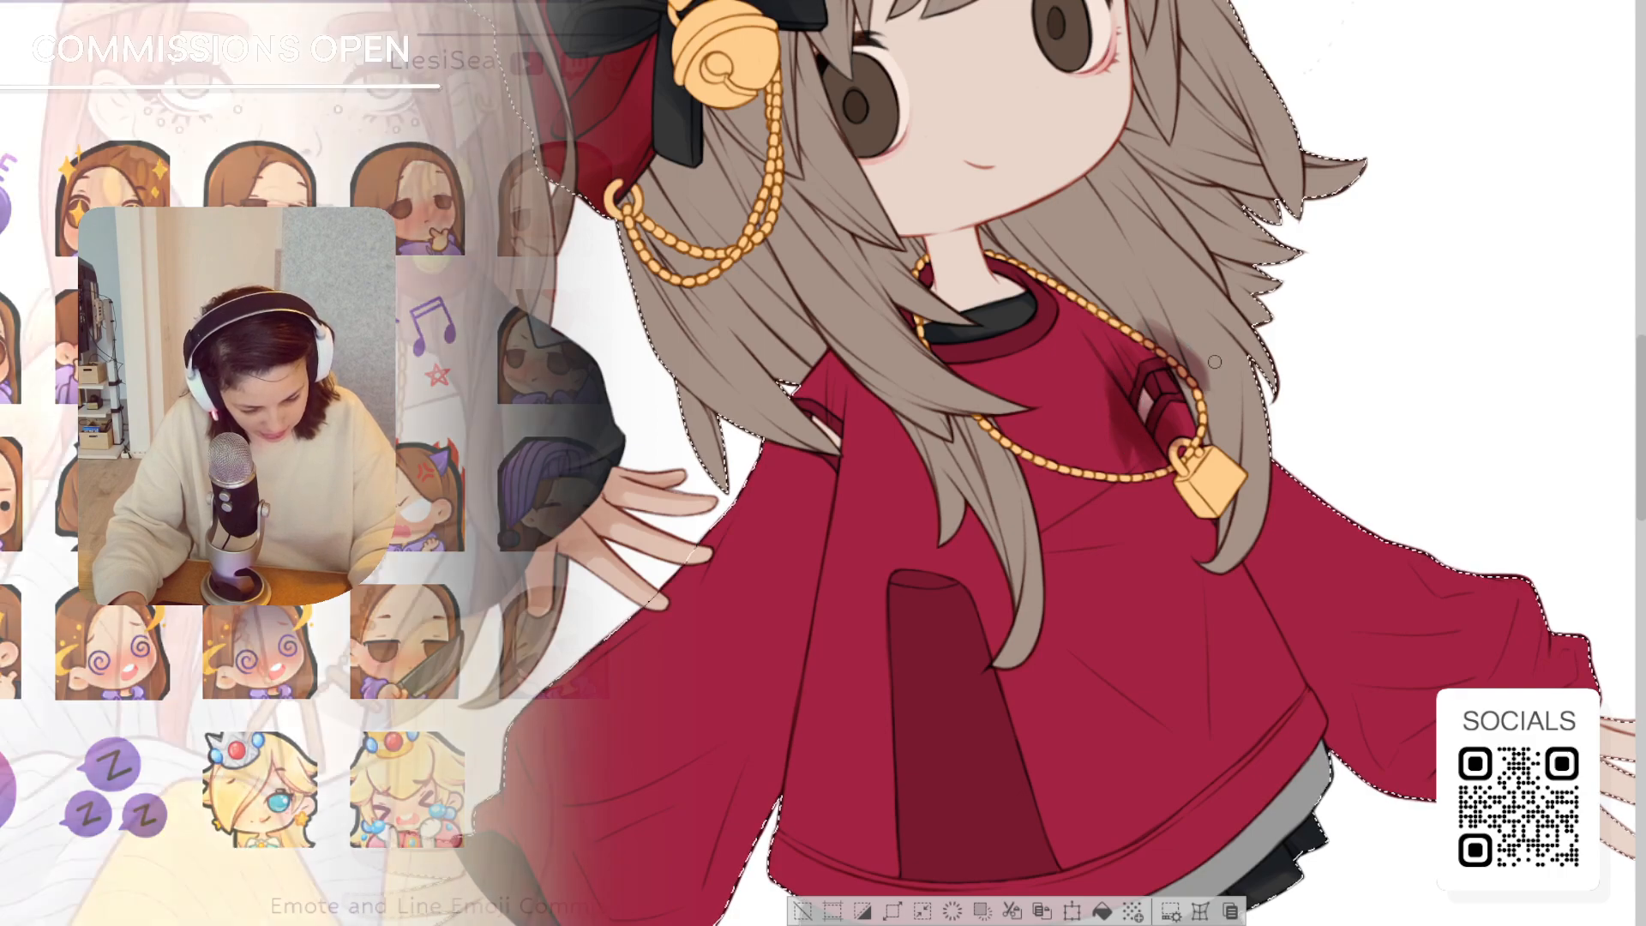
drag(1203, 386, 1178, 359)
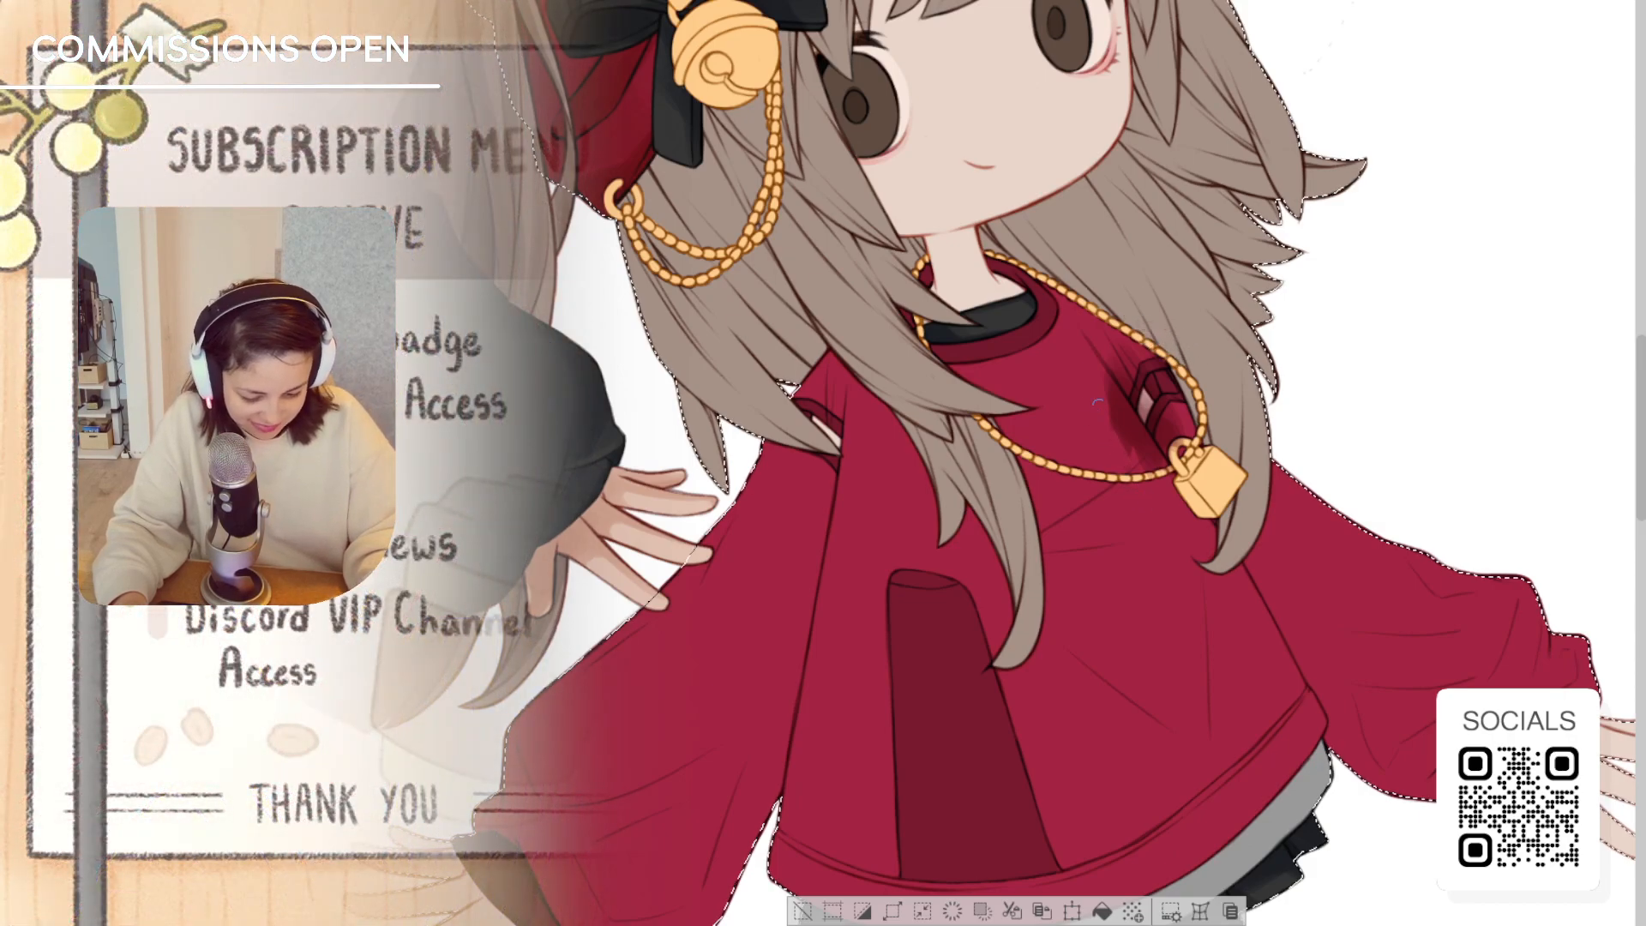
key(ctrl+z)
key(ctrl+z)
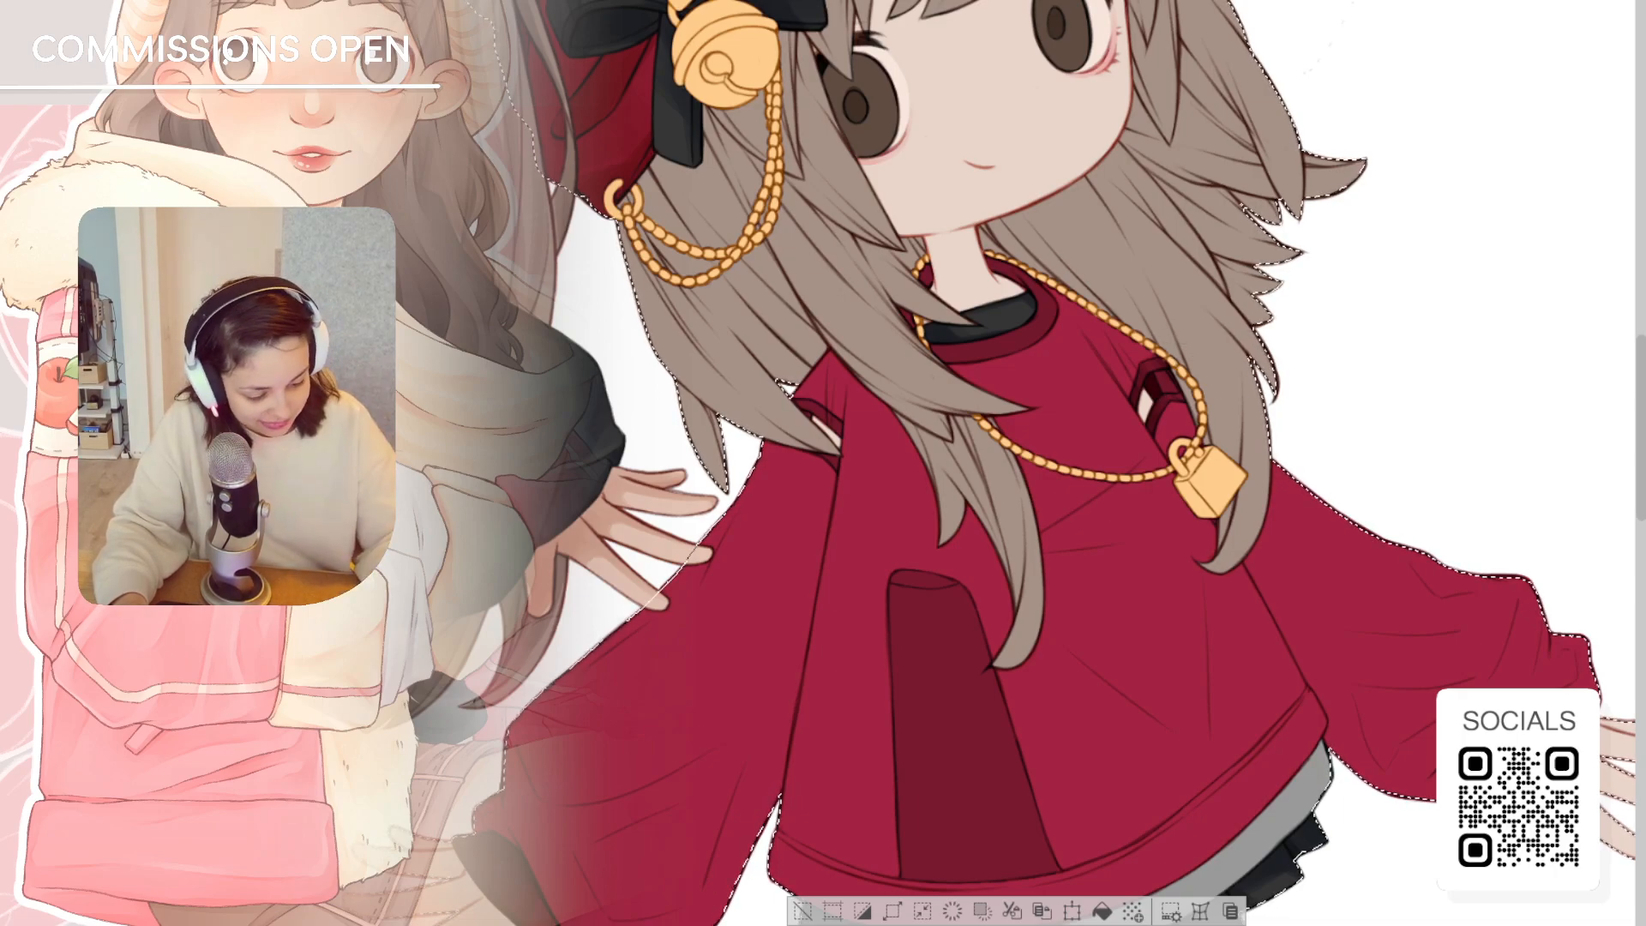
Shade the opposite shoulder cutout beneath the hair and erase the shadow spilling onto the red sweater
drag(864, 451, 1031, 452)
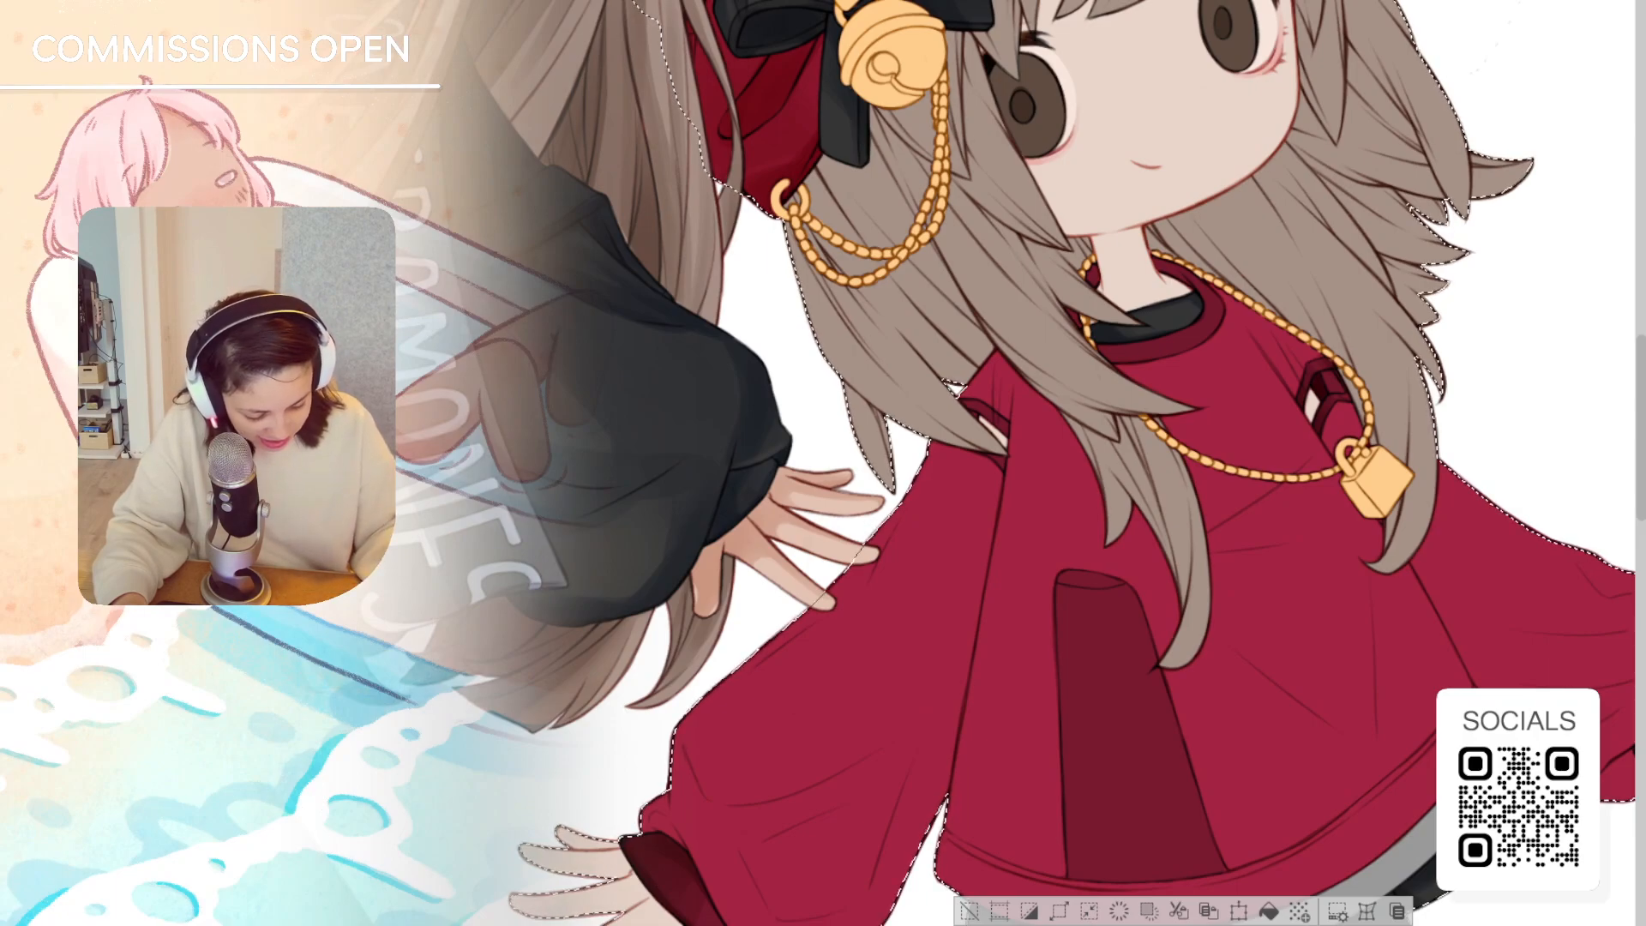
mouse_move(993, 390)
mouse_down()
mouse_move(1013, 521)
mouse_move(1010, 463)
mouse_up()
mouse_move(1006, 350)
mouse_down()
mouse_move(1012, 446)
mouse_move(1005, 325)
mouse_move(1011, 451)
mouse_up()
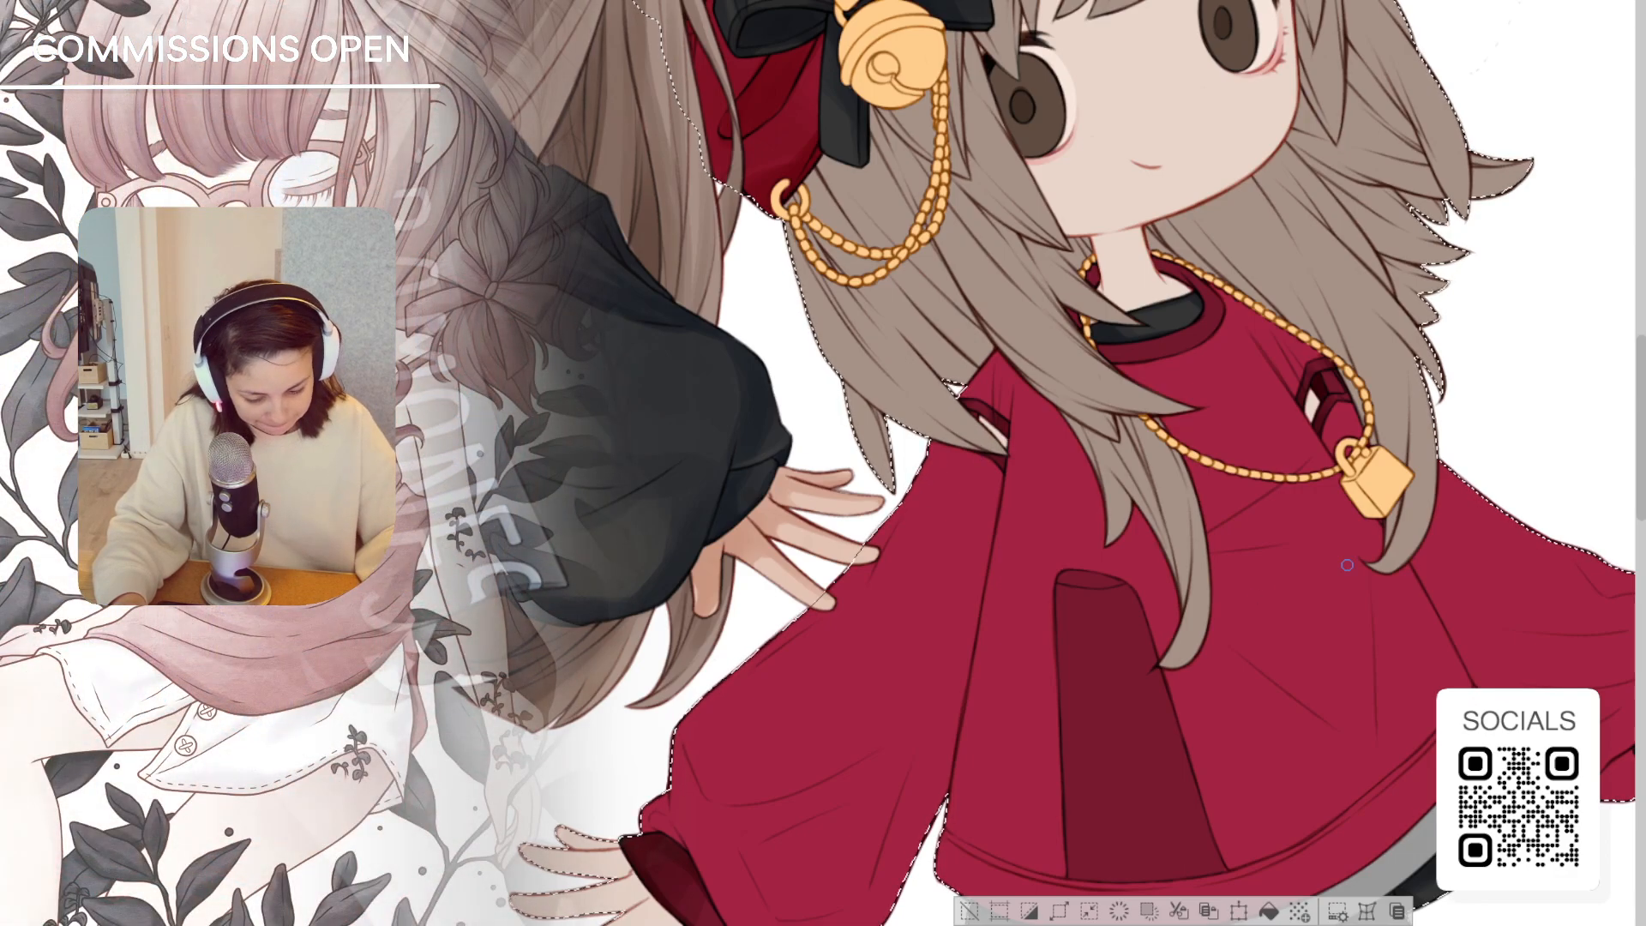
drag(1001, 416, 1015, 491)
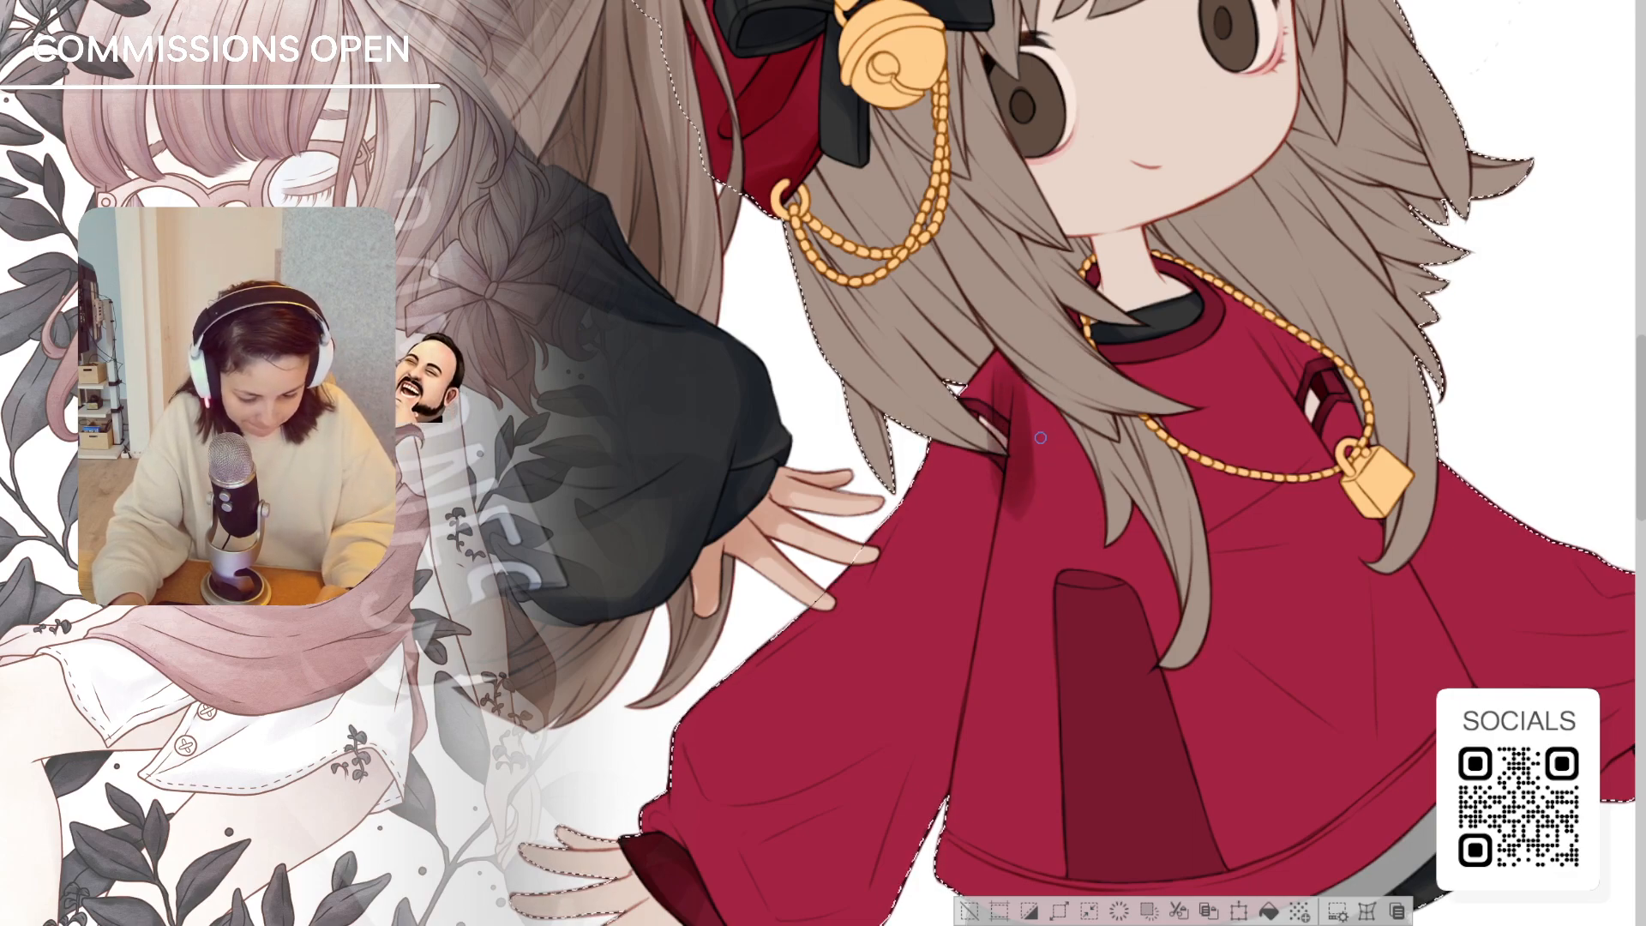
key(e)
mouse_move(994, 423)
mouse_down()
mouse_move(990, 444)
mouse_move(1008, 450)
mouse_move(984, 424)
mouse_move(1028, 452)
mouse_up()
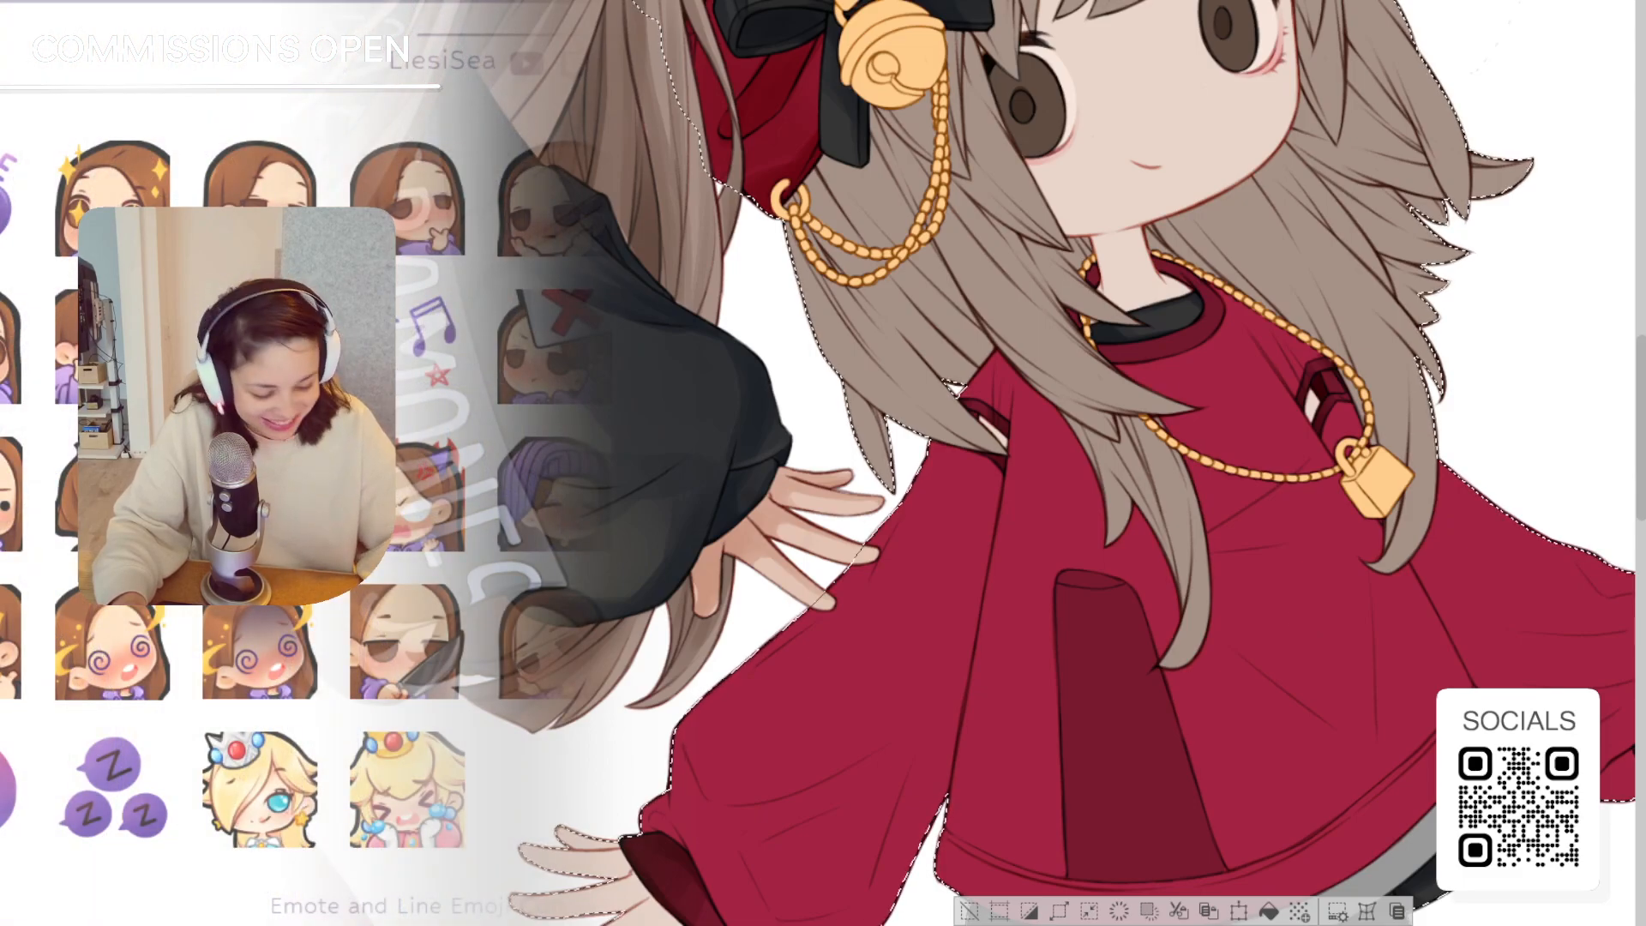
Try painting a cast shadow on the girl's neck beneath the chin
mouse_move(1063, 514)
mouse_down()
mouse_move(1157, 372)
mouse_move(1063, 463)
mouse_move(1062, 514)
mouse_up()
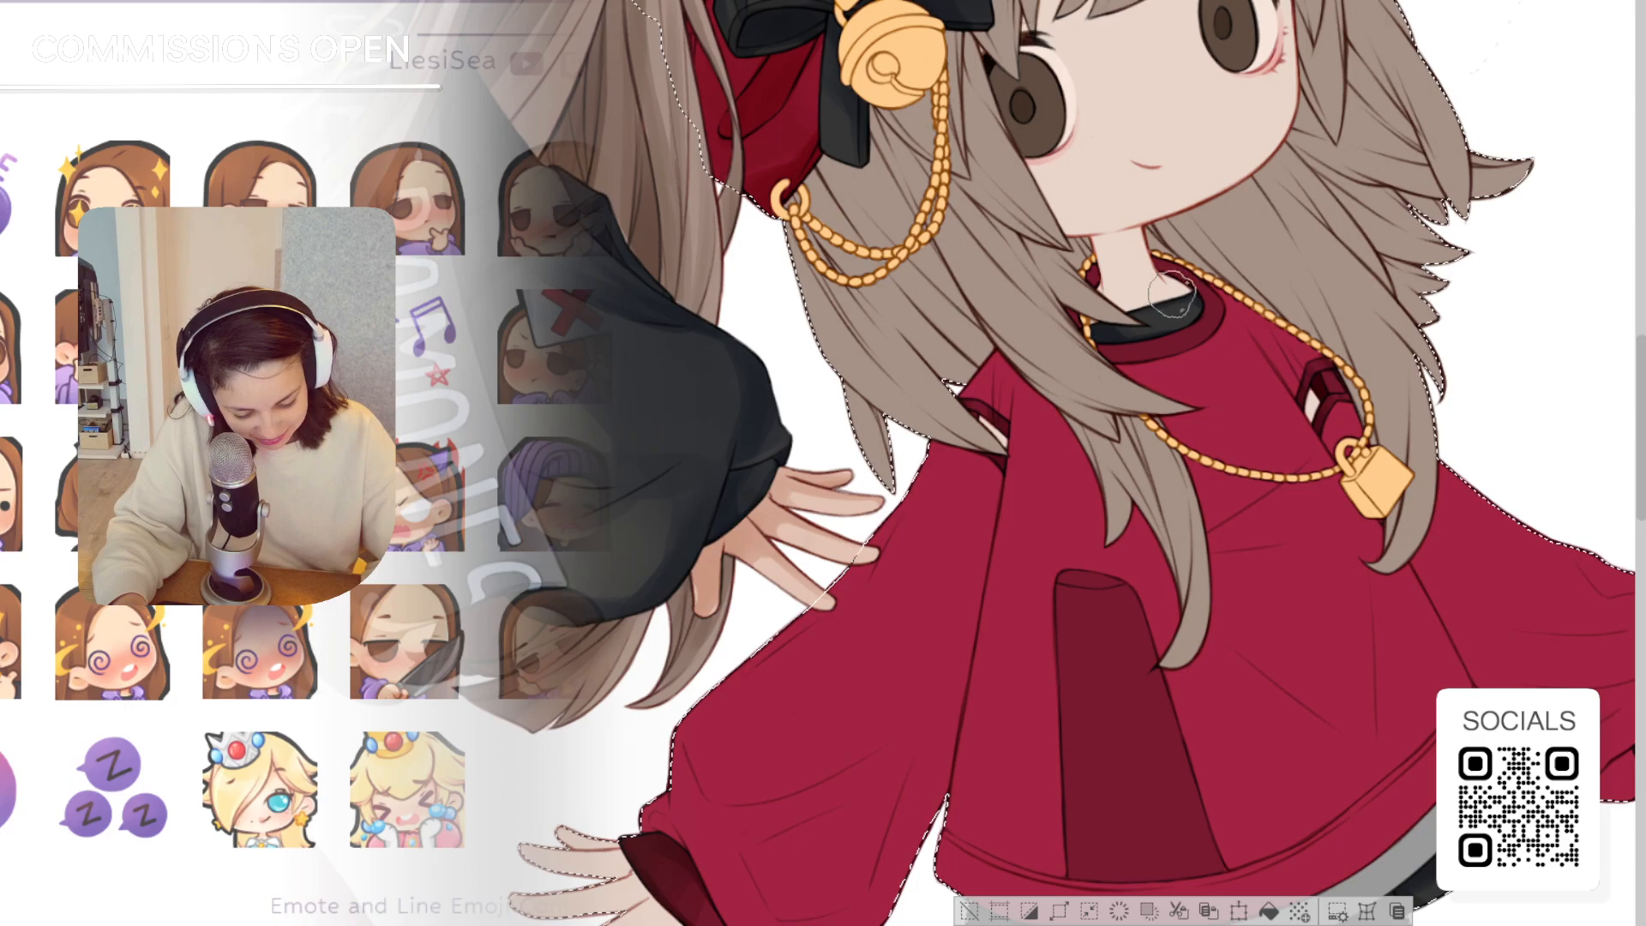
mouse_move(1139, 257)
mouse_down()
mouse_move(1167, 275)
mouse_move(1135, 258)
mouse_up()
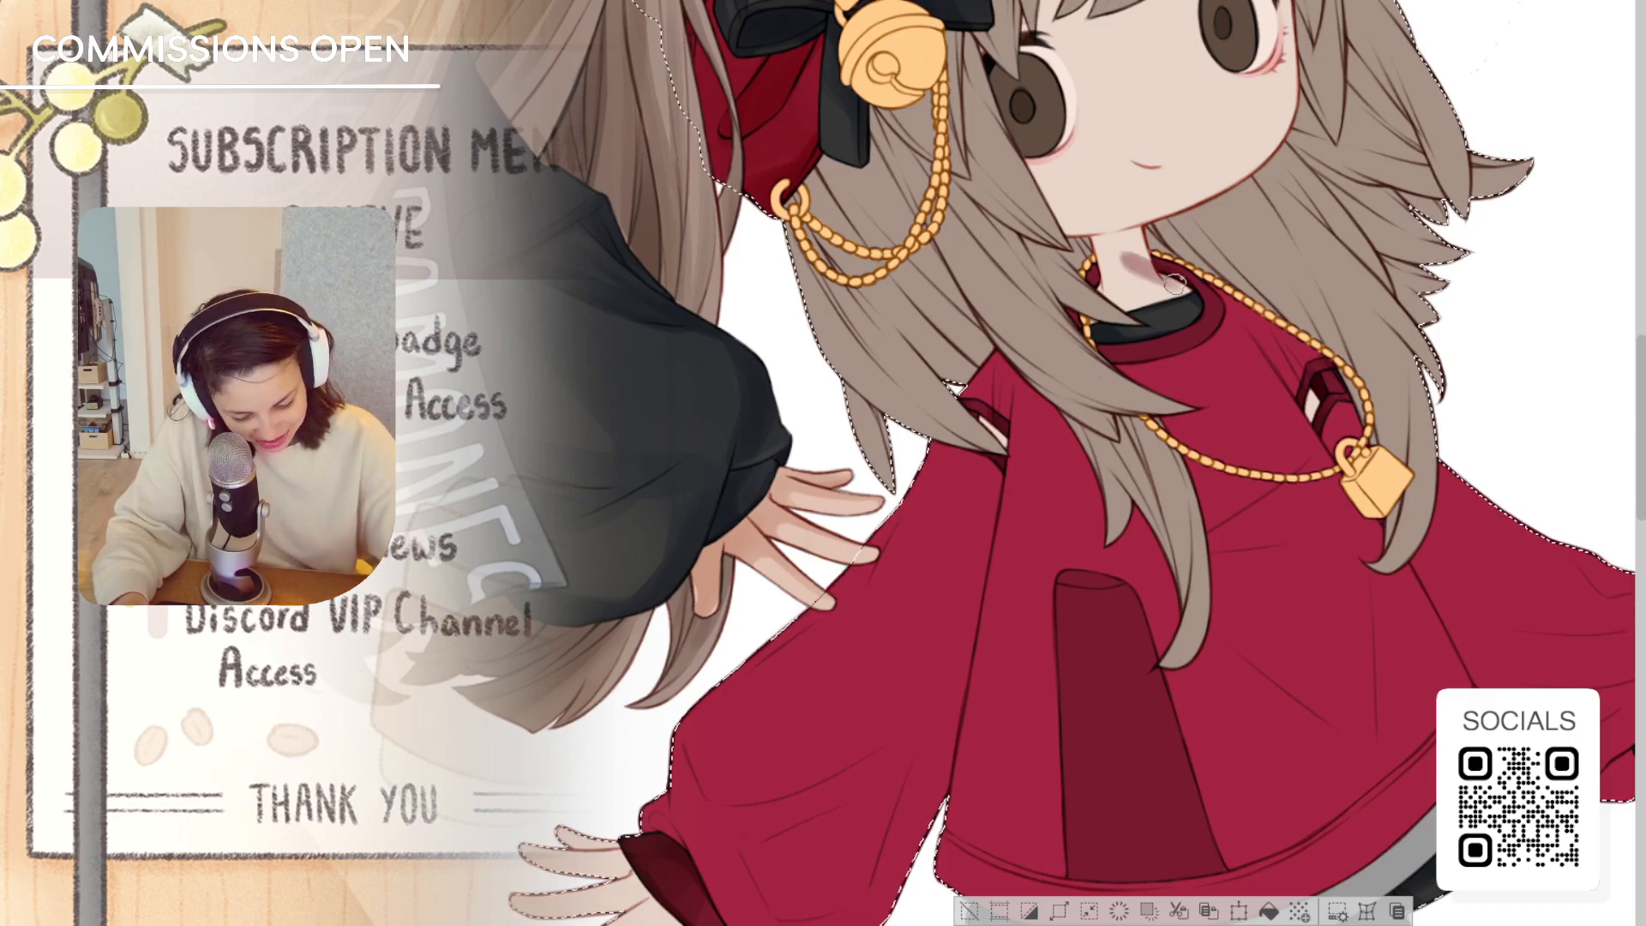
drag(1140, 259, 1177, 286)
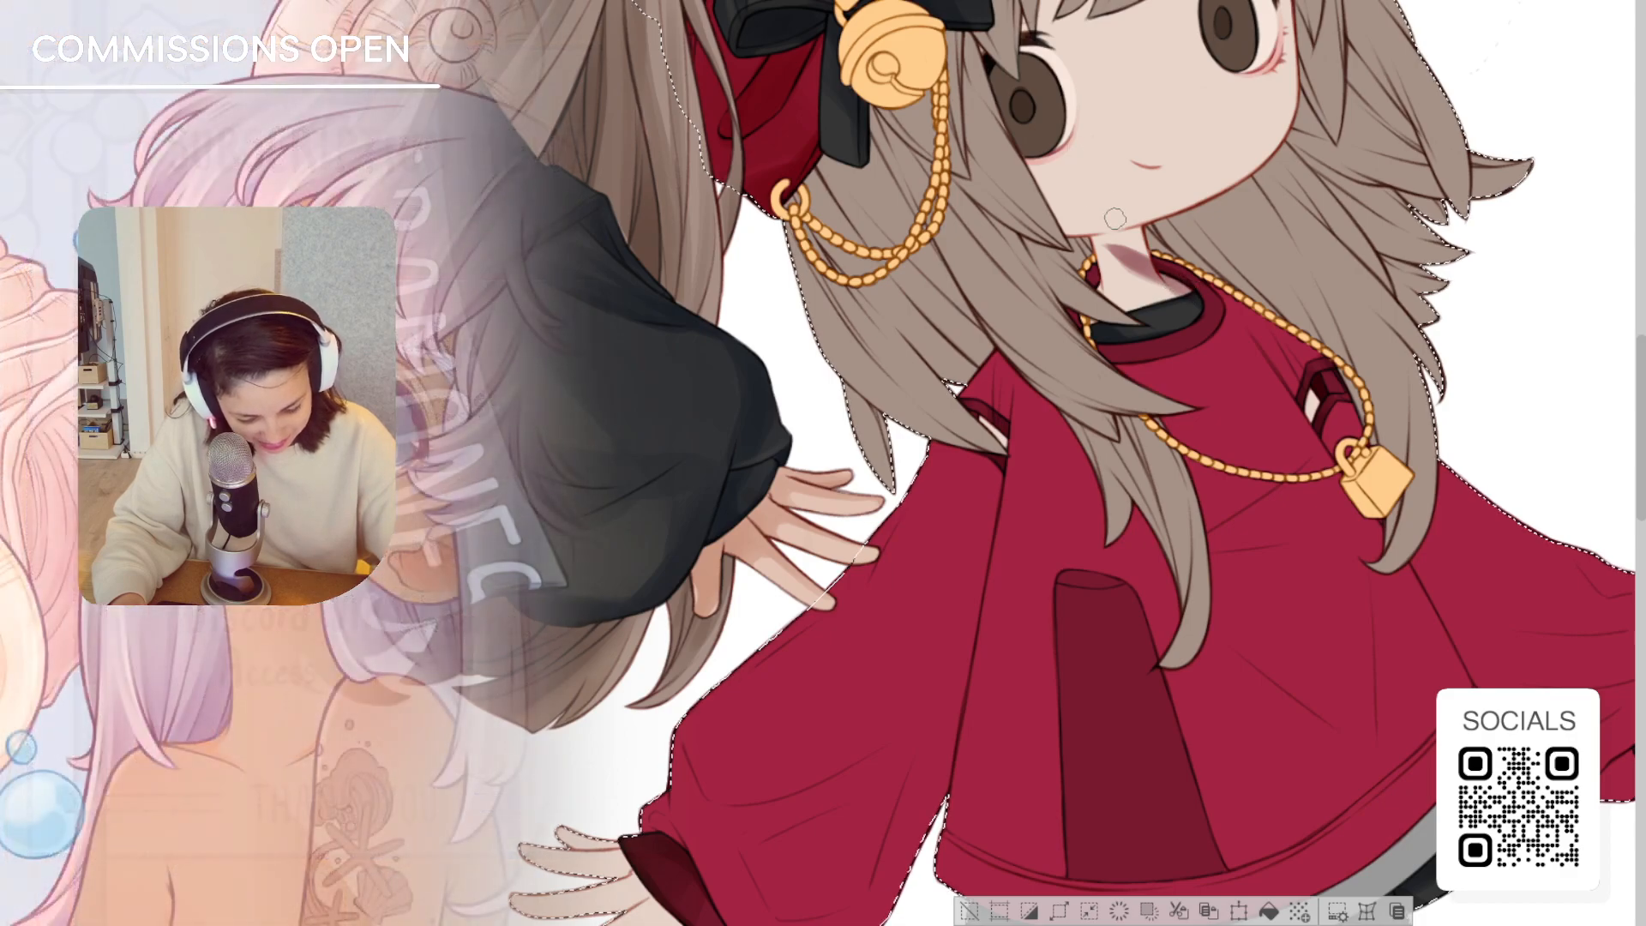
drag(1109, 235, 1129, 294)
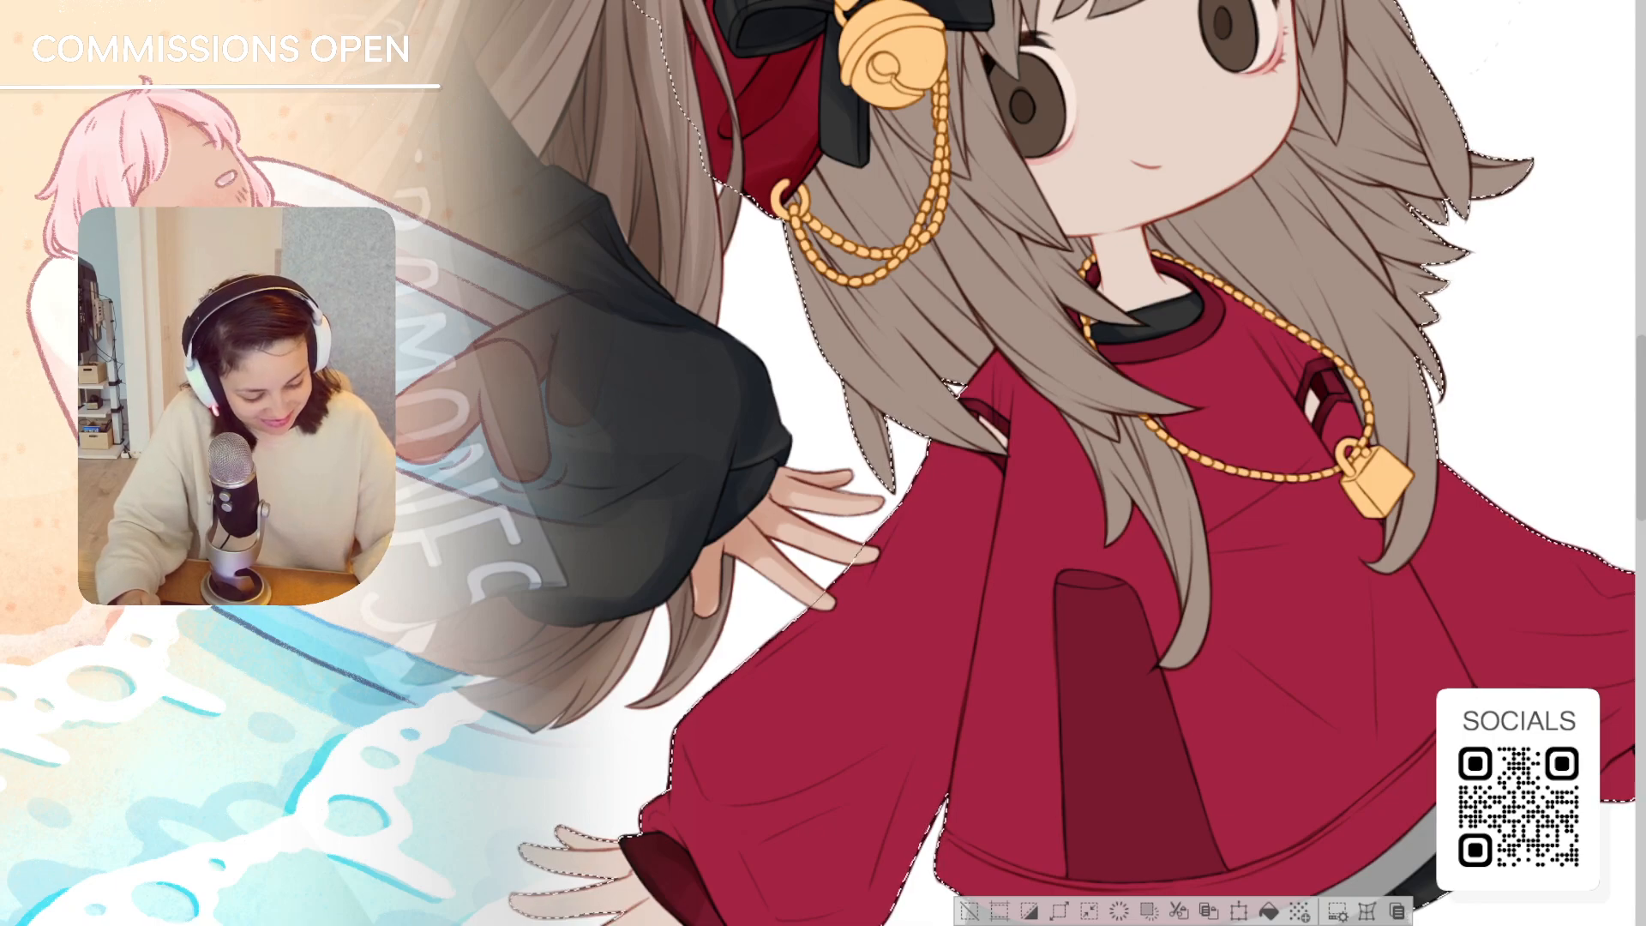
drag(1029, 463, 1028, 502)
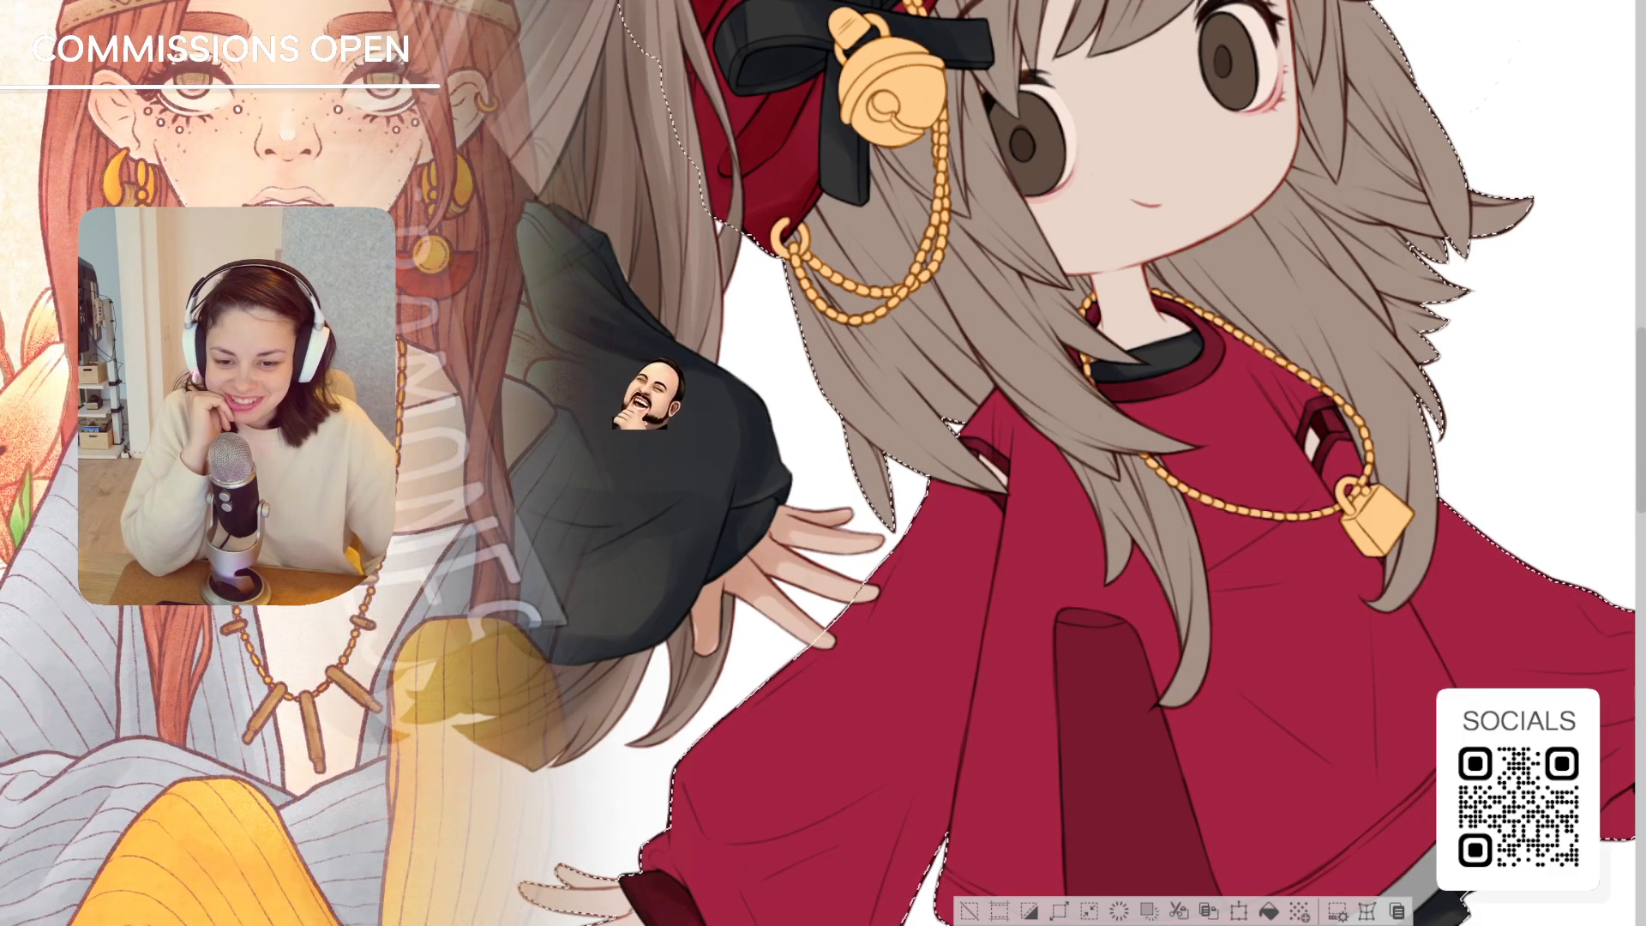
Paint a shadow on the sweater's ribbed collar where the hair falls across it
drag(1028, 548, 1041, 549)
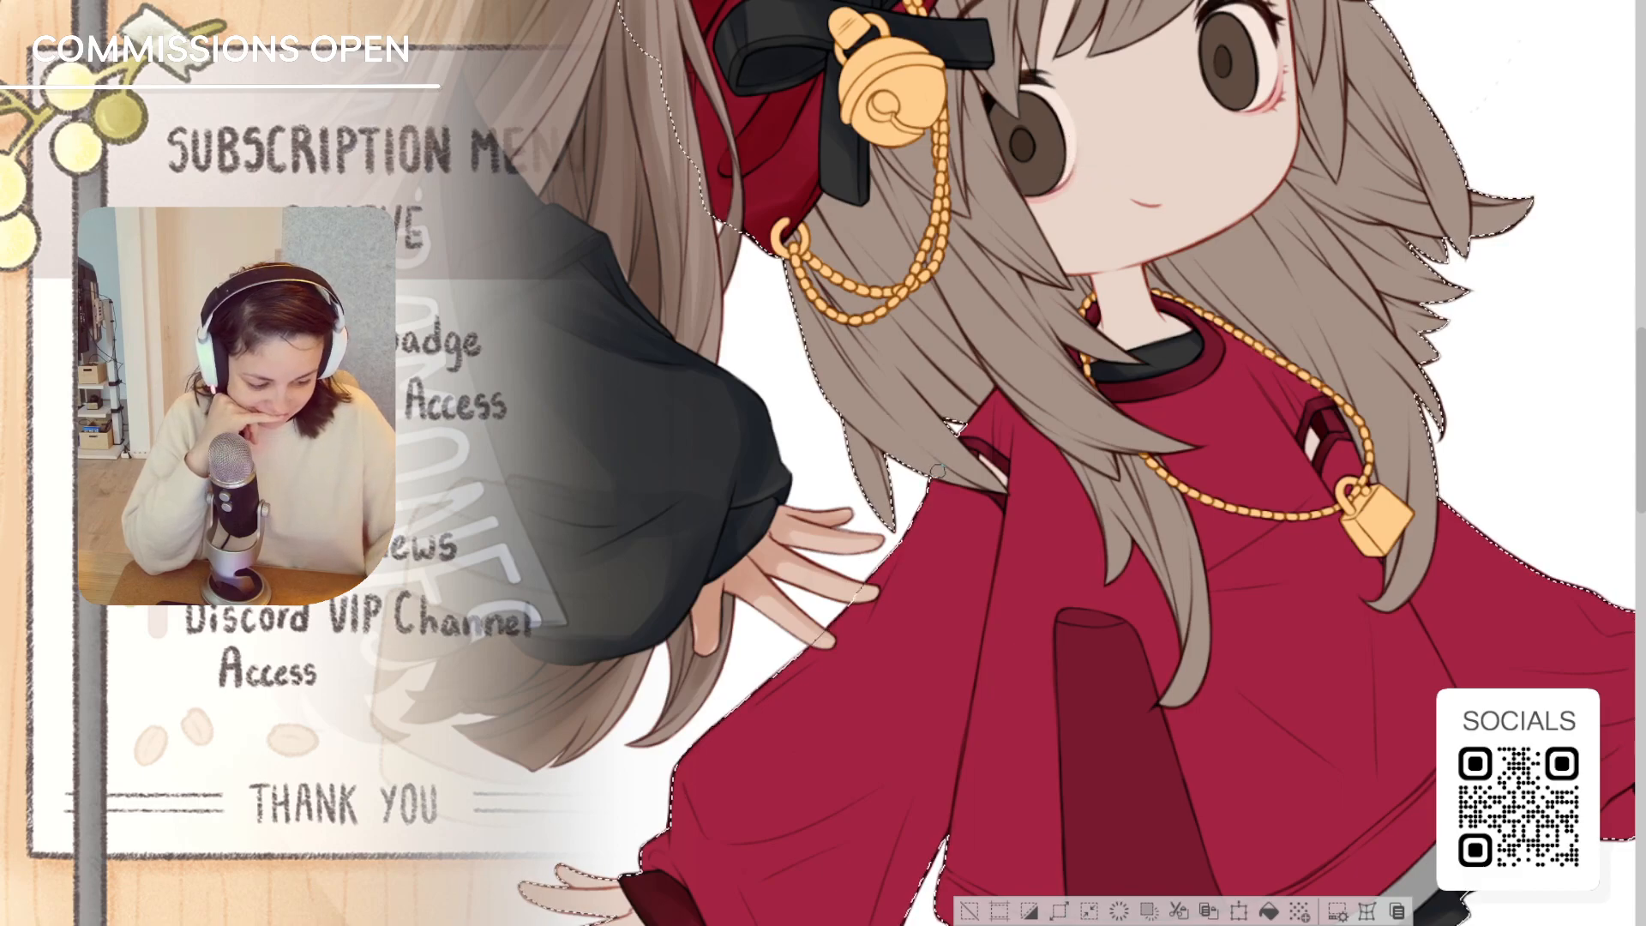
key(minus)
key(minus)
key(minus)
key(minus)
key(minus)
key(minus)
key(minus)
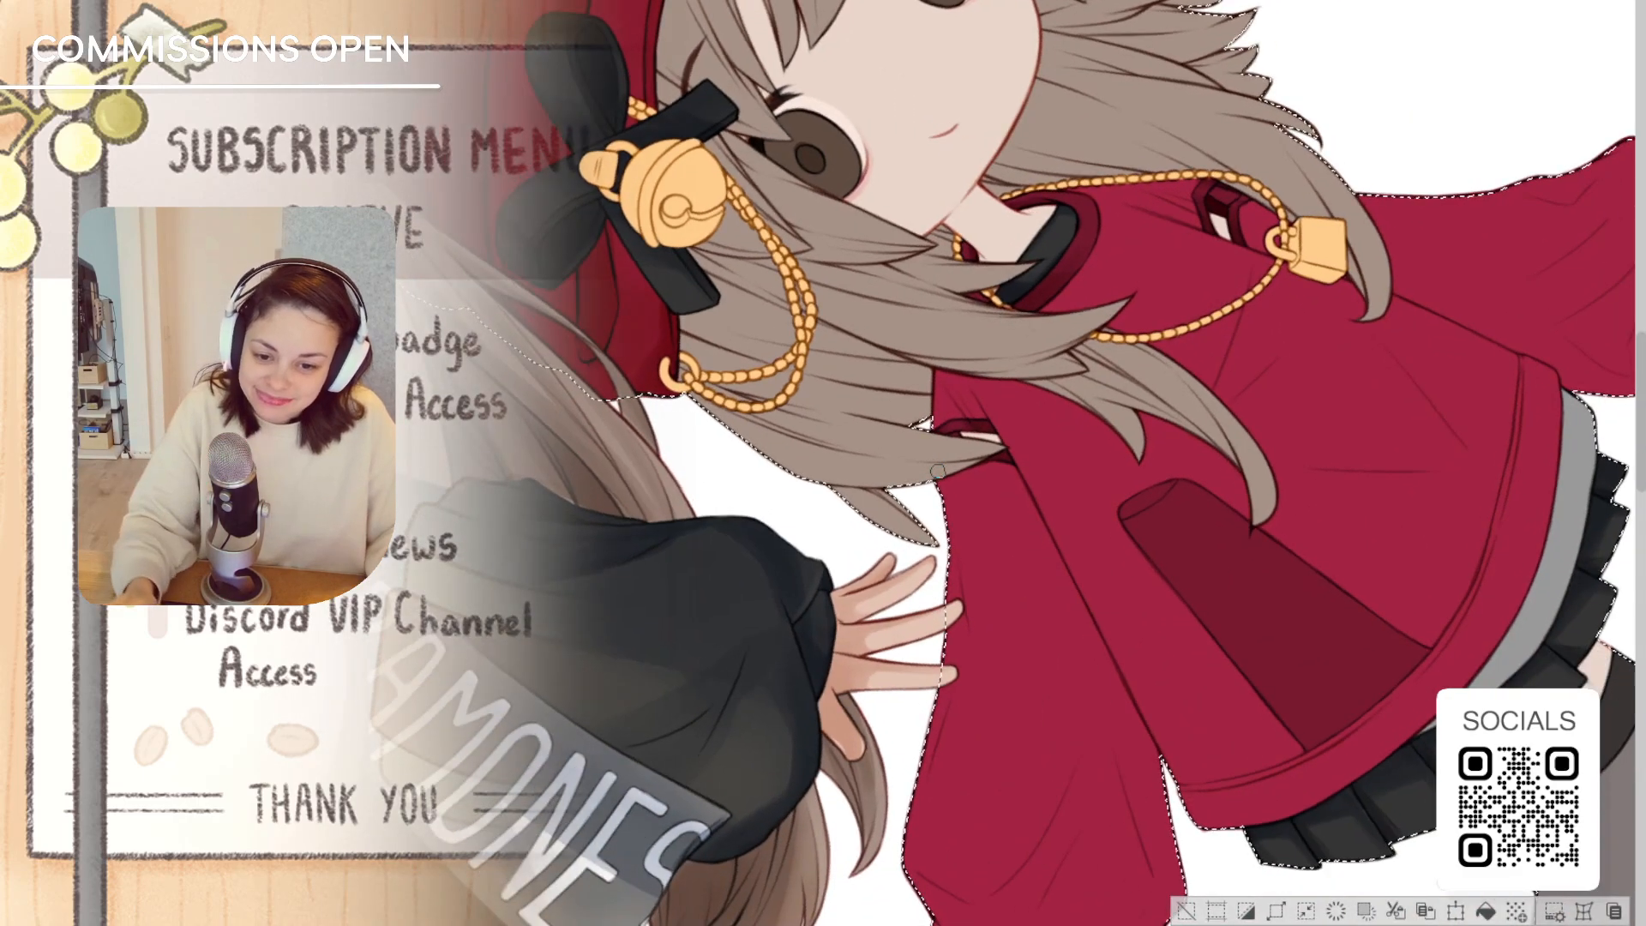
key(minus)
key(minus)
scroll(938, 470, up, 2)
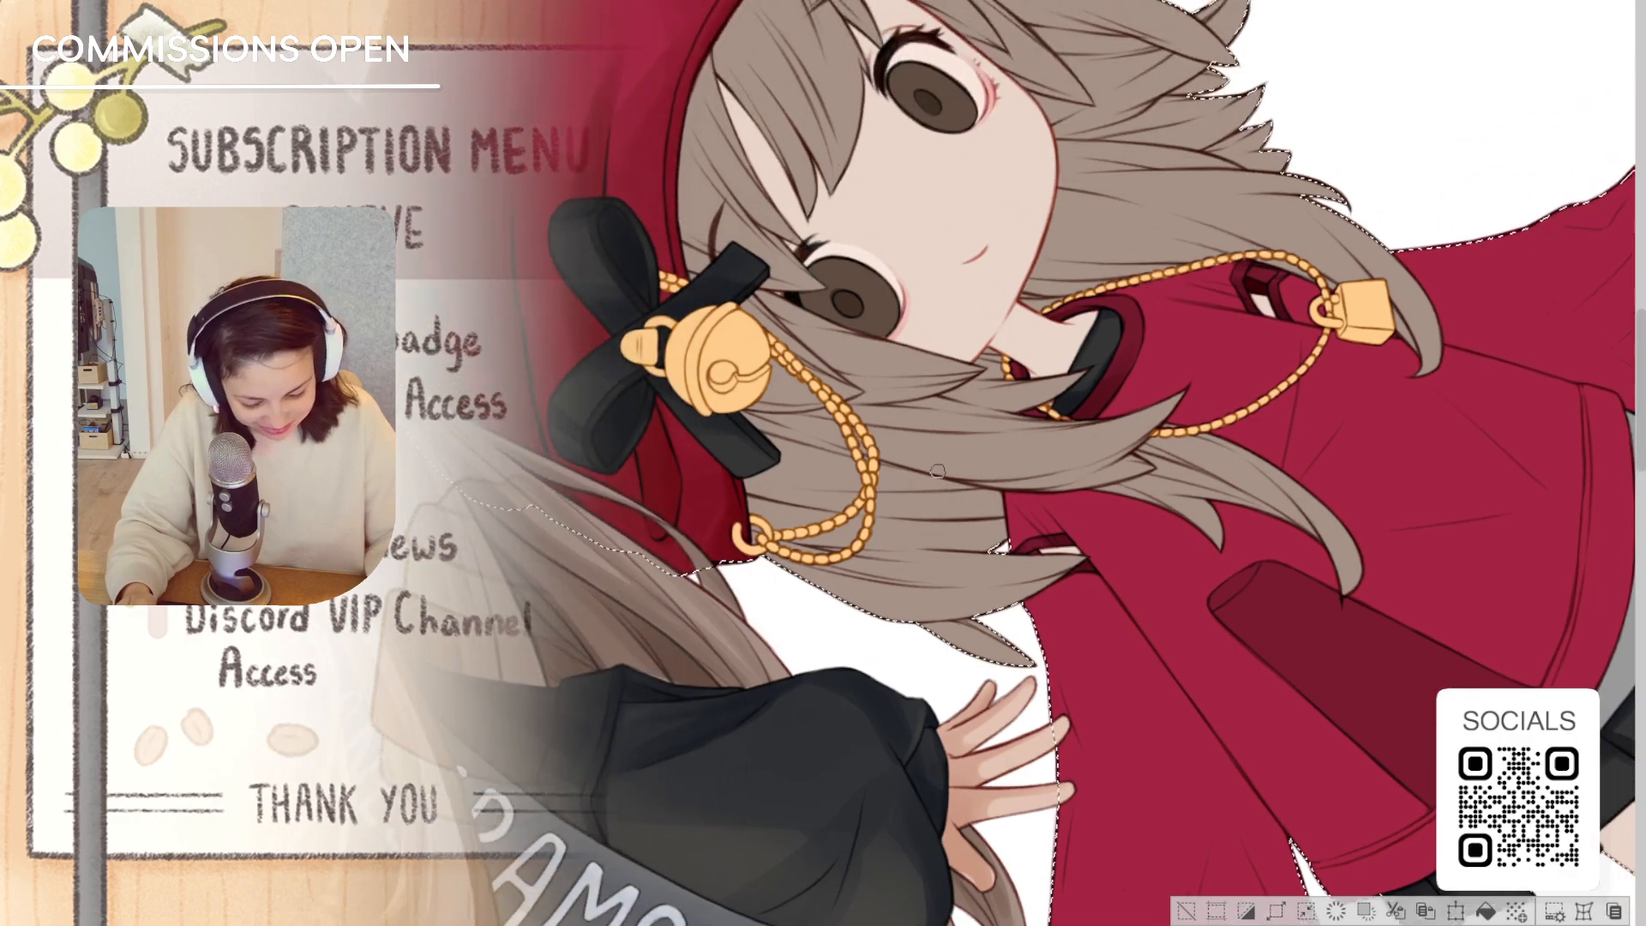
scroll(937, 470, up, 1)
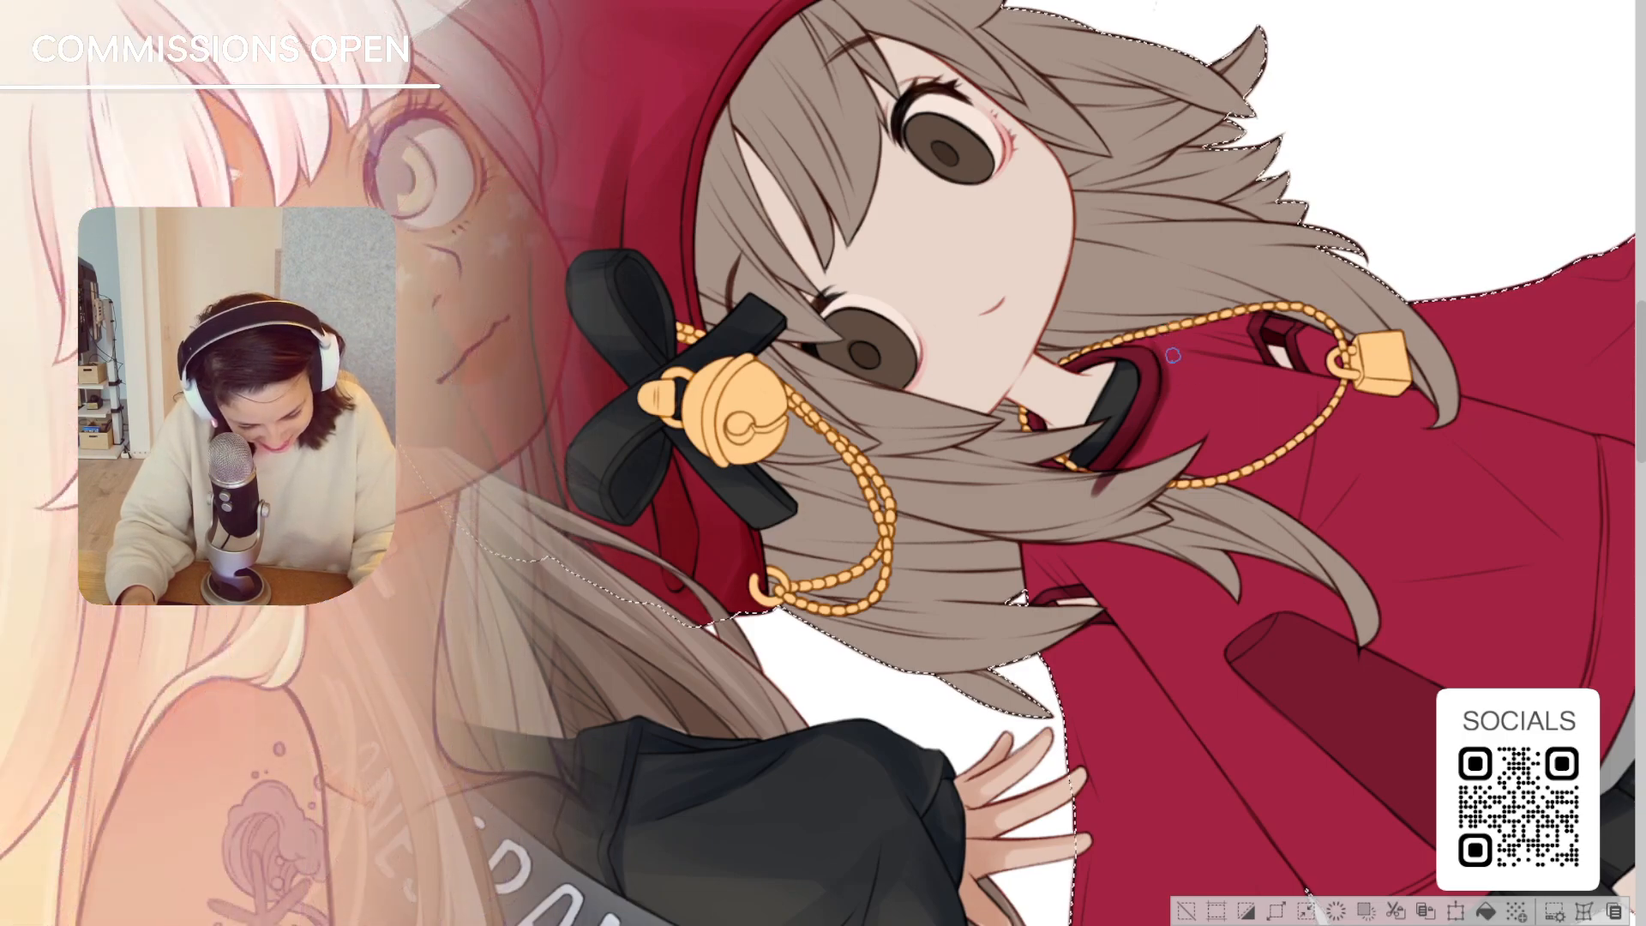
Deepen the shading along the rest of the sweater's collar, around the edge beside the hair and chain
key(asciicircum)
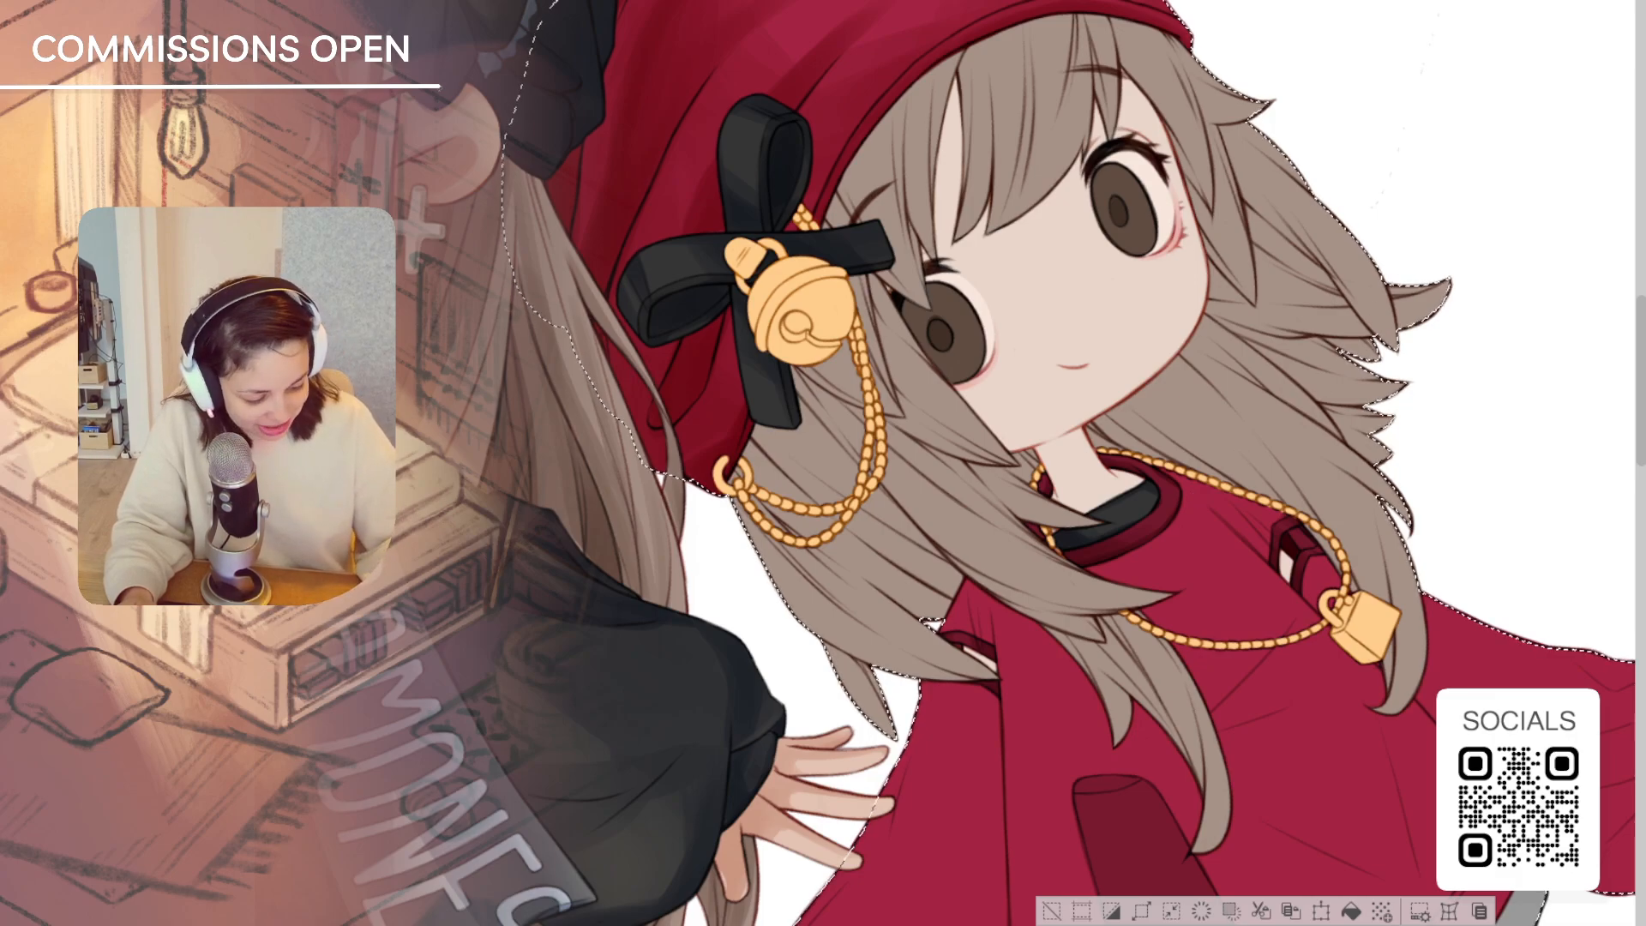
key(^)
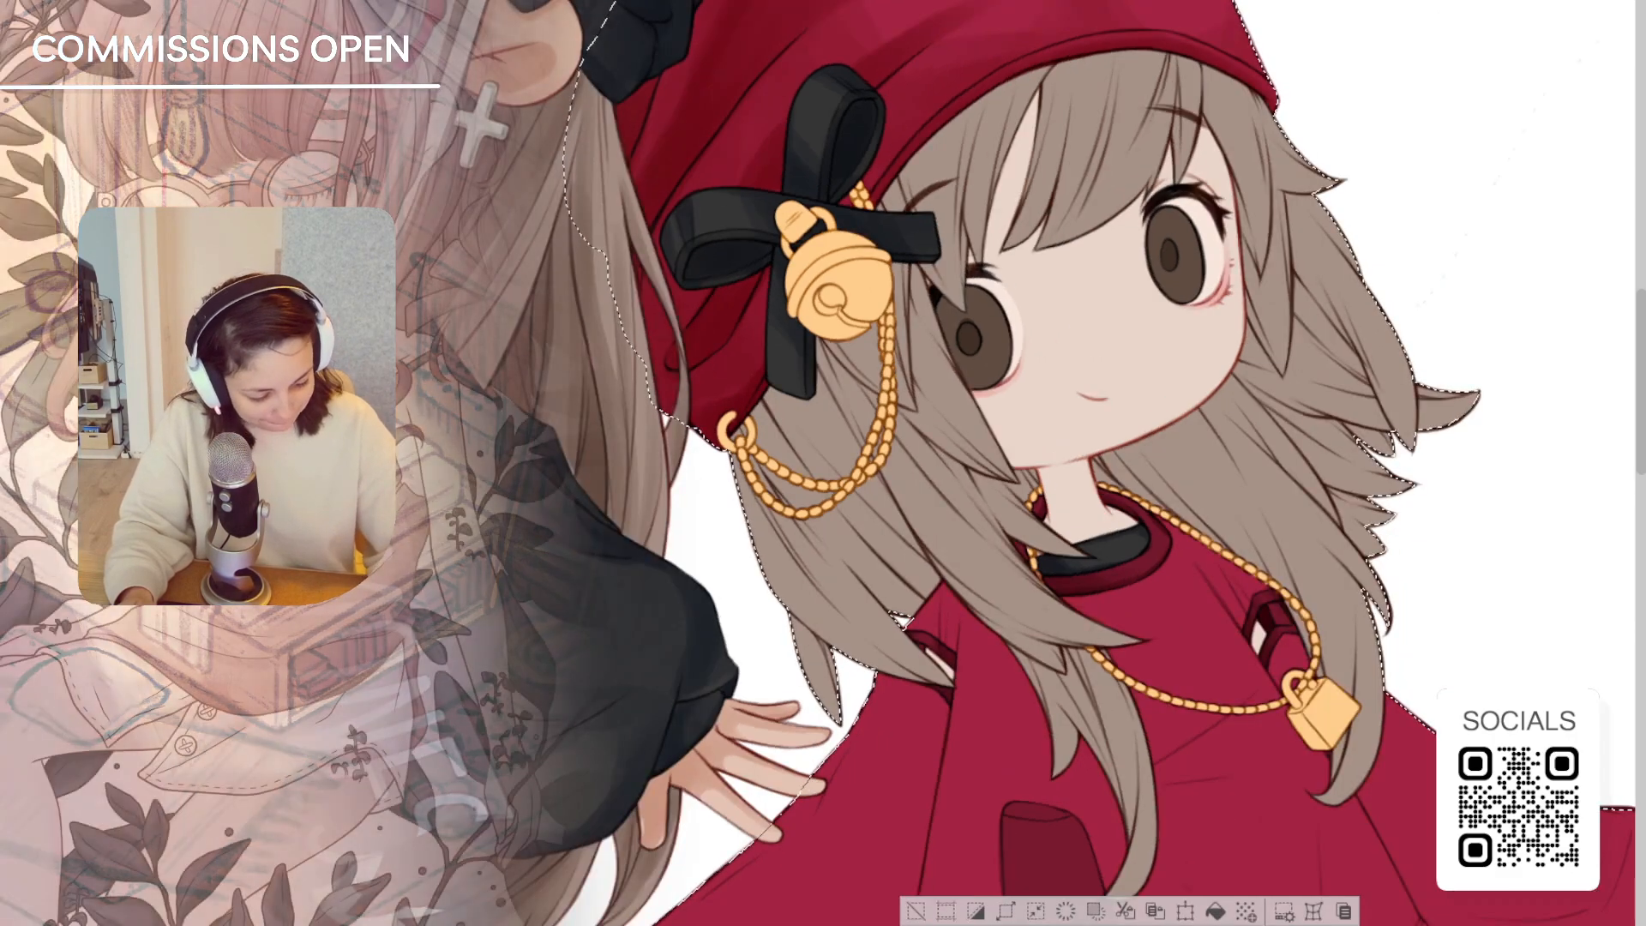
key(^)
key(^)
key(^)
key(^)
key(^)
key(^)
key(^)
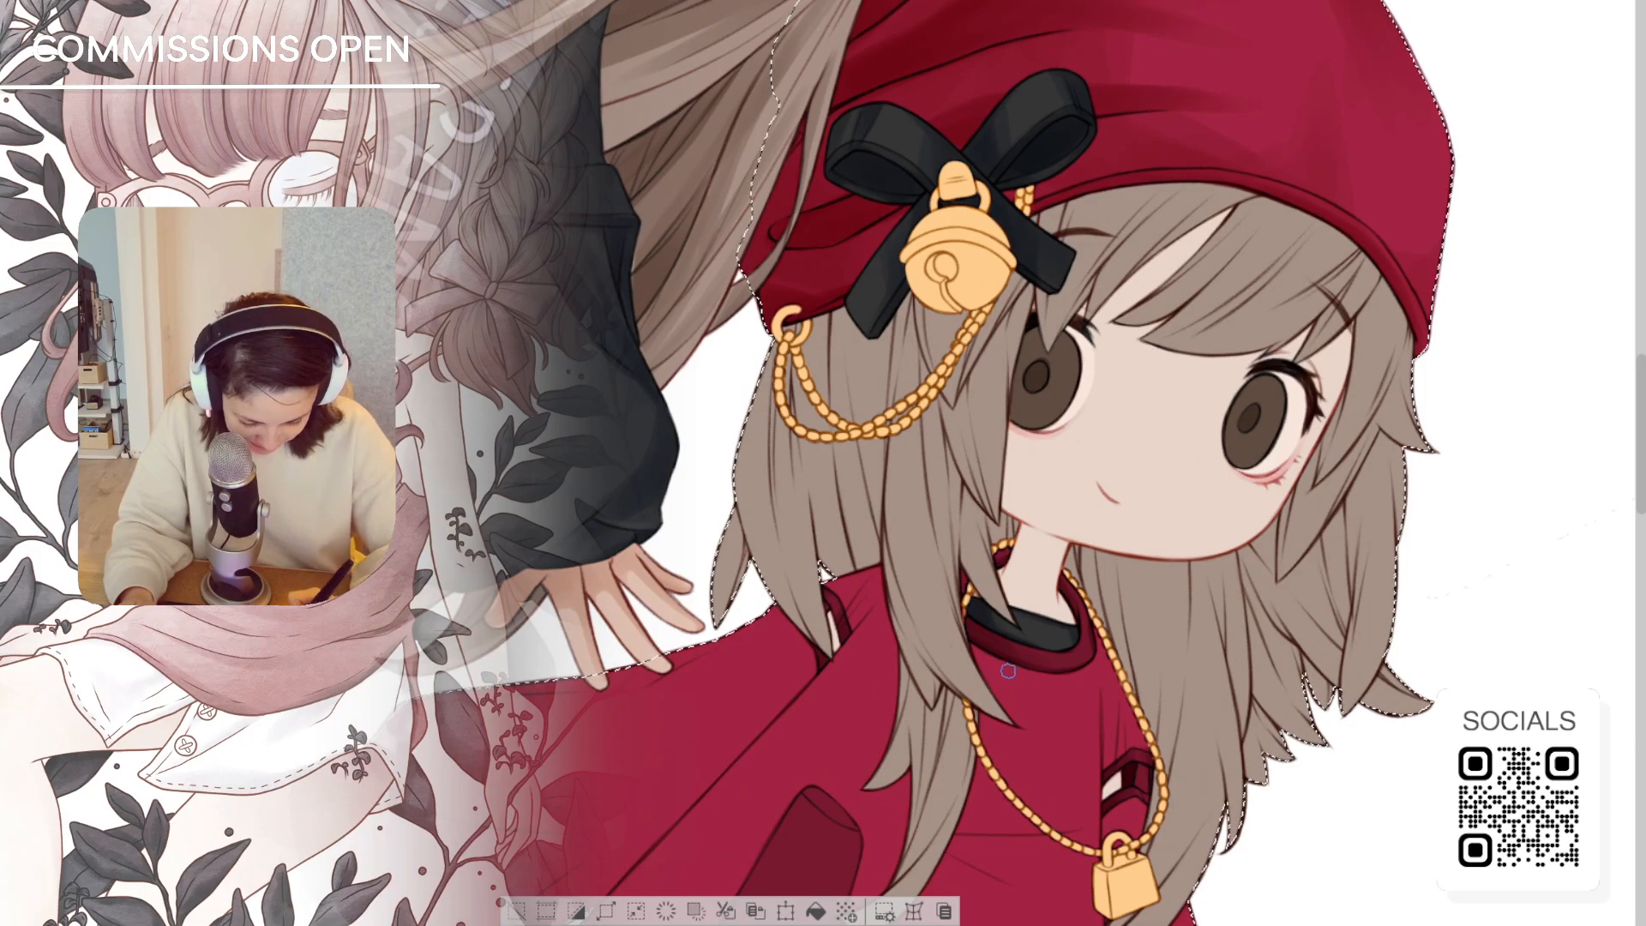
drag(958, 637, 995, 663)
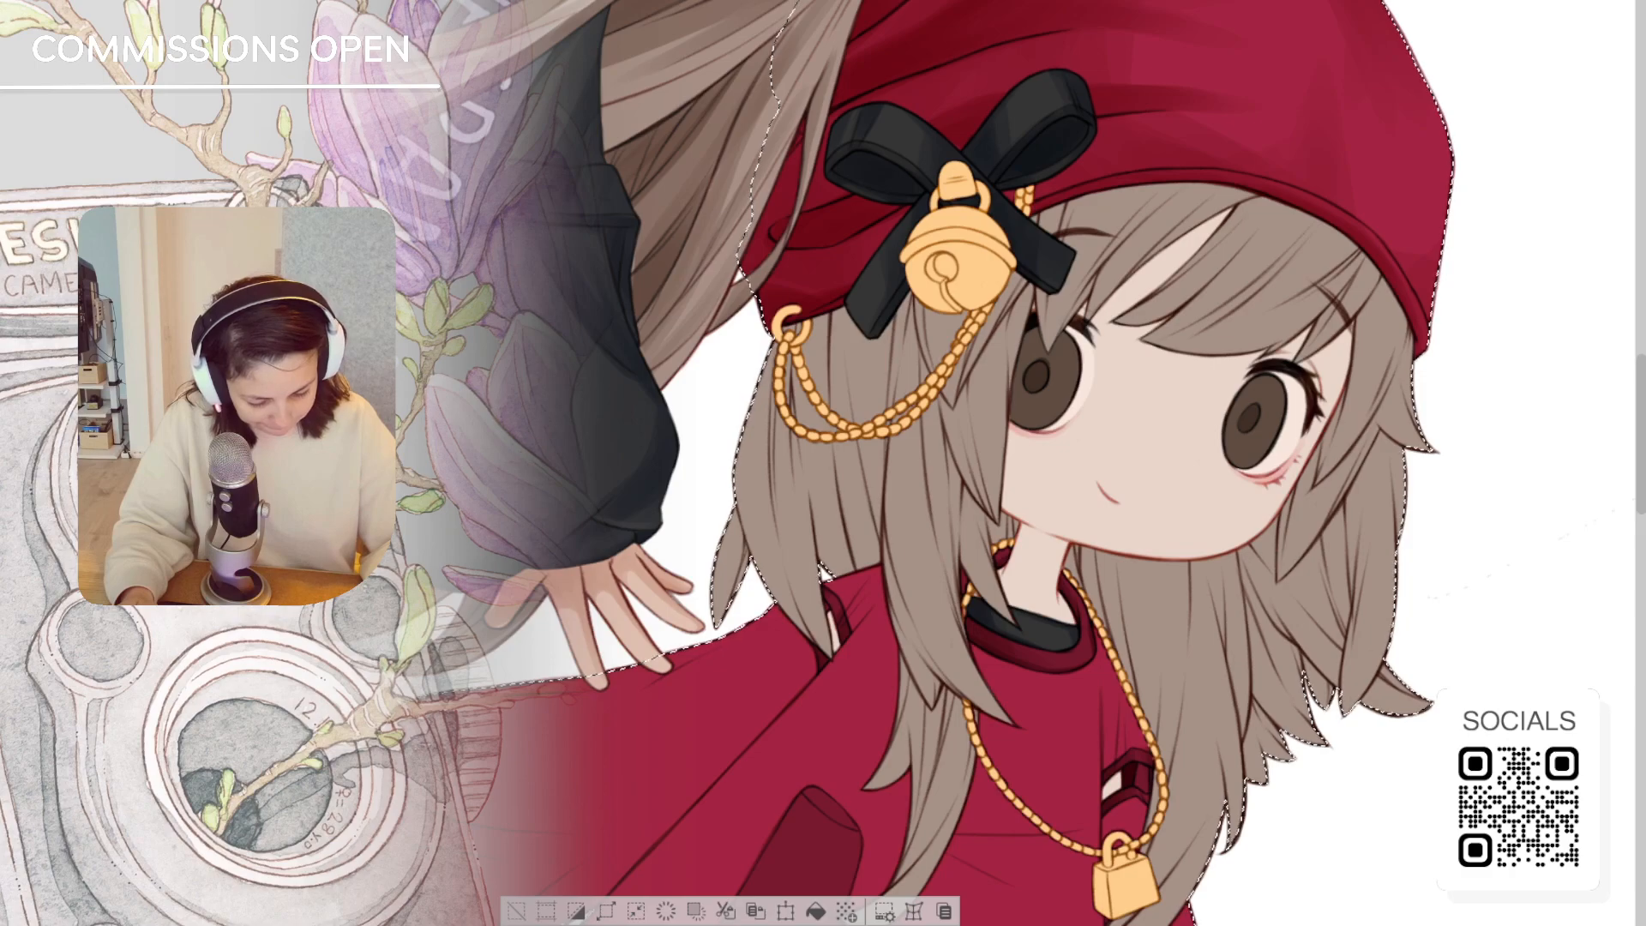
Try painting a small cast shadow on the neck just above the black undershirt collar
scroll(926, 480, up, 1)
drag(926, 548, 1067, 426)
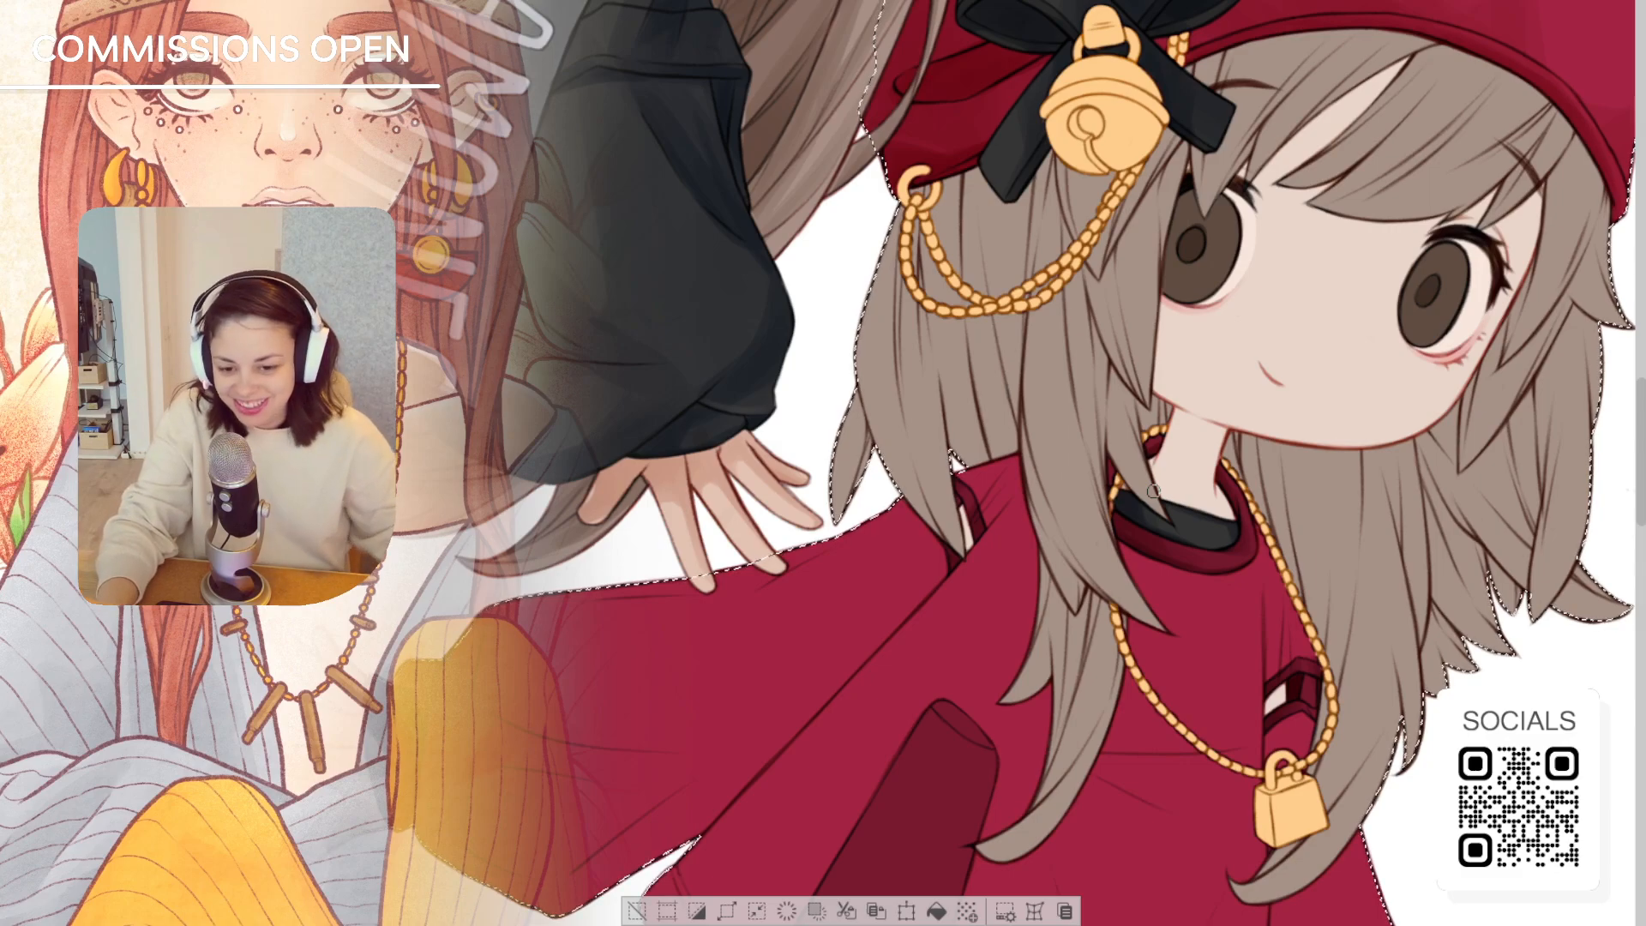
scroll(1154, 490, down, 1)
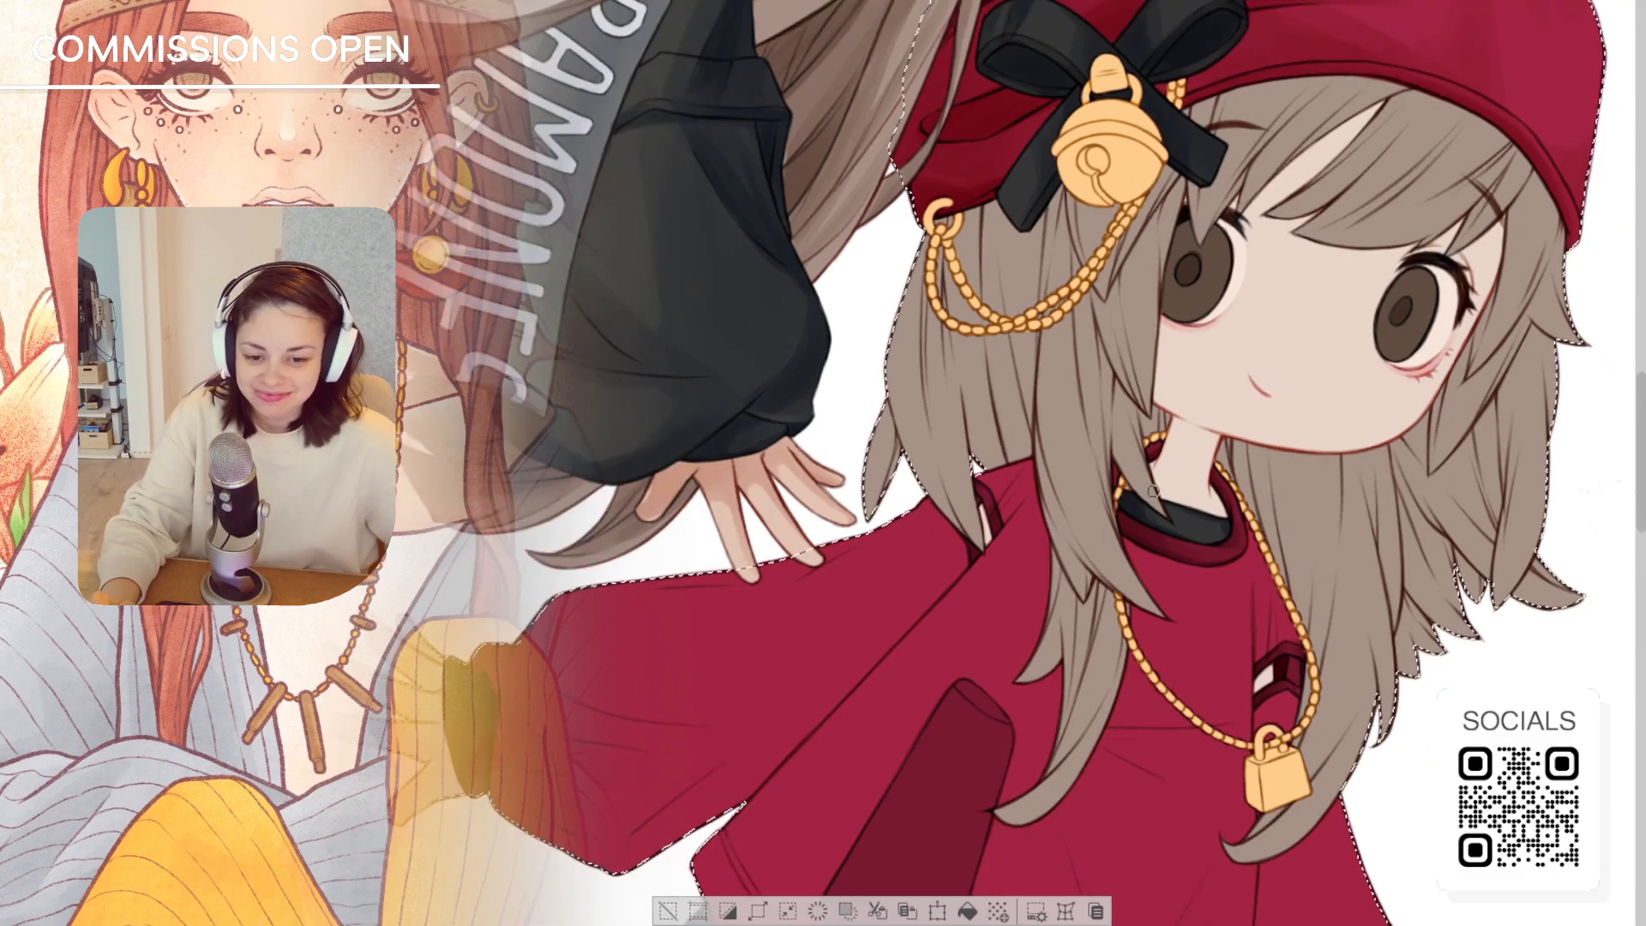
scroll(1218, 329, up, 1)
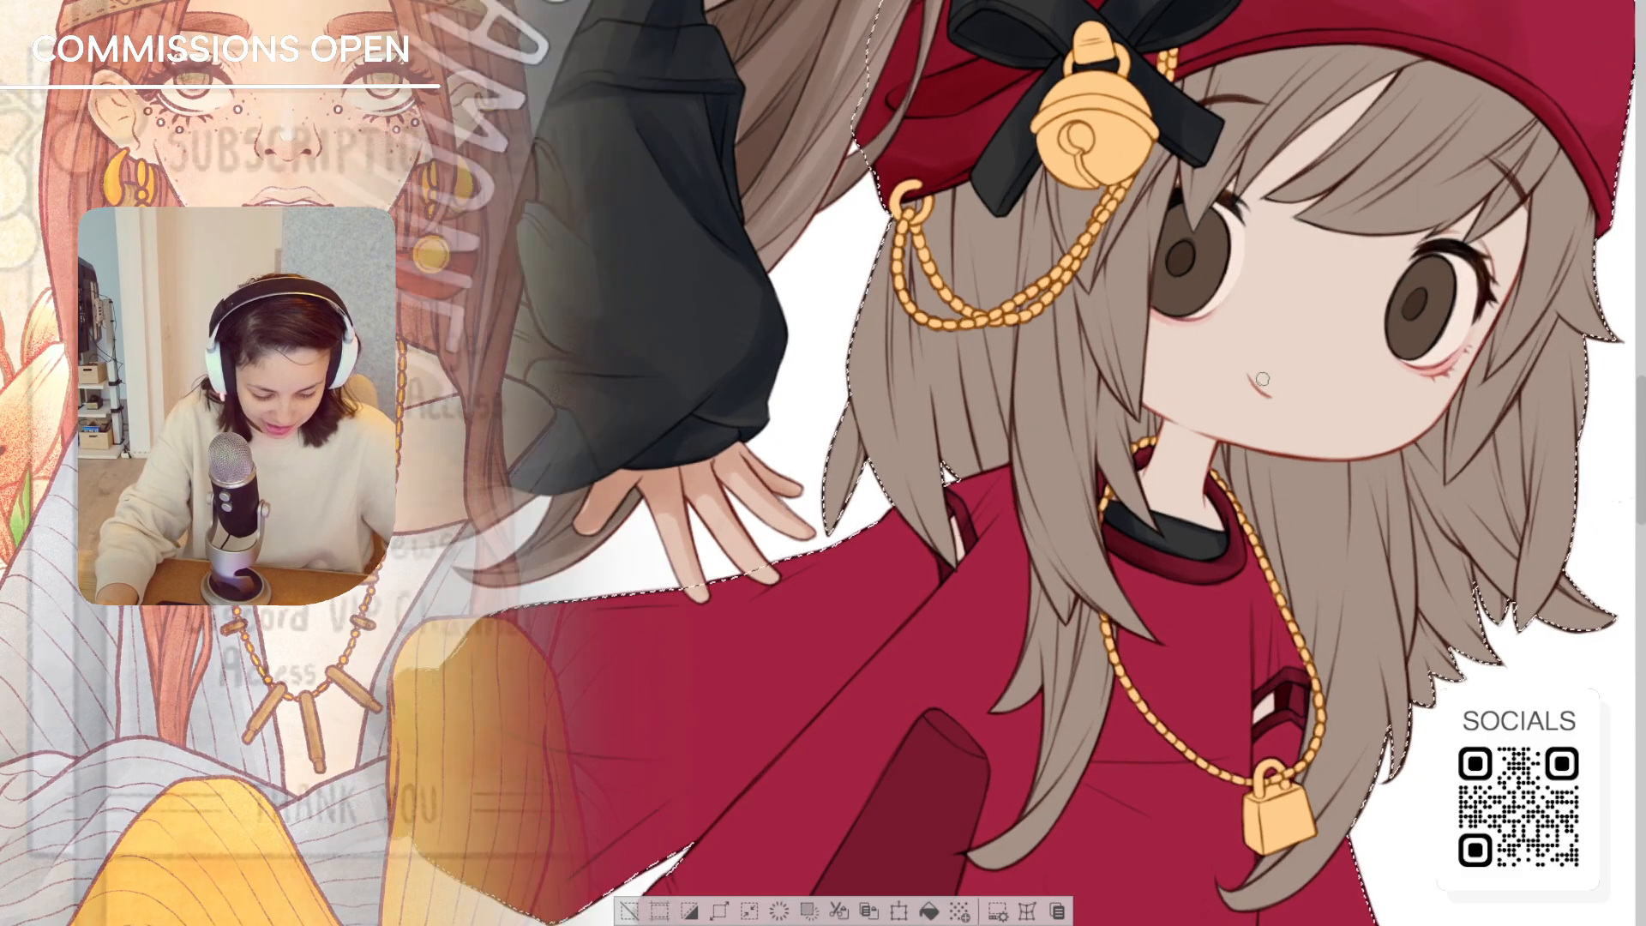
scroll(1262, 379, up, 1)
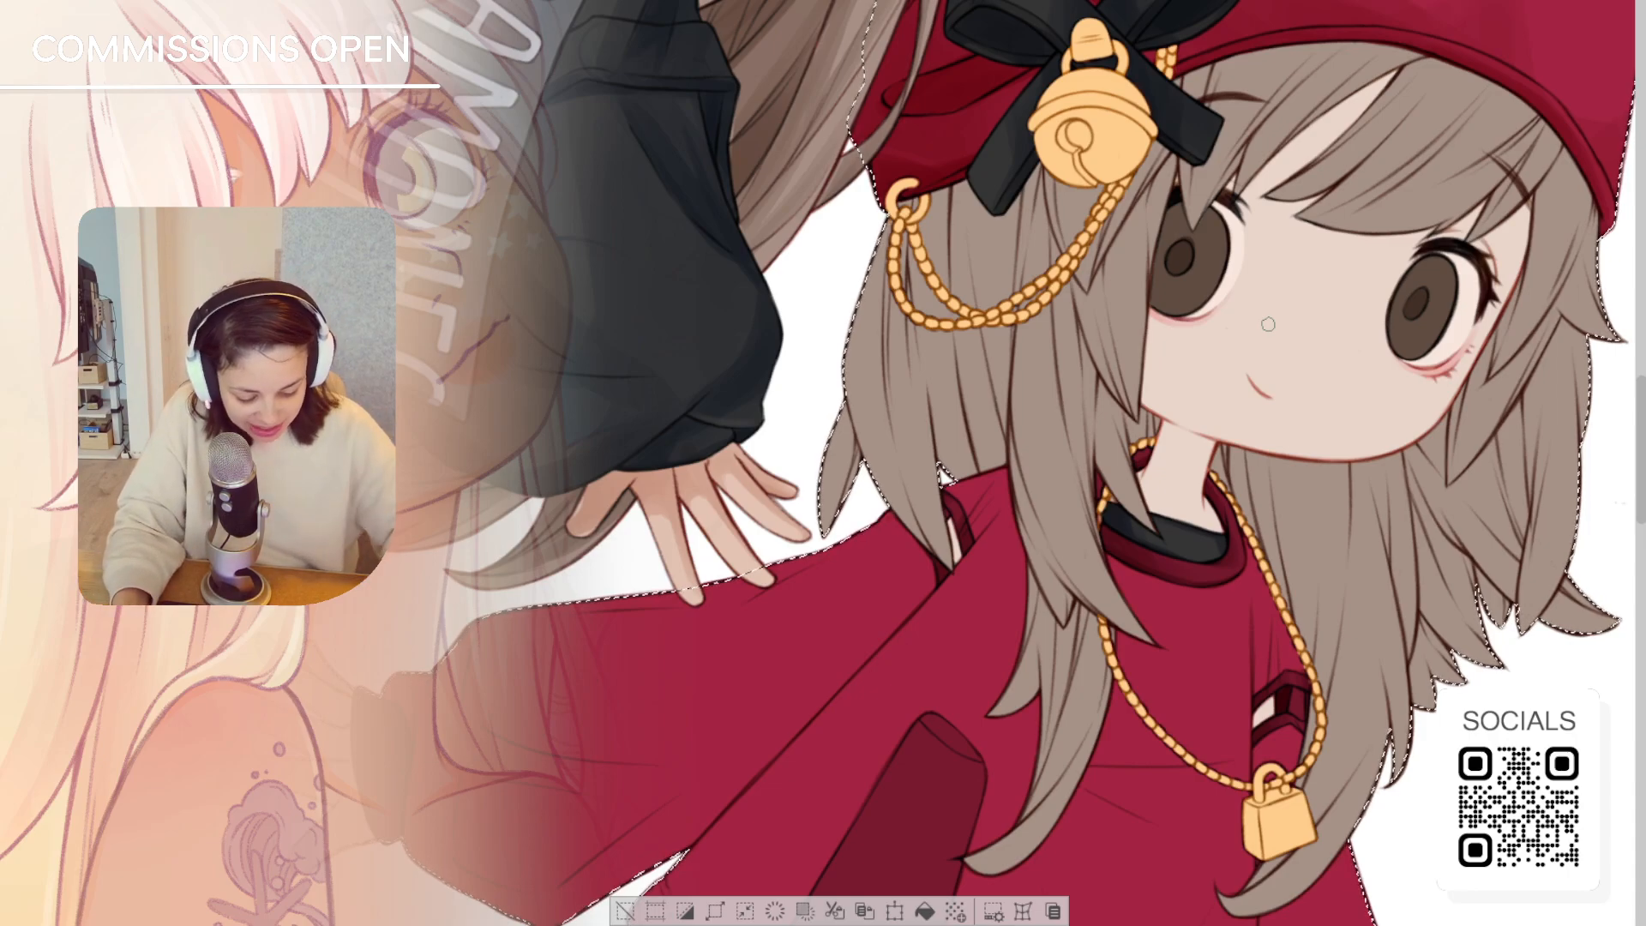
key(minus)
key(minus)
key(minus)
key(minus)
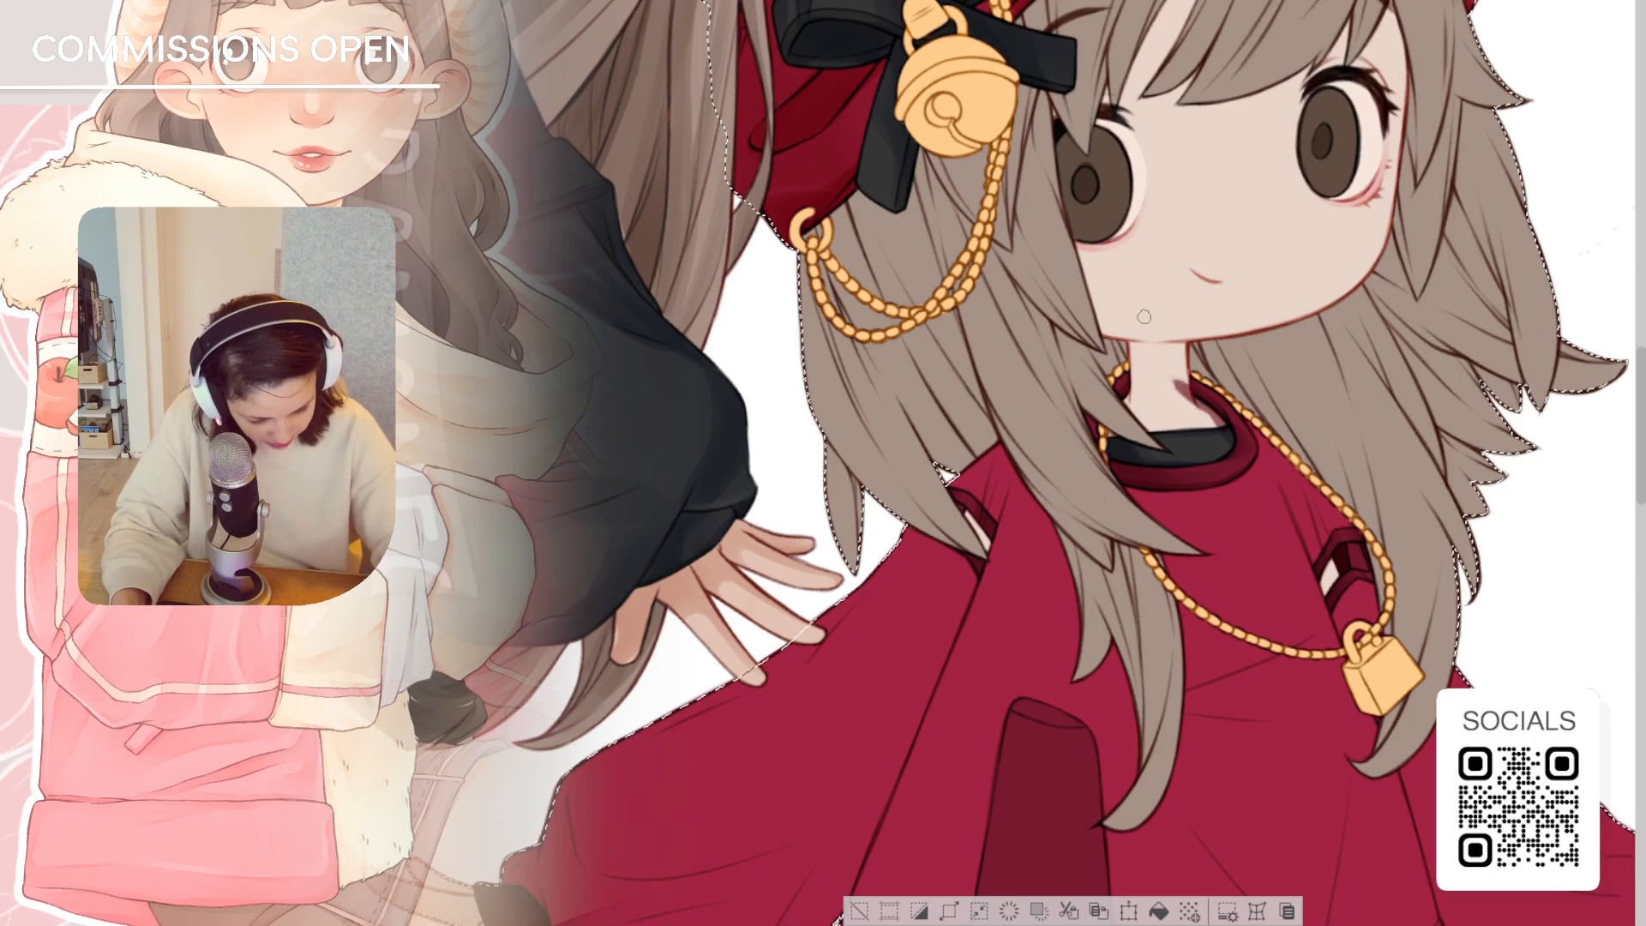
drag(1171, 377, 1185, 398)
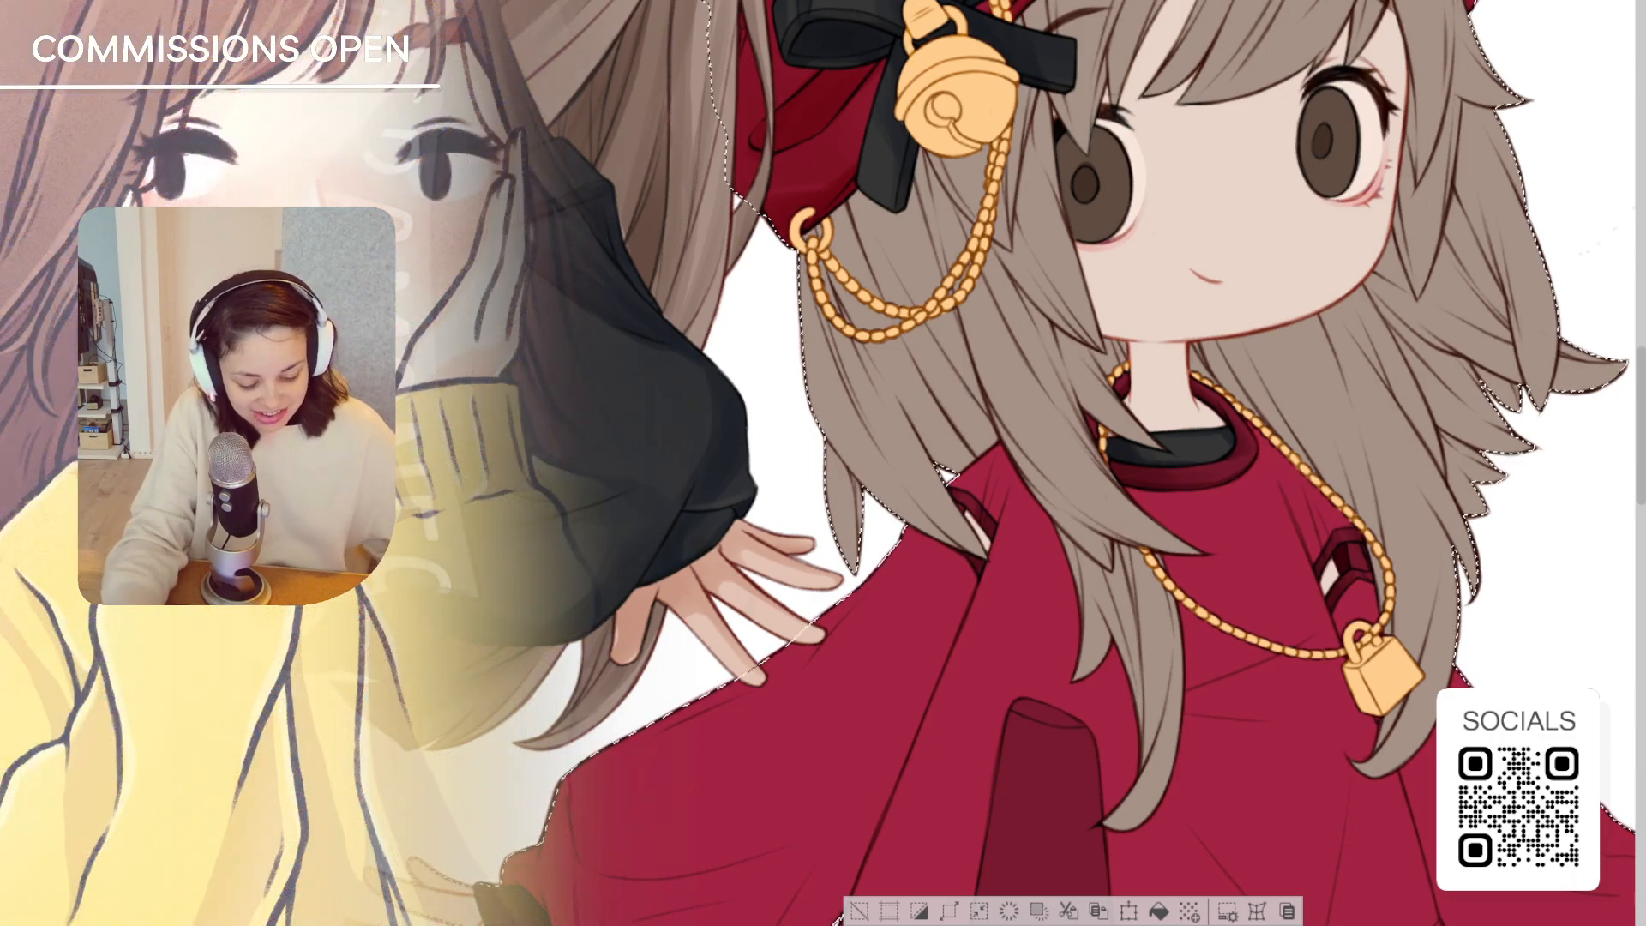
Try painting a broad shadow down the dark panel on the sweater's front with a larger brush
mouse_move(1075, 463)
mouse_down()
mouse_move(1087, 494)
mouse_move(1177, 550)
mouse_move(1154, 448)
mouse_move(1147, 492)
mouse_move(1151, 479)
mouse_up()
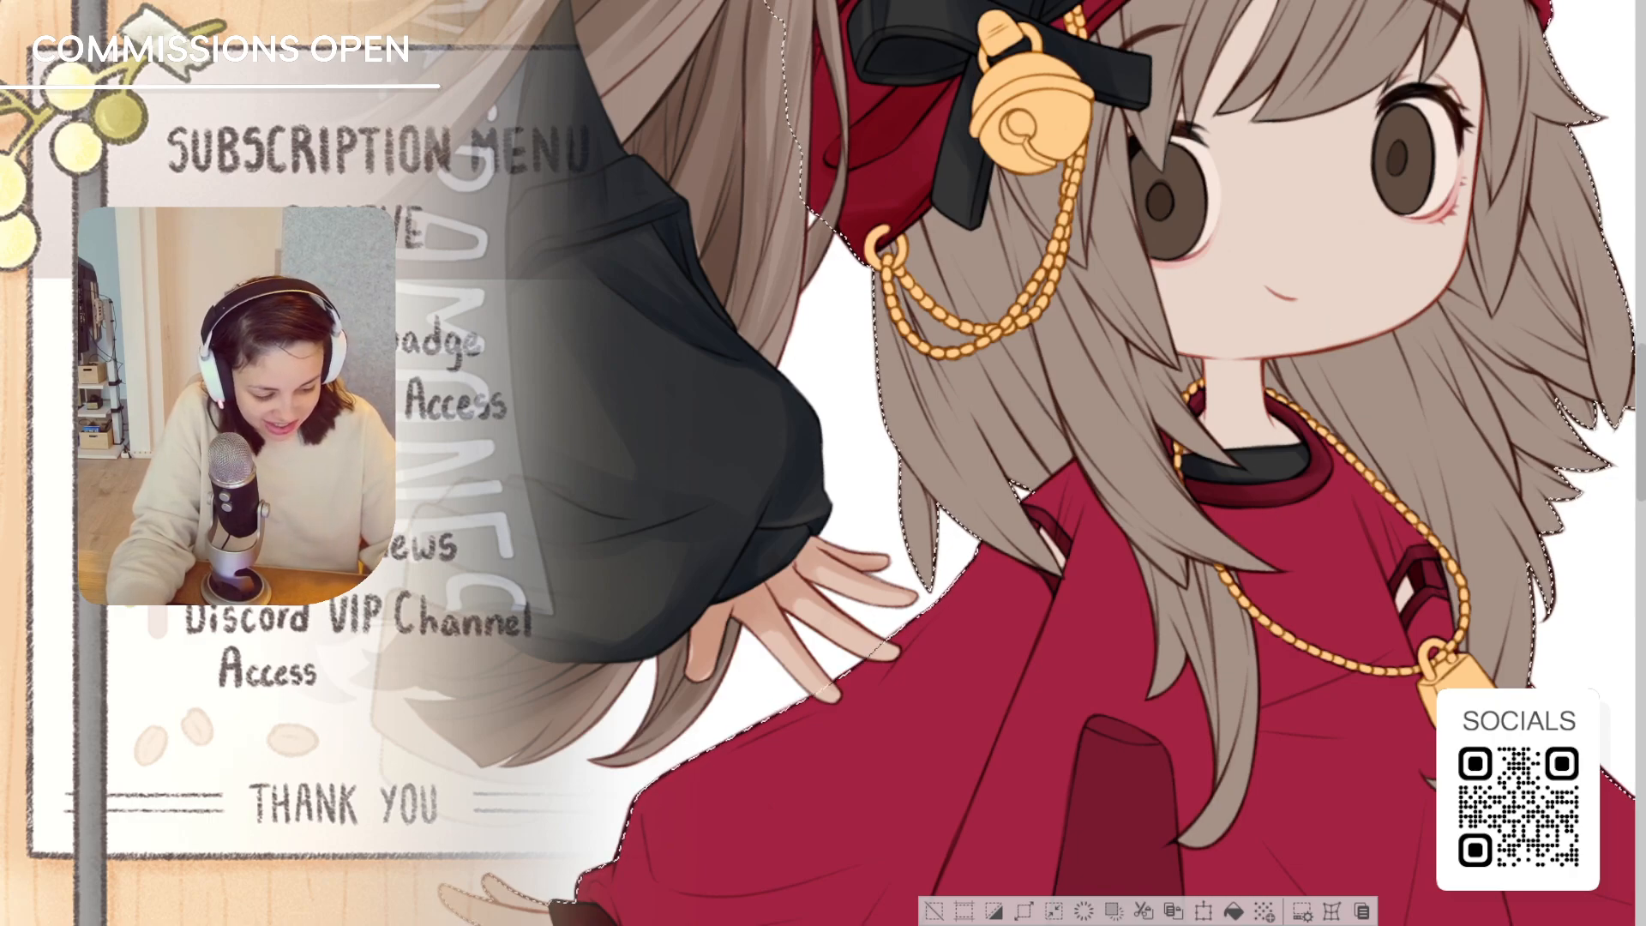
drag(1114, 514, 1082, 425)
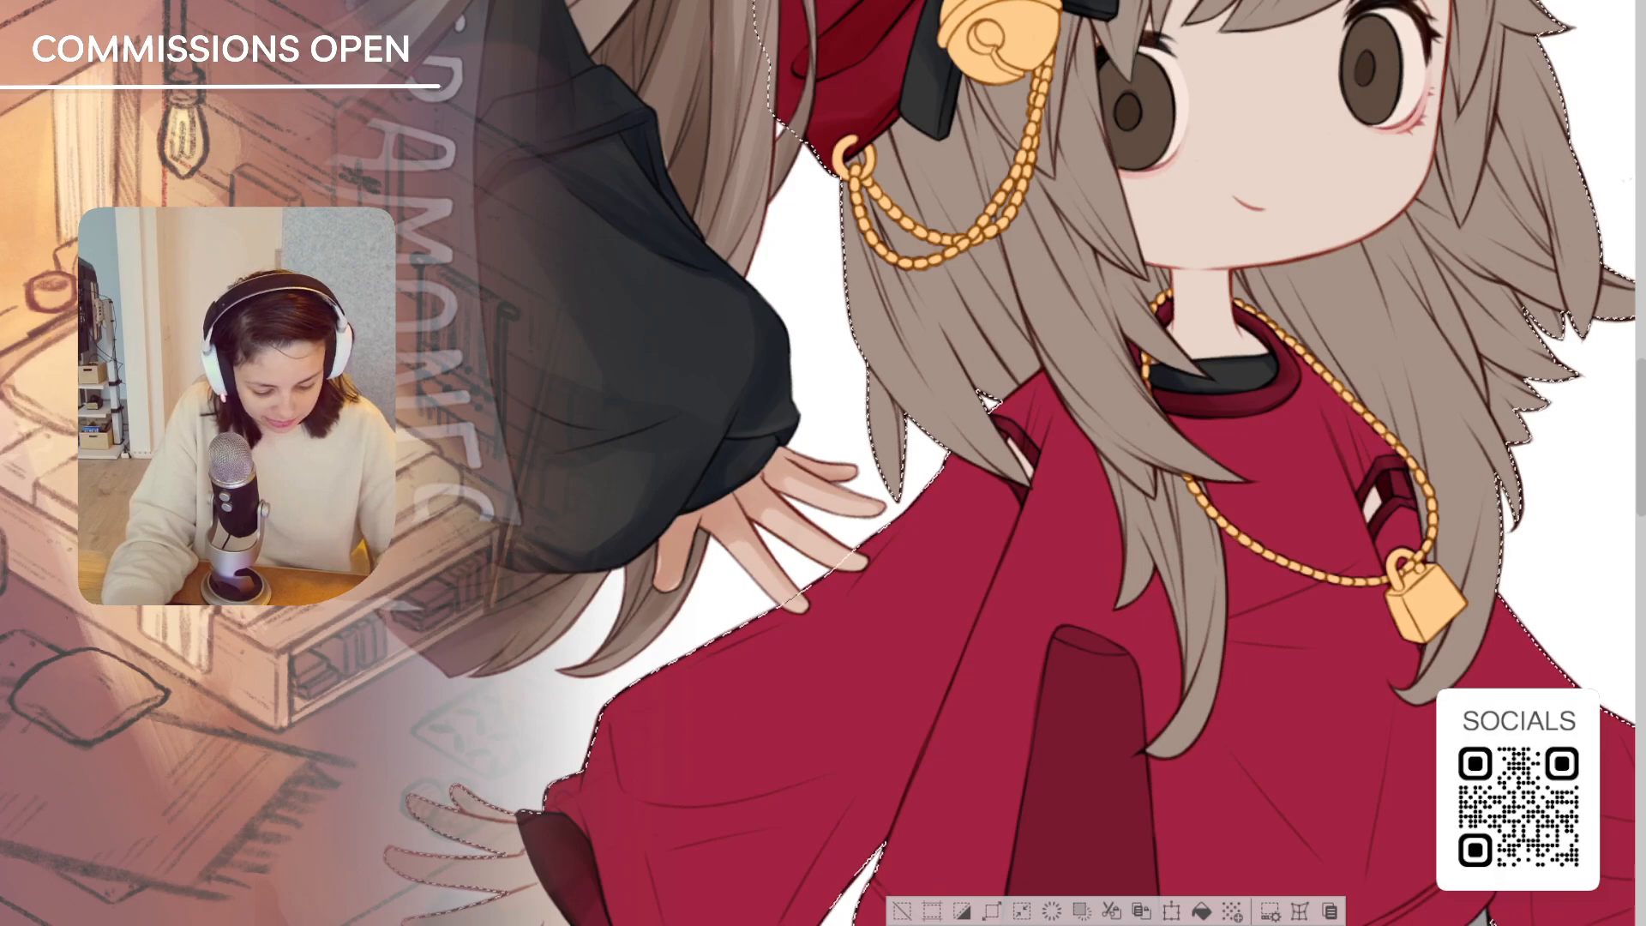
drag(1071, 634, 1063, 384)
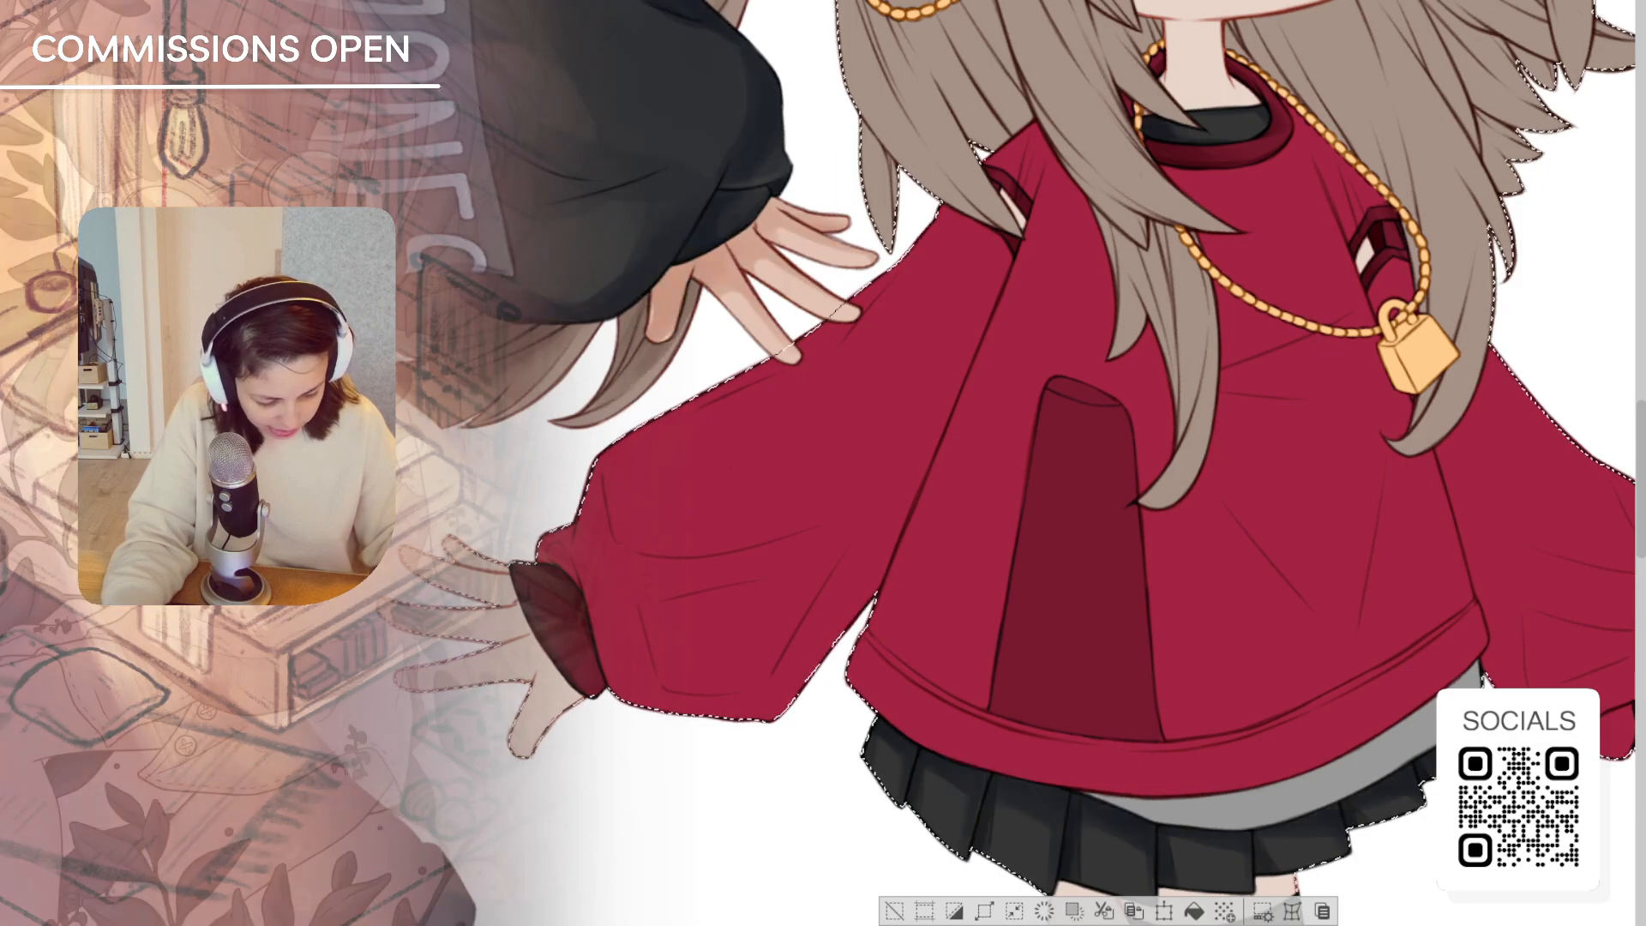
drag(1191, 387, 975, 256)
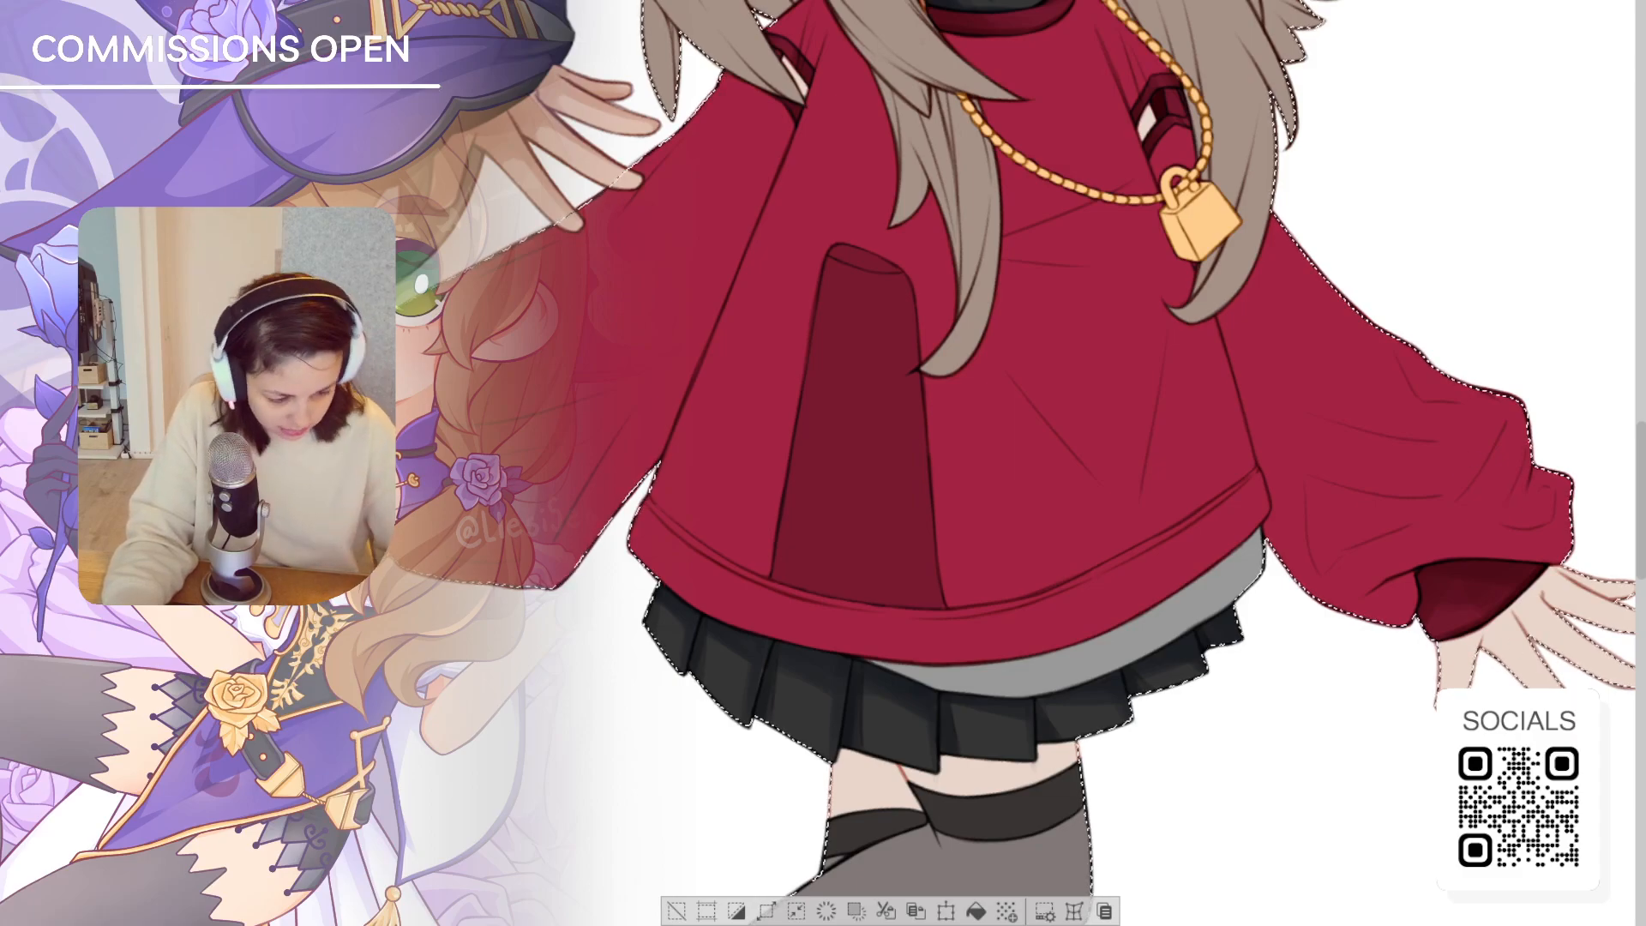
drag(686, 634, 1105, 828)
drag(728, 651, 890, 543)
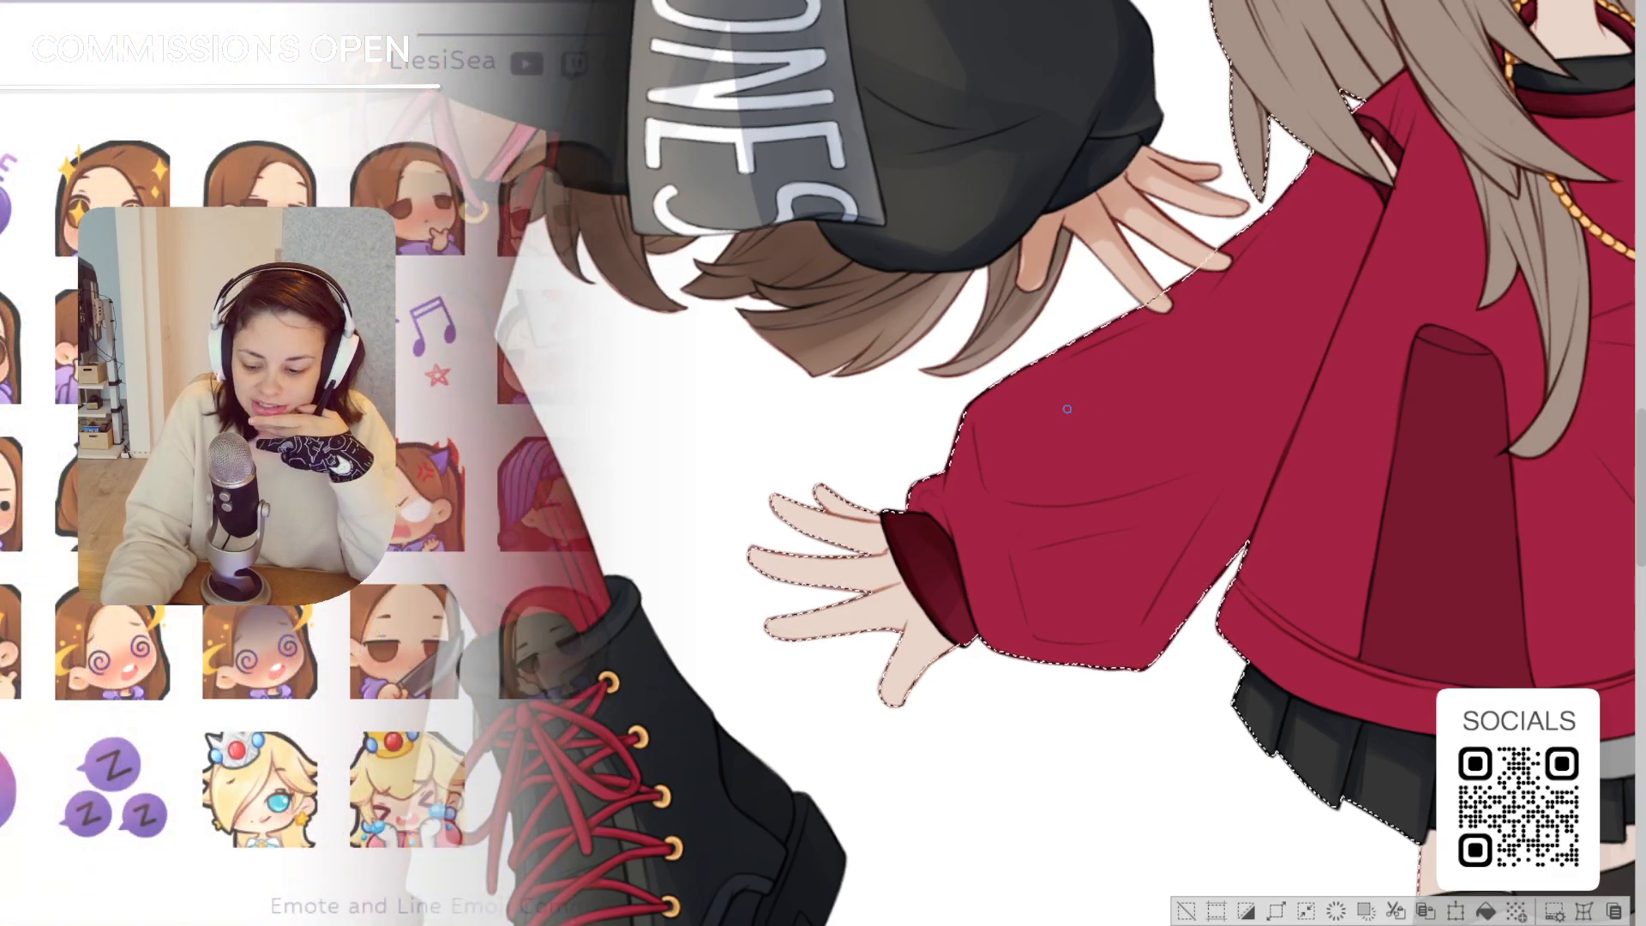
mouse_move(1114, 480)
mouse_down()
mouse_move(920, 578)
mouse_move(895, 487)
mouse_move(991, 470)
mouse_move(958, 470)
mouse_move(982, 470)
mouse_move(806, 581)
mouse_move(796, 451)
mouse_move(778, 462)
mouse_up()
key(])
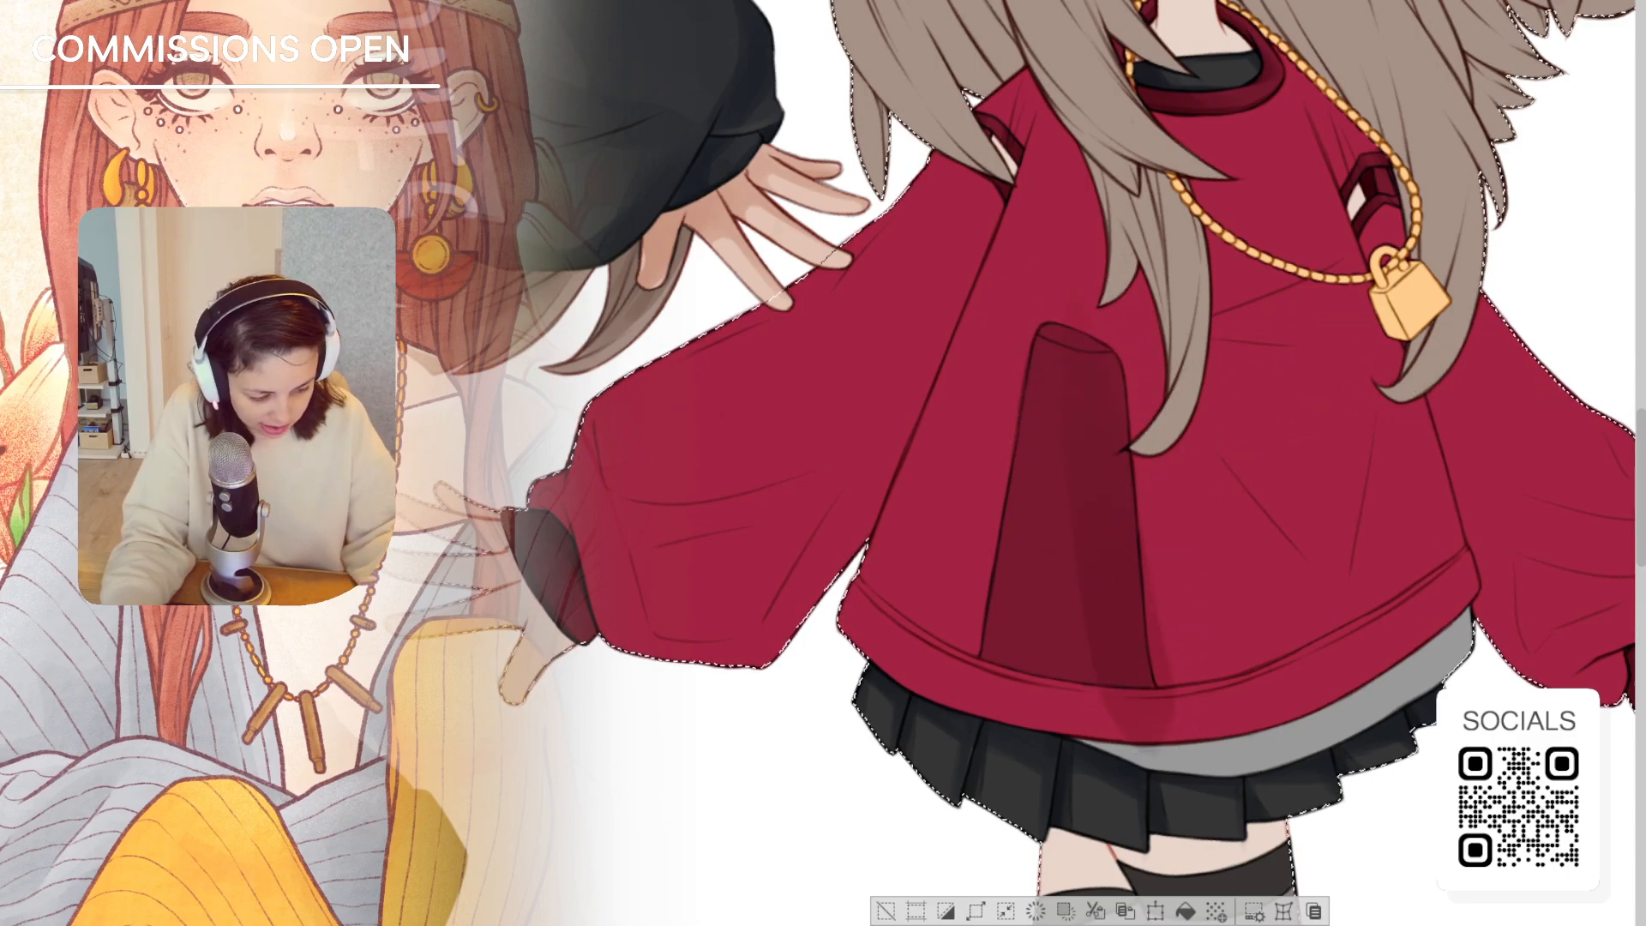
key(ctrl+minus)
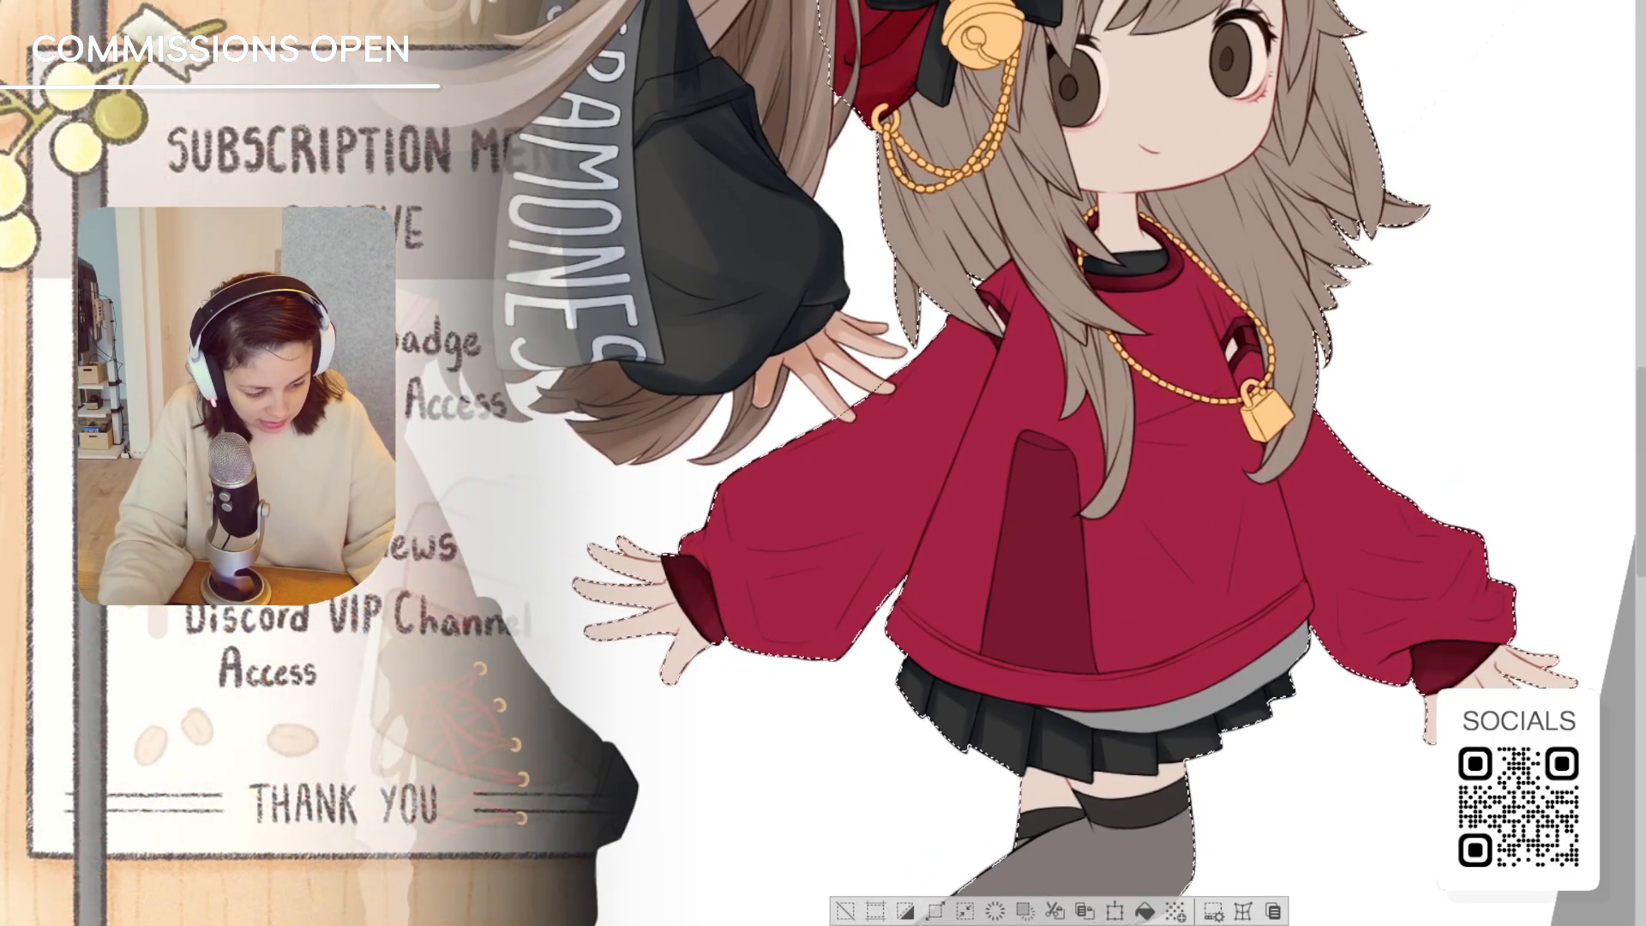
Mirror the canvas view and paint a broad vertical shadow over the sweater's dark front panel and the red fabric beside it
key(minus)
drag(1029, 463, 1117, 523)
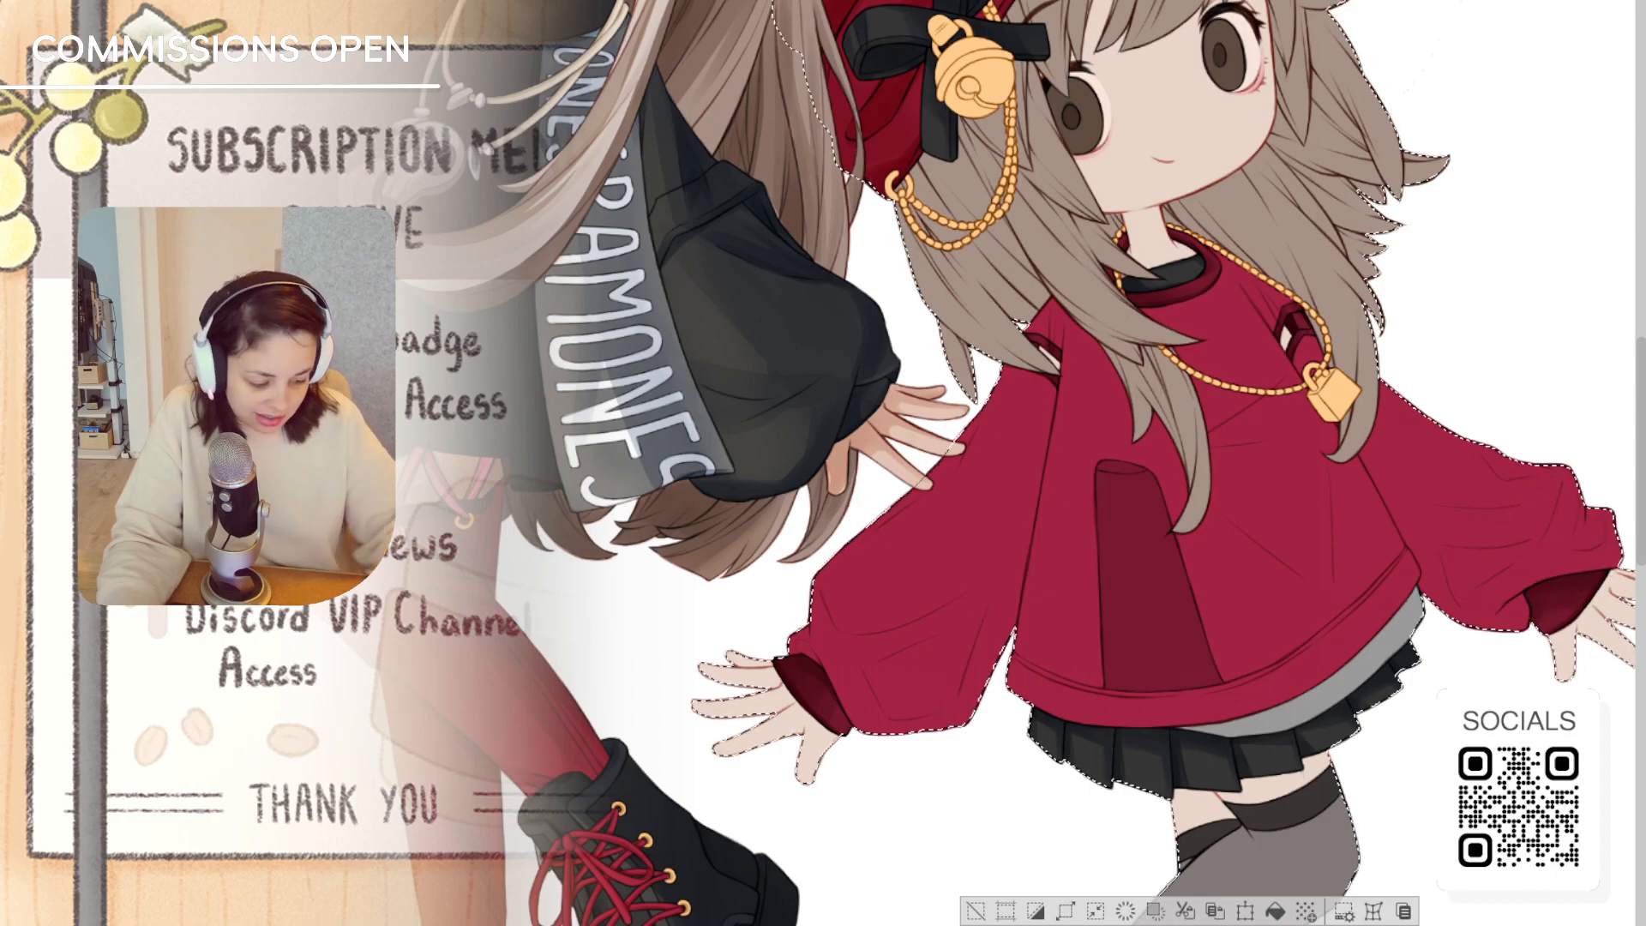
key(h)
drag(1028, 429, 1170, 368)
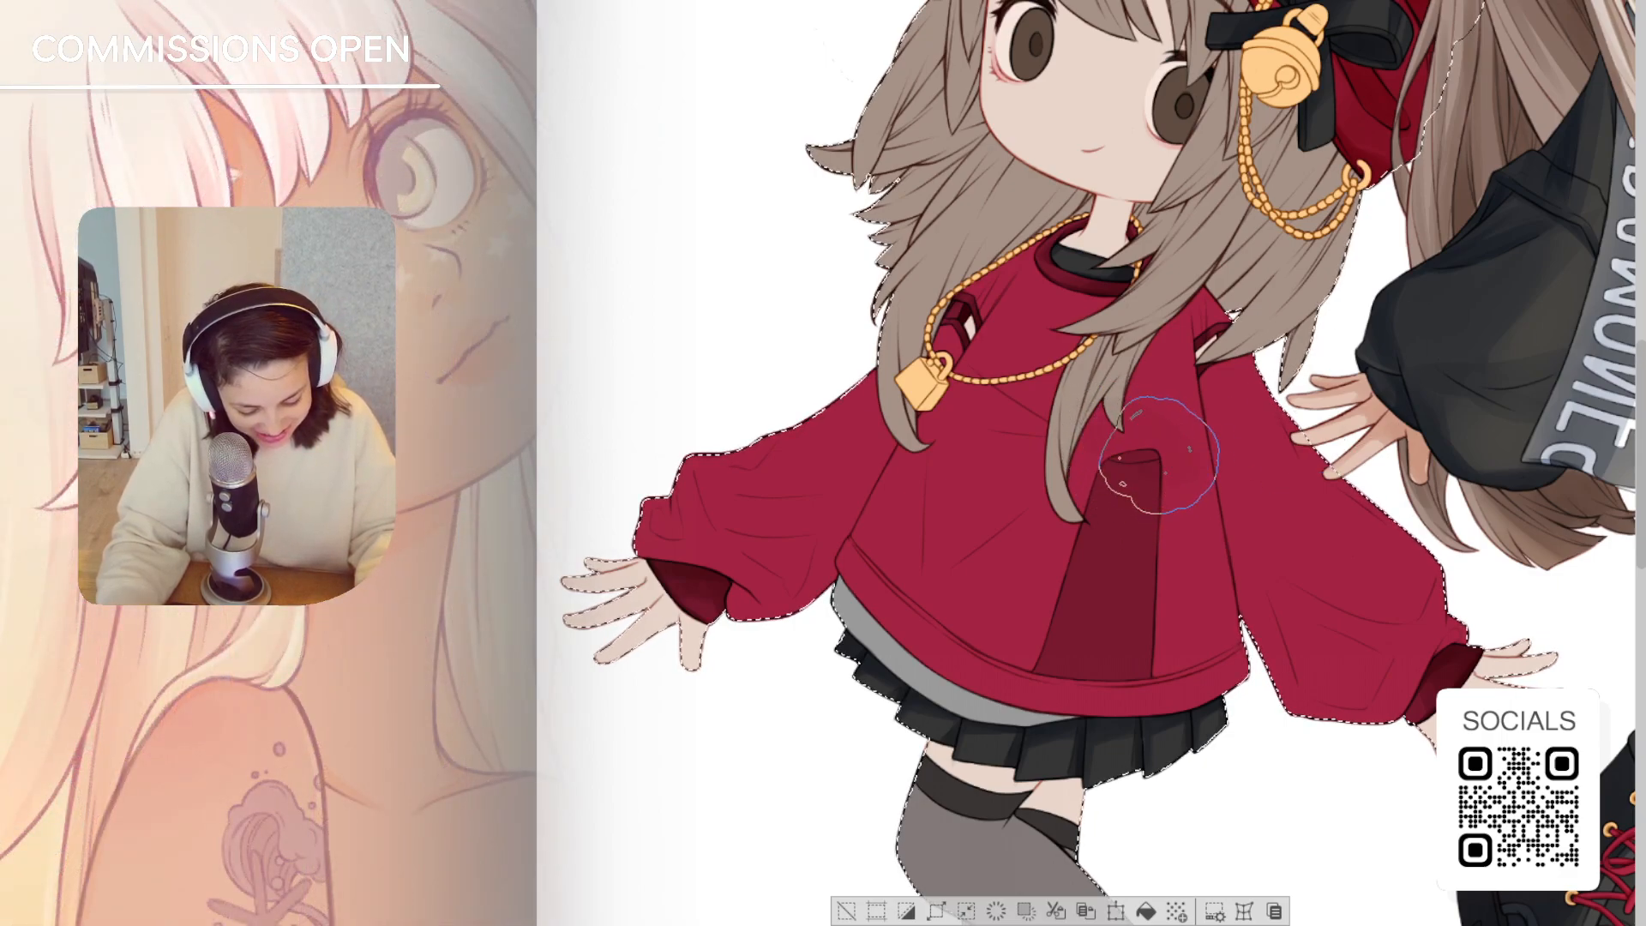
drag(1149, 492, 1149, 673)
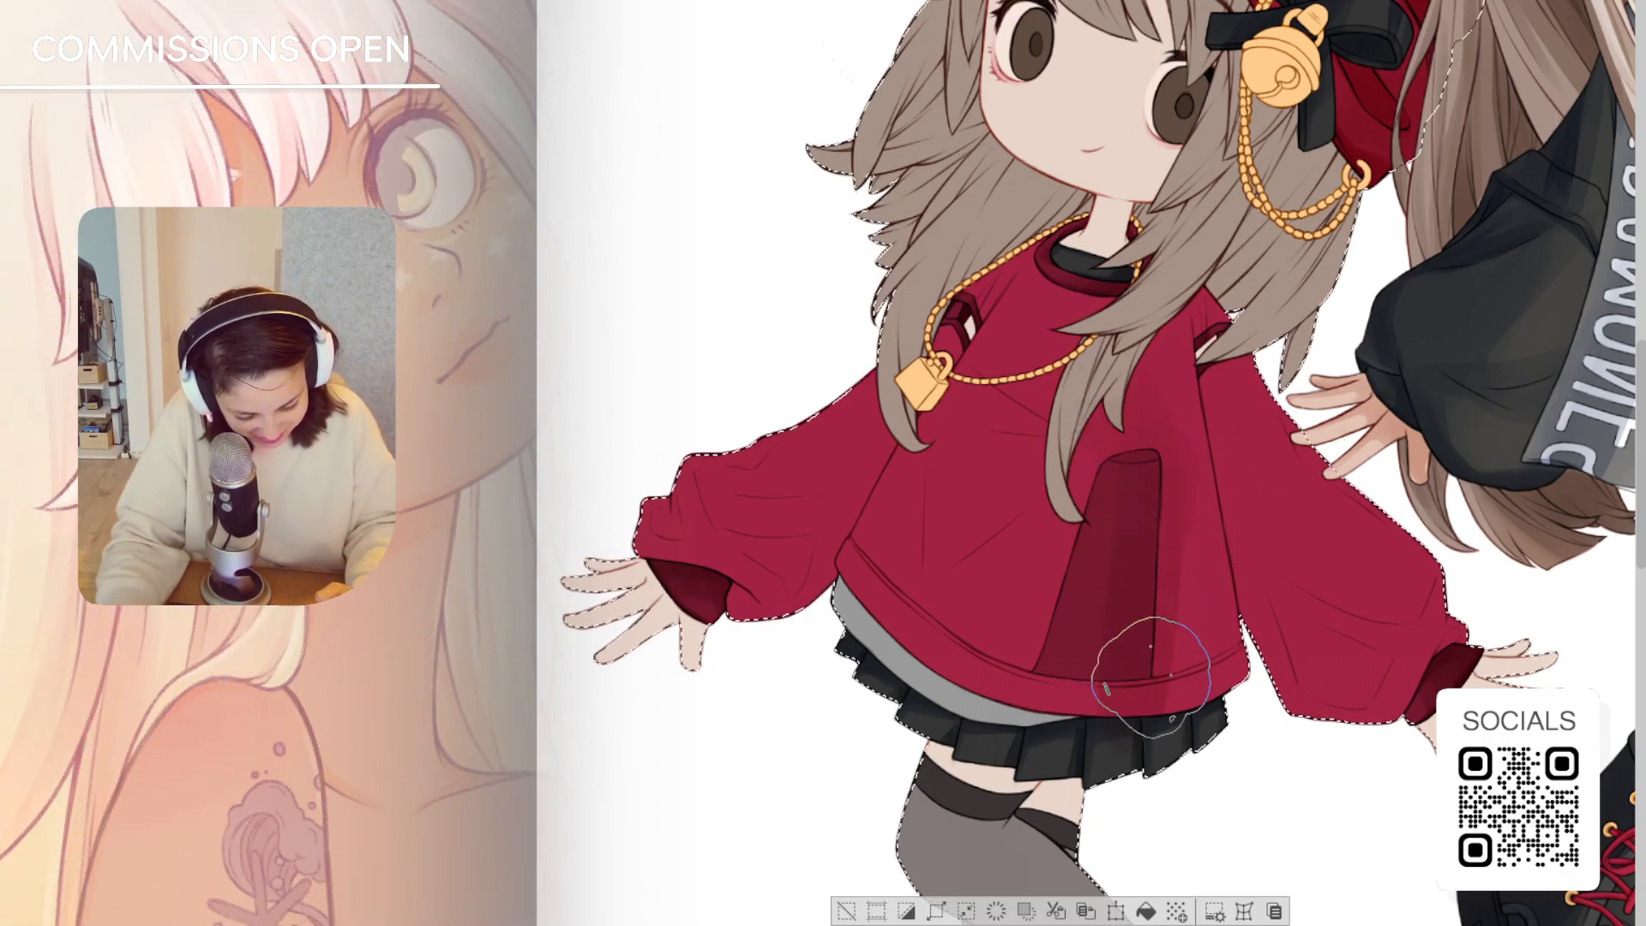
key(ctrl+z)
drag(1146, 461, 1144, 704)
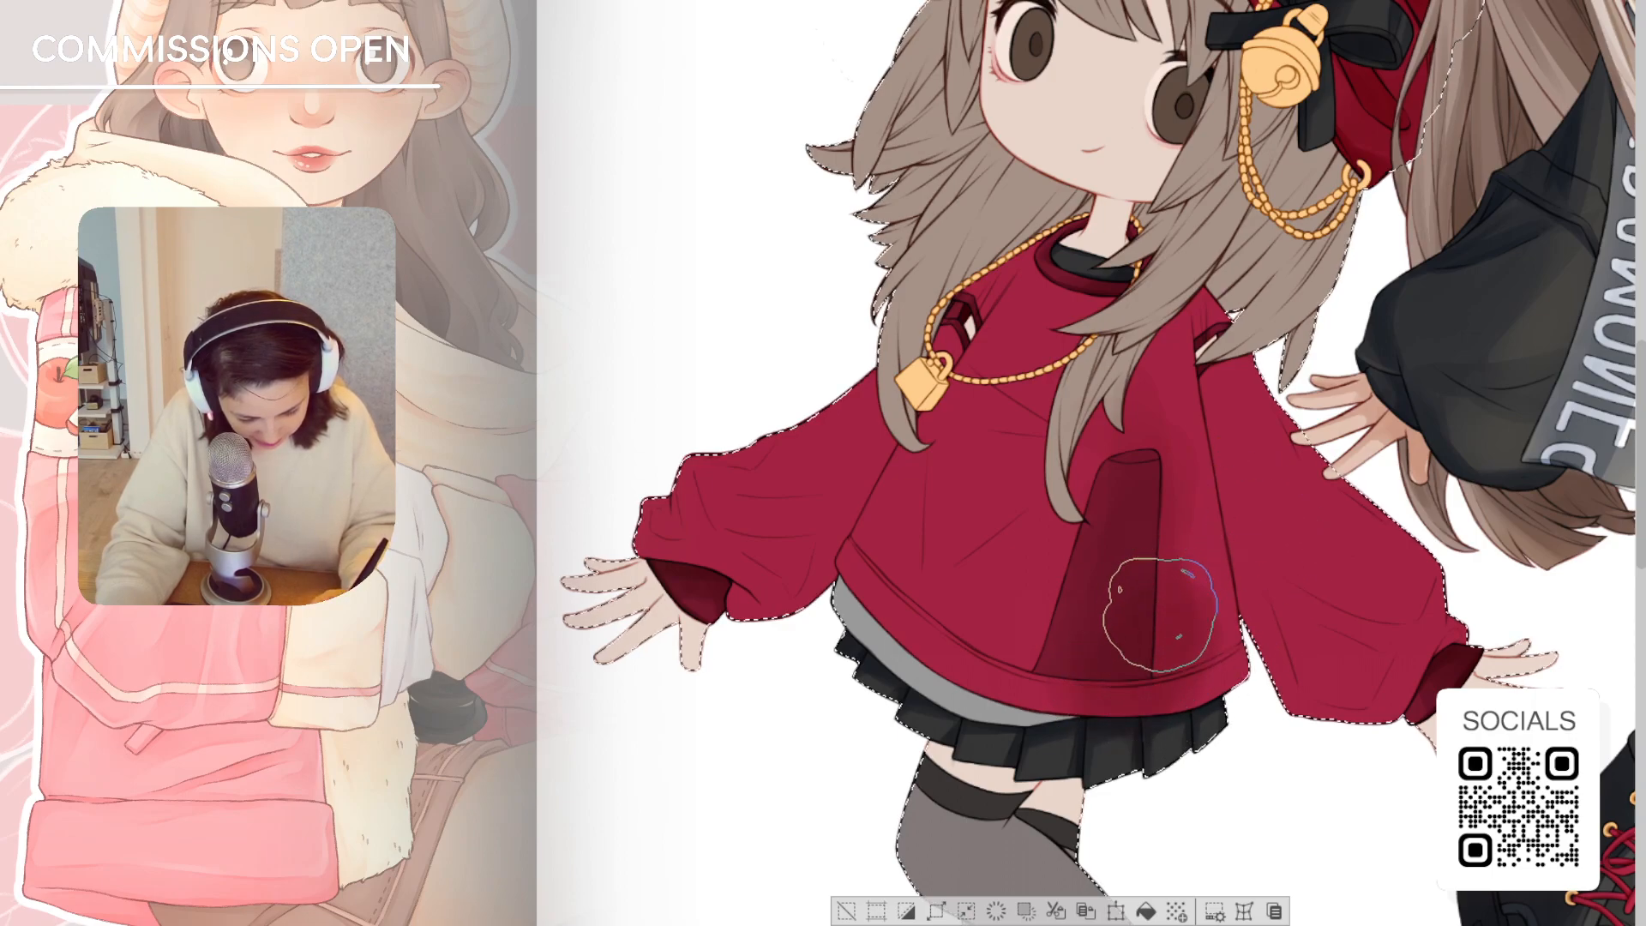
mouse_move(1160, 615)
mouse_down()
mouse_move(1170, 567)
mouse_move(1179, 585)
mouse_move(1170, 477)
mouse_move(1166, 607)
mouse_move(1171, 550)
mouse_up()
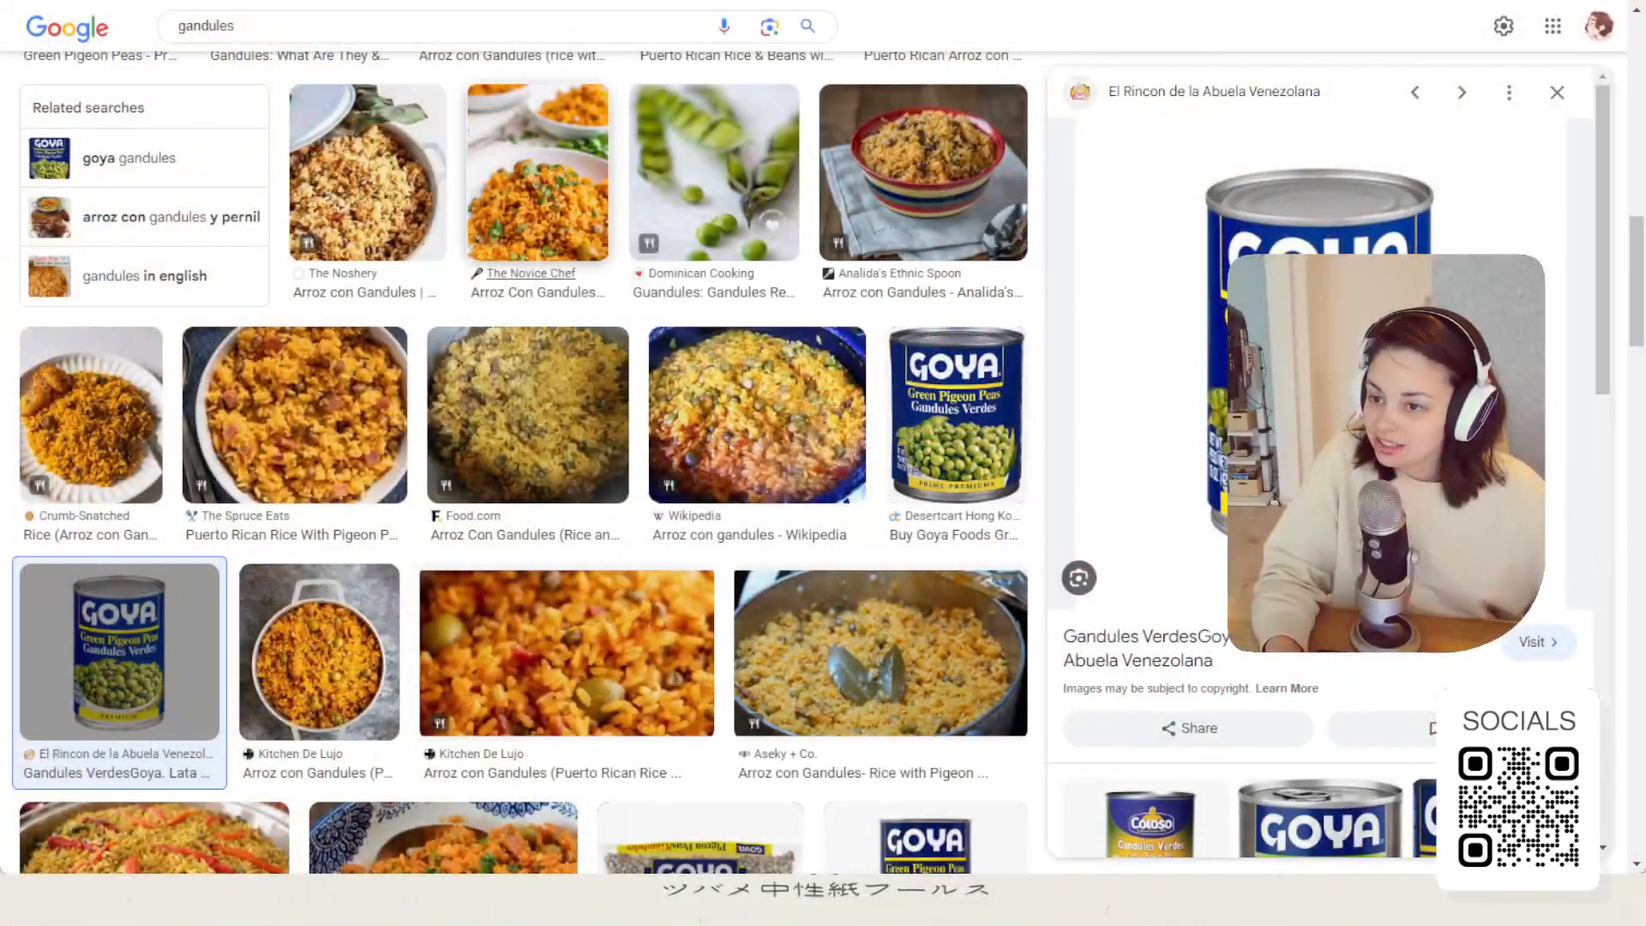
Browse the gandules image results and preview the arroz con gandules dishes from My Love For Cooking and The Novice Chef
scroll(514, 480, up, 10)
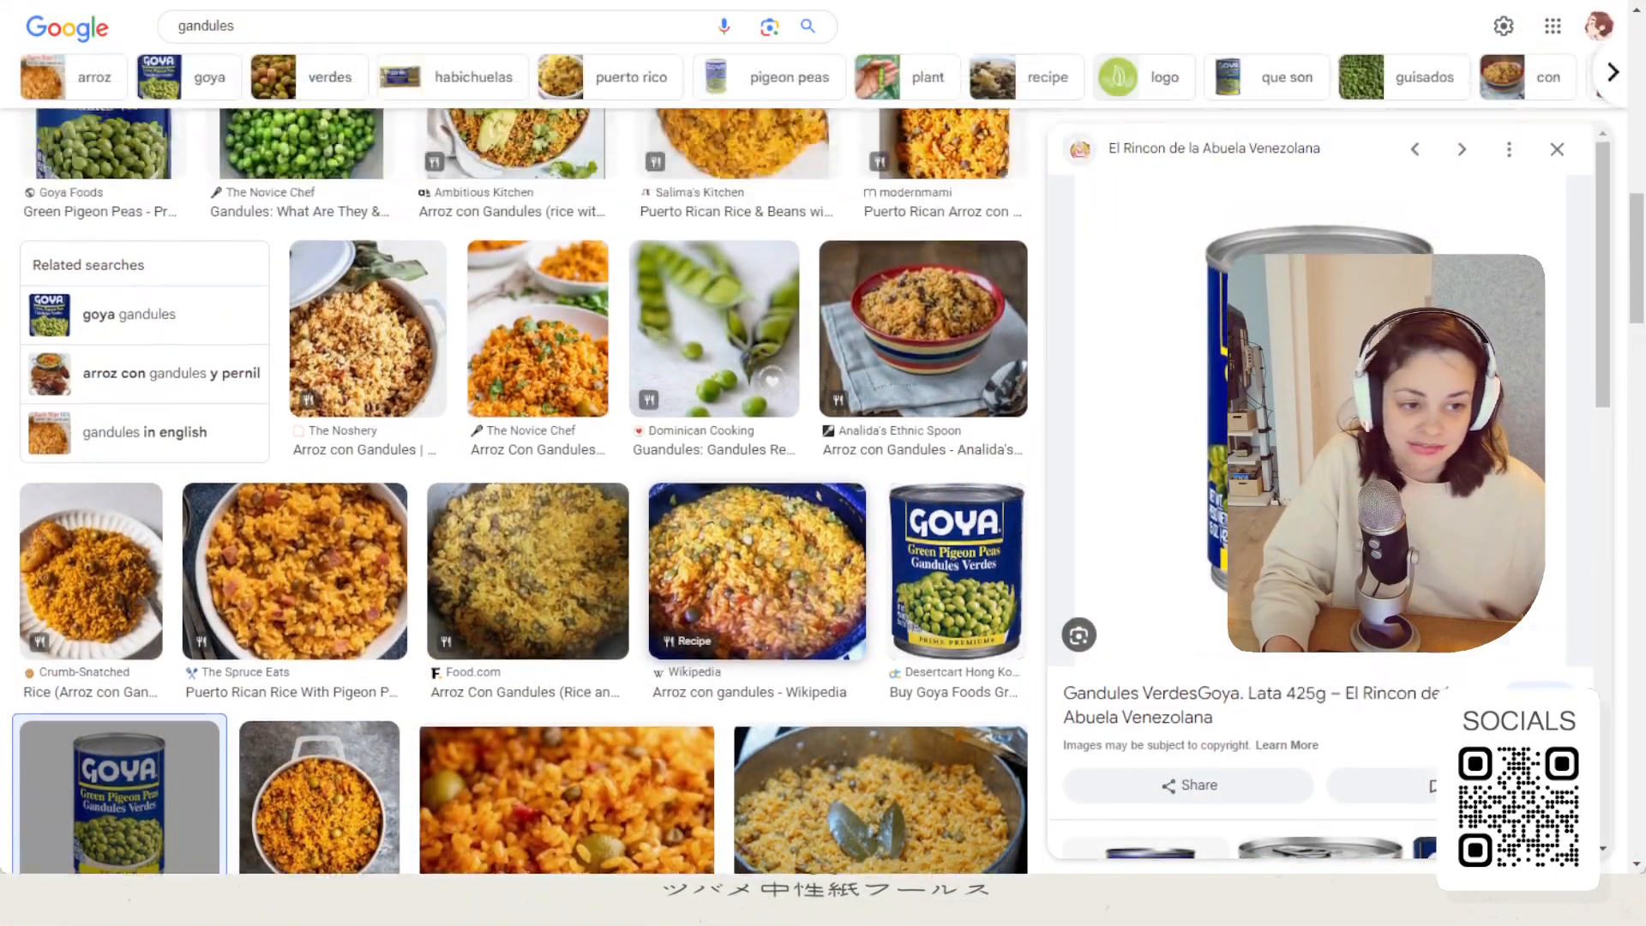
scroll(515, 480, up, 6)
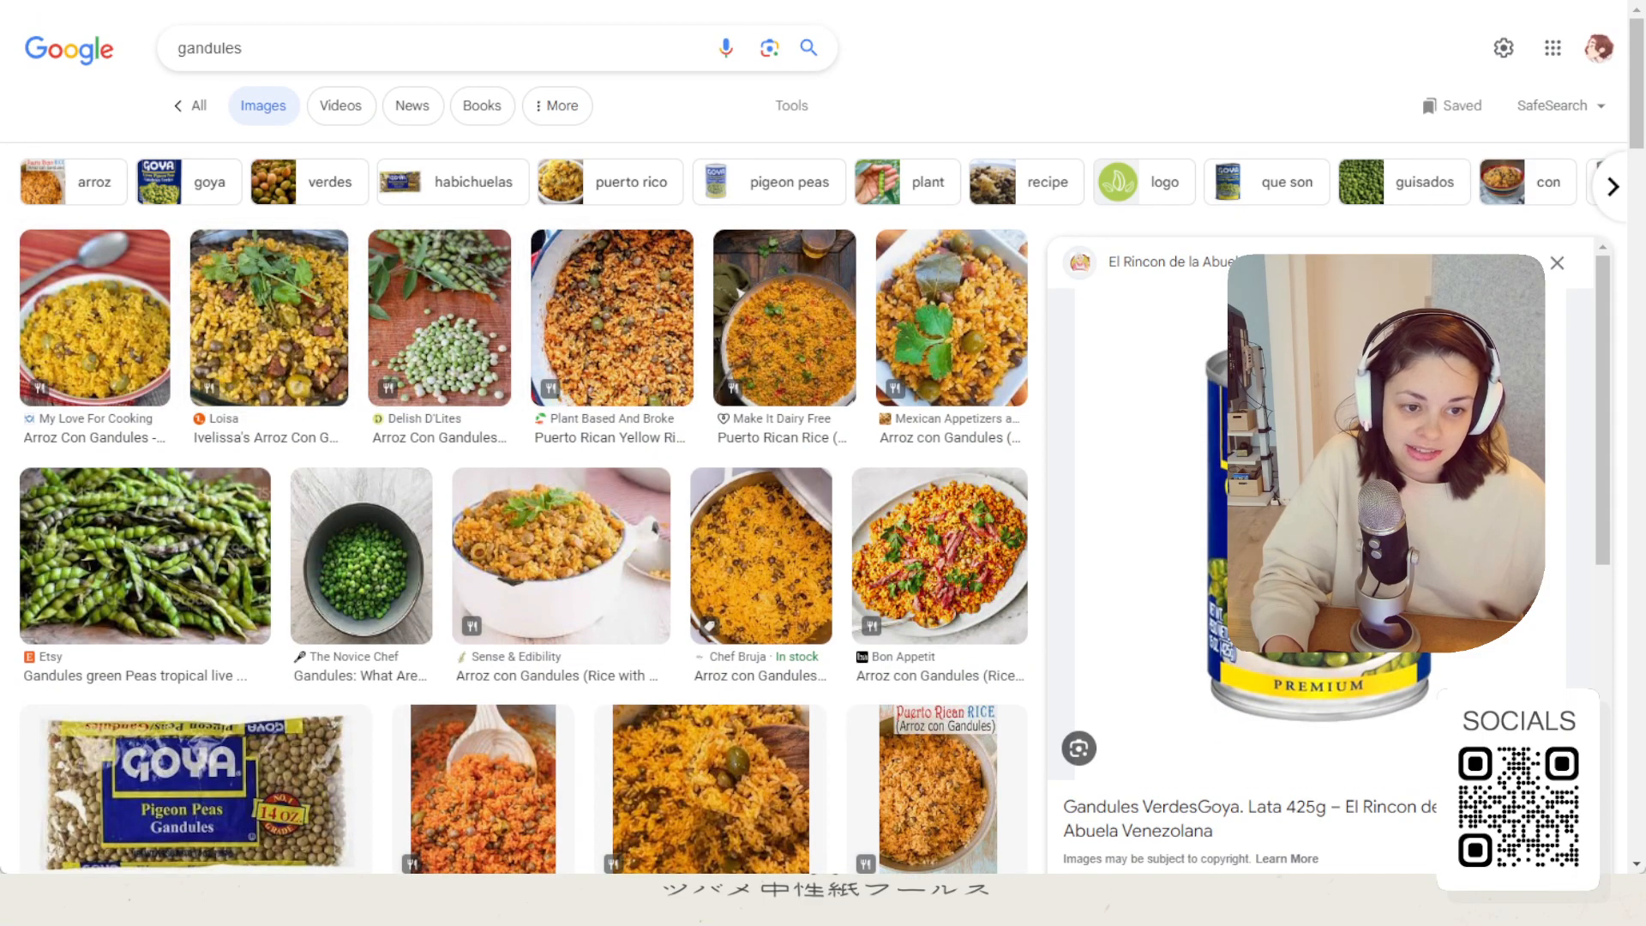
click(95, 318)
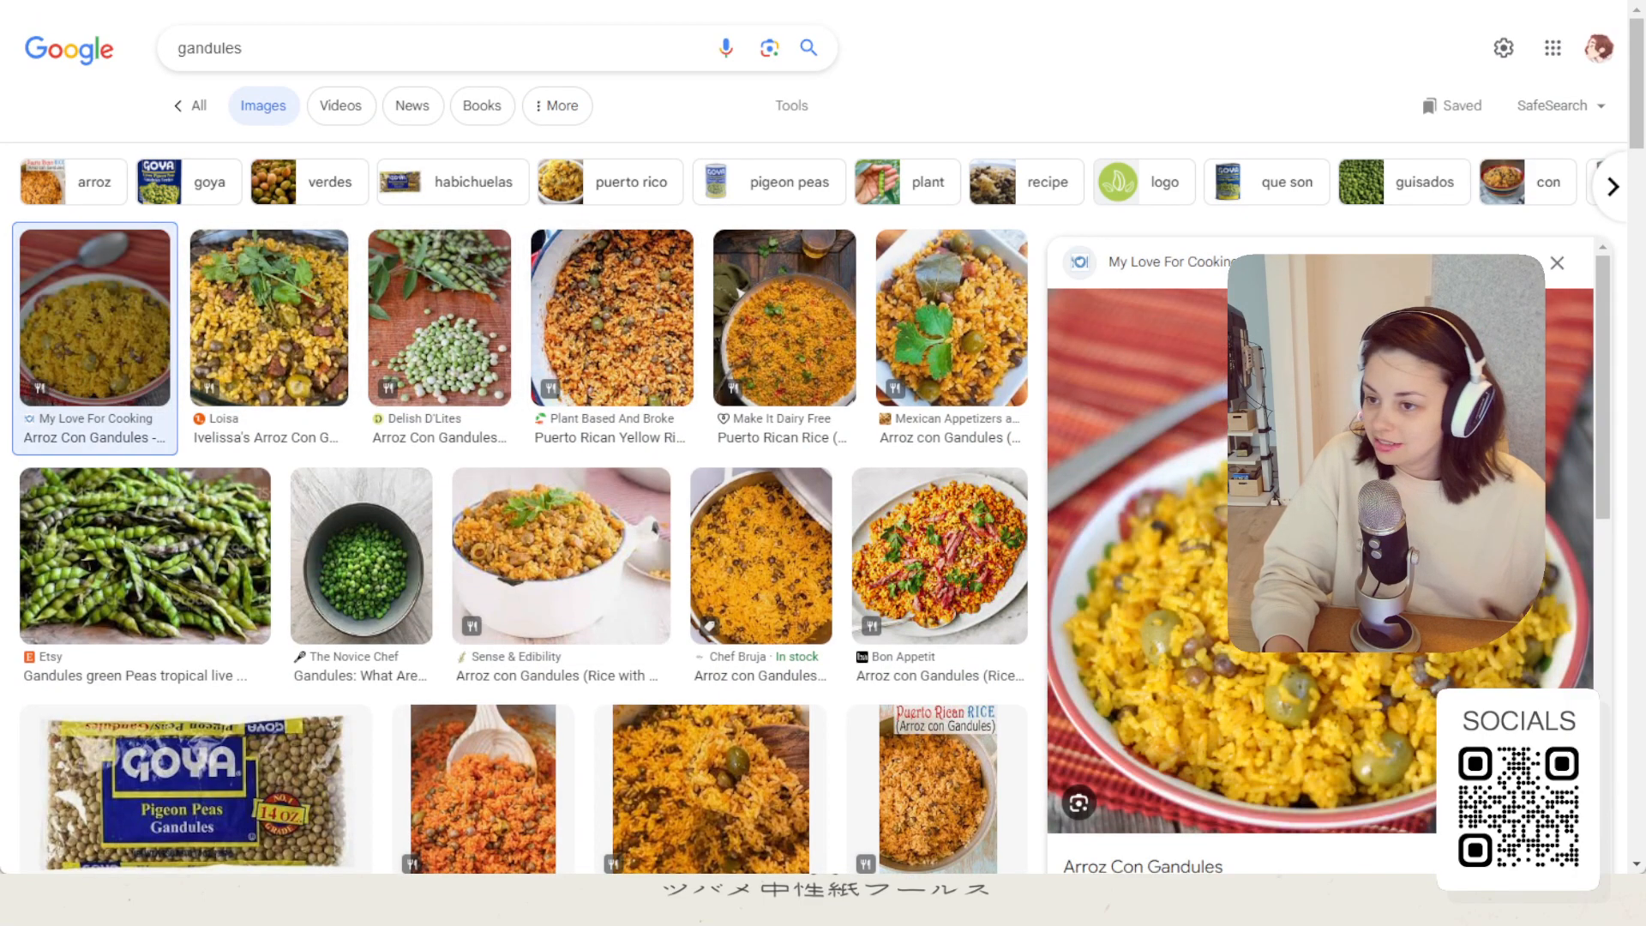
scroll(761, 411, down, 2)
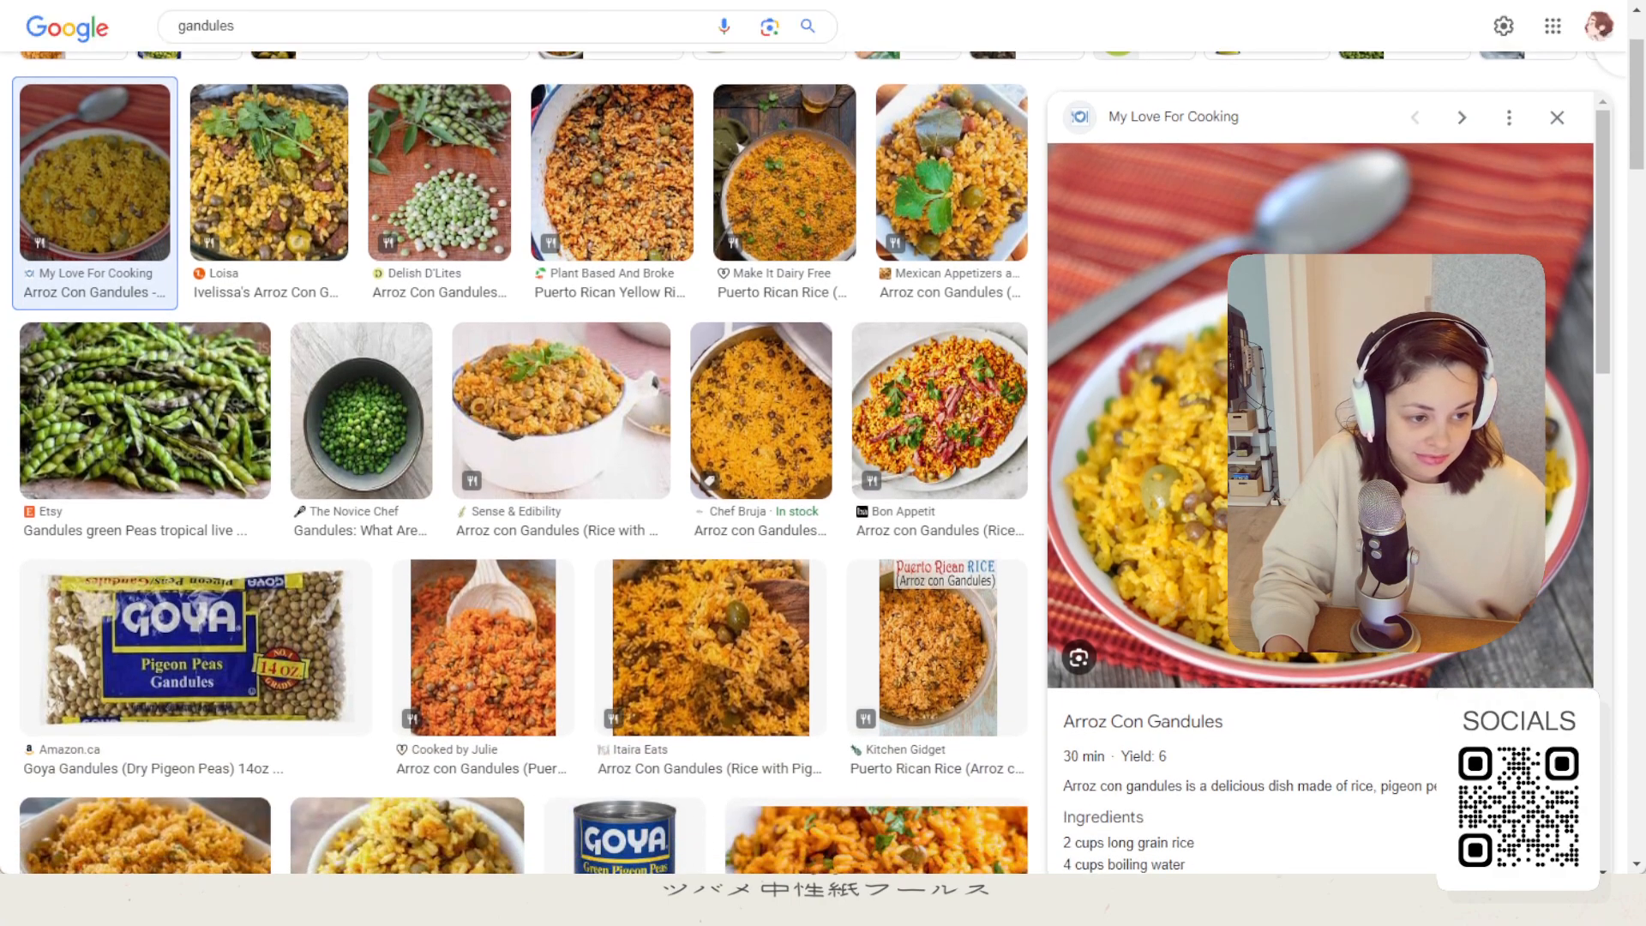
scroll(739, 148, down, 3)
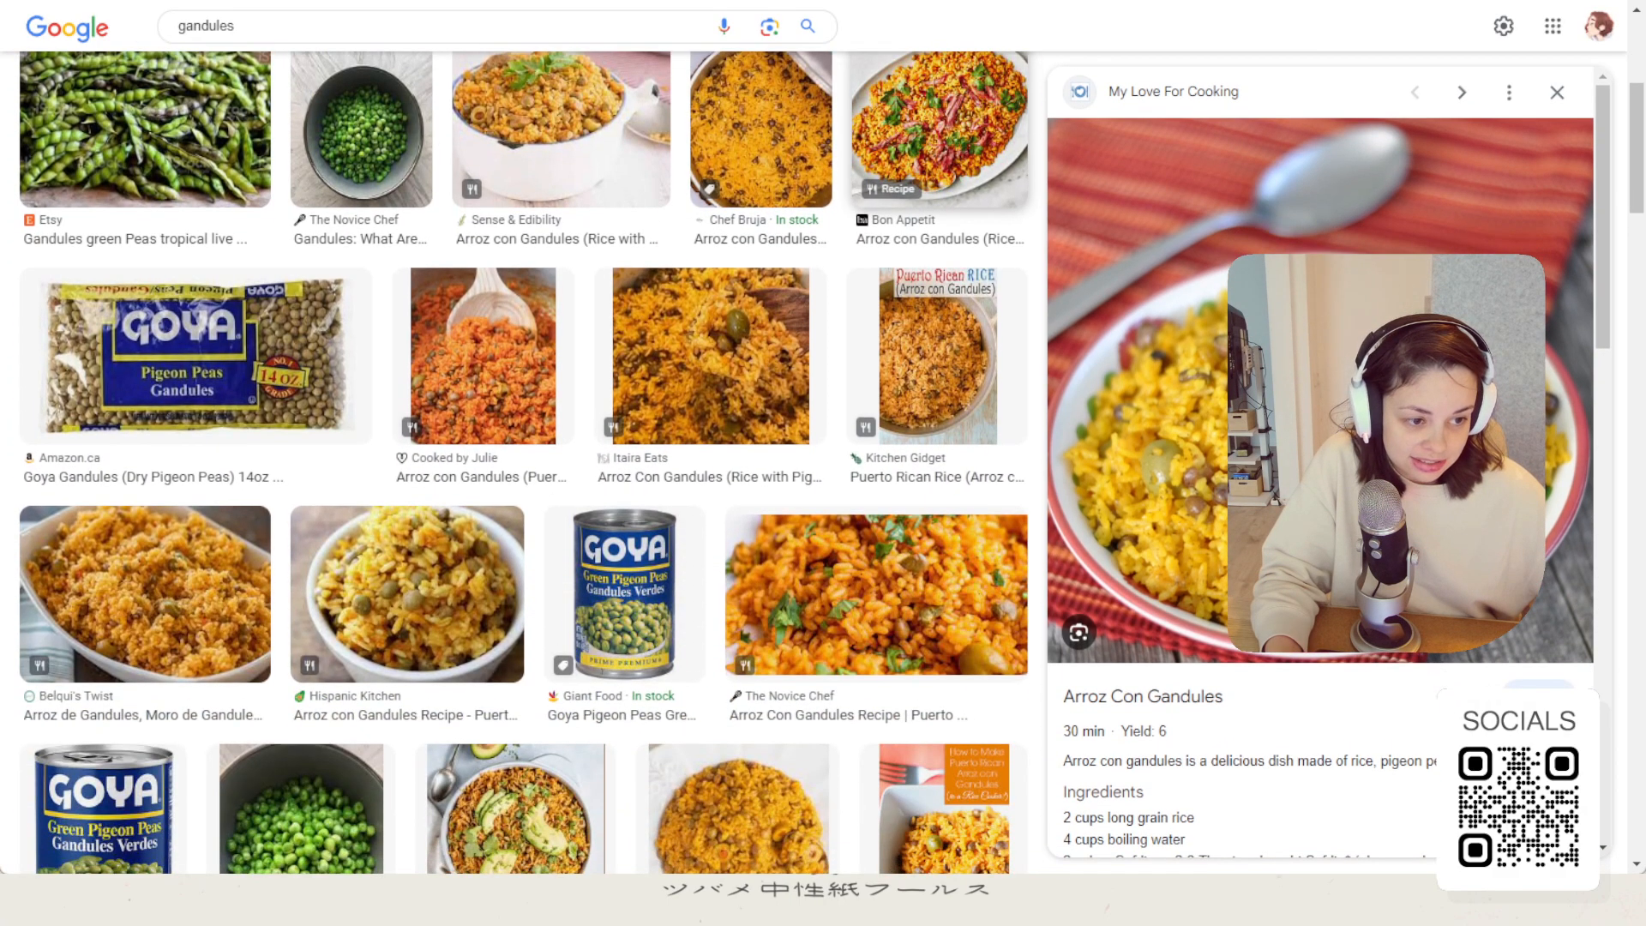
click(876, 591)
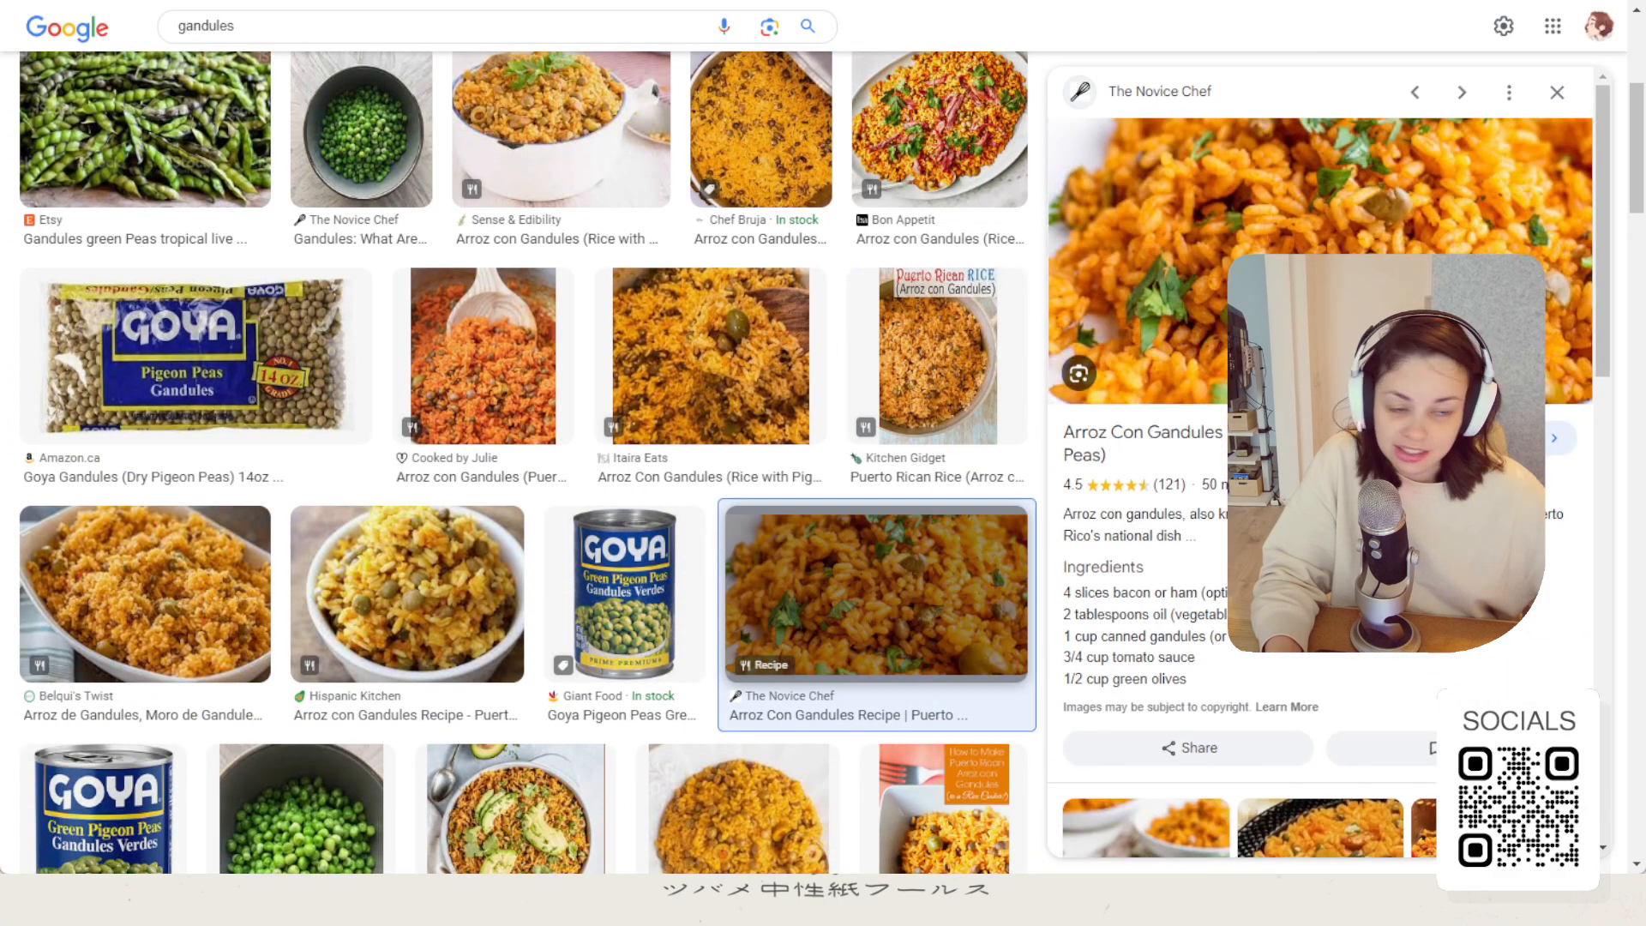
scroll(617, 404, down, 3)
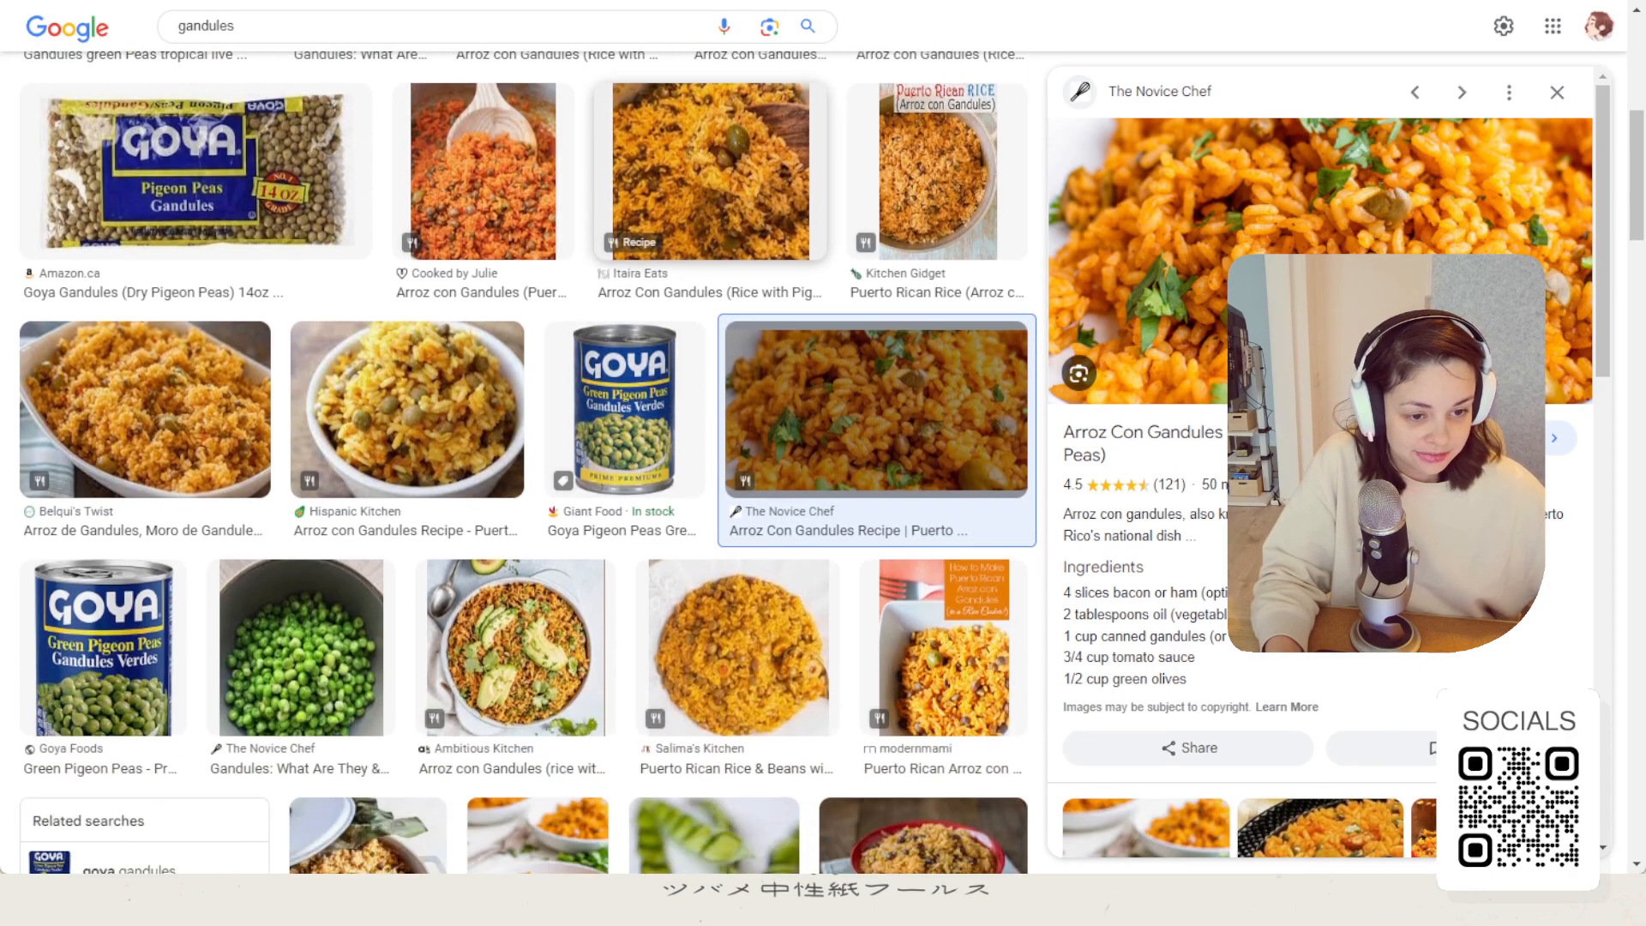
scroll(600, 412, down, 3)
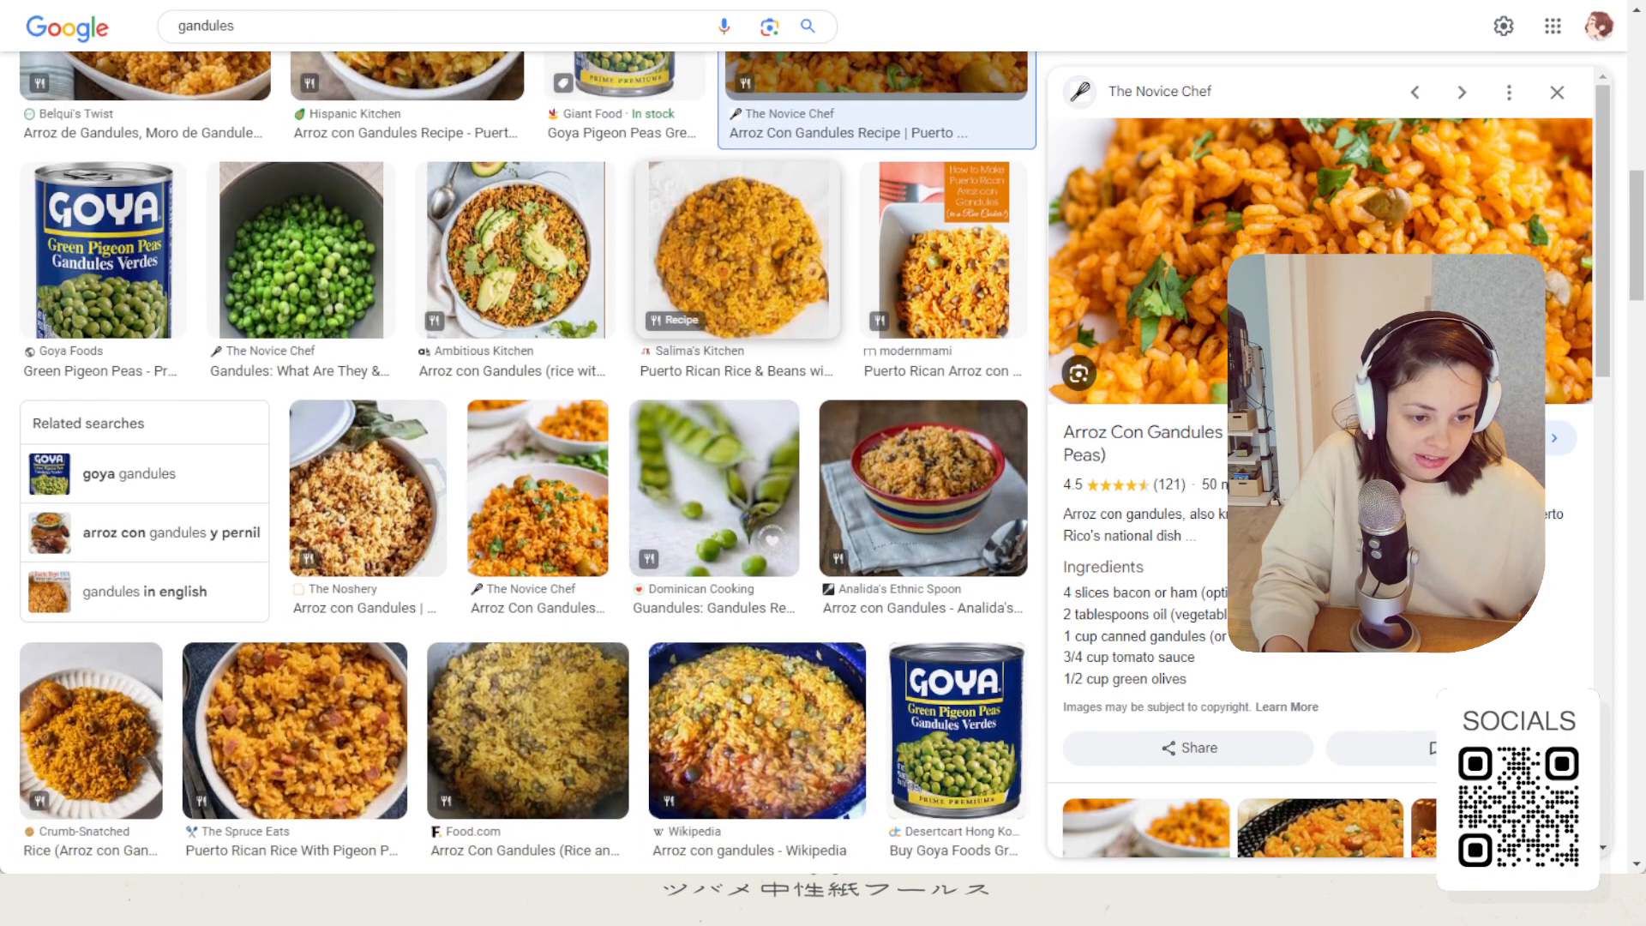
scroll(514, 463, down, 2)
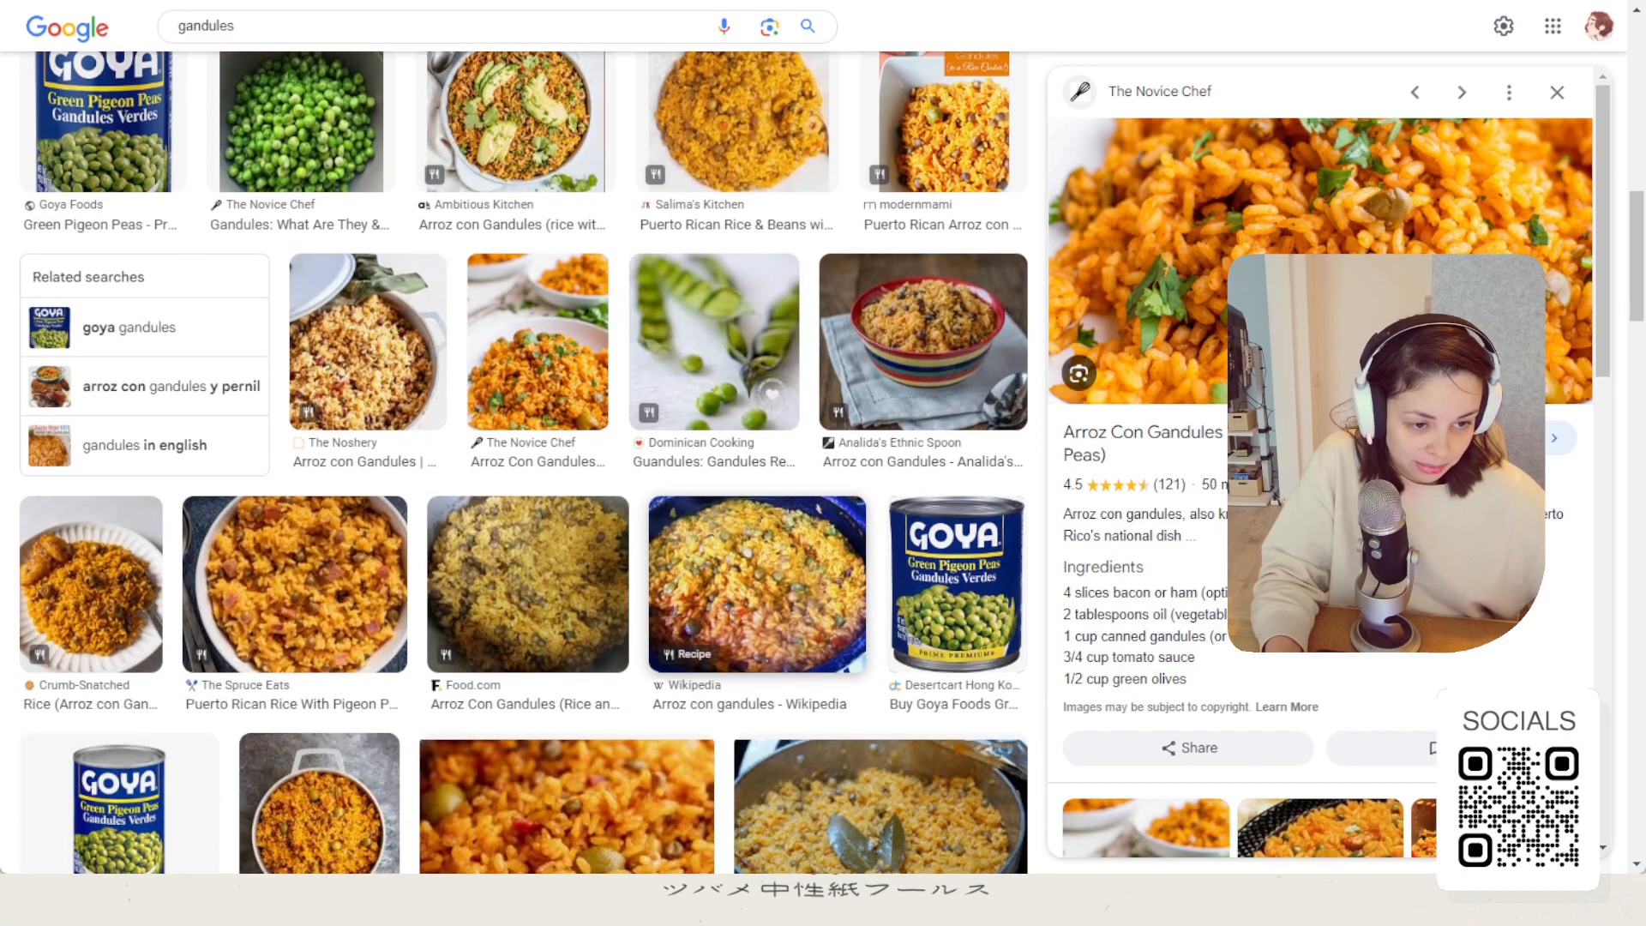
Browse further through the gandules image results and preview the arroz con gandules dishes from Food.com and POPSUGAR
scroll(292, 446, down, 2)
scroll(523, 463, down, 2)
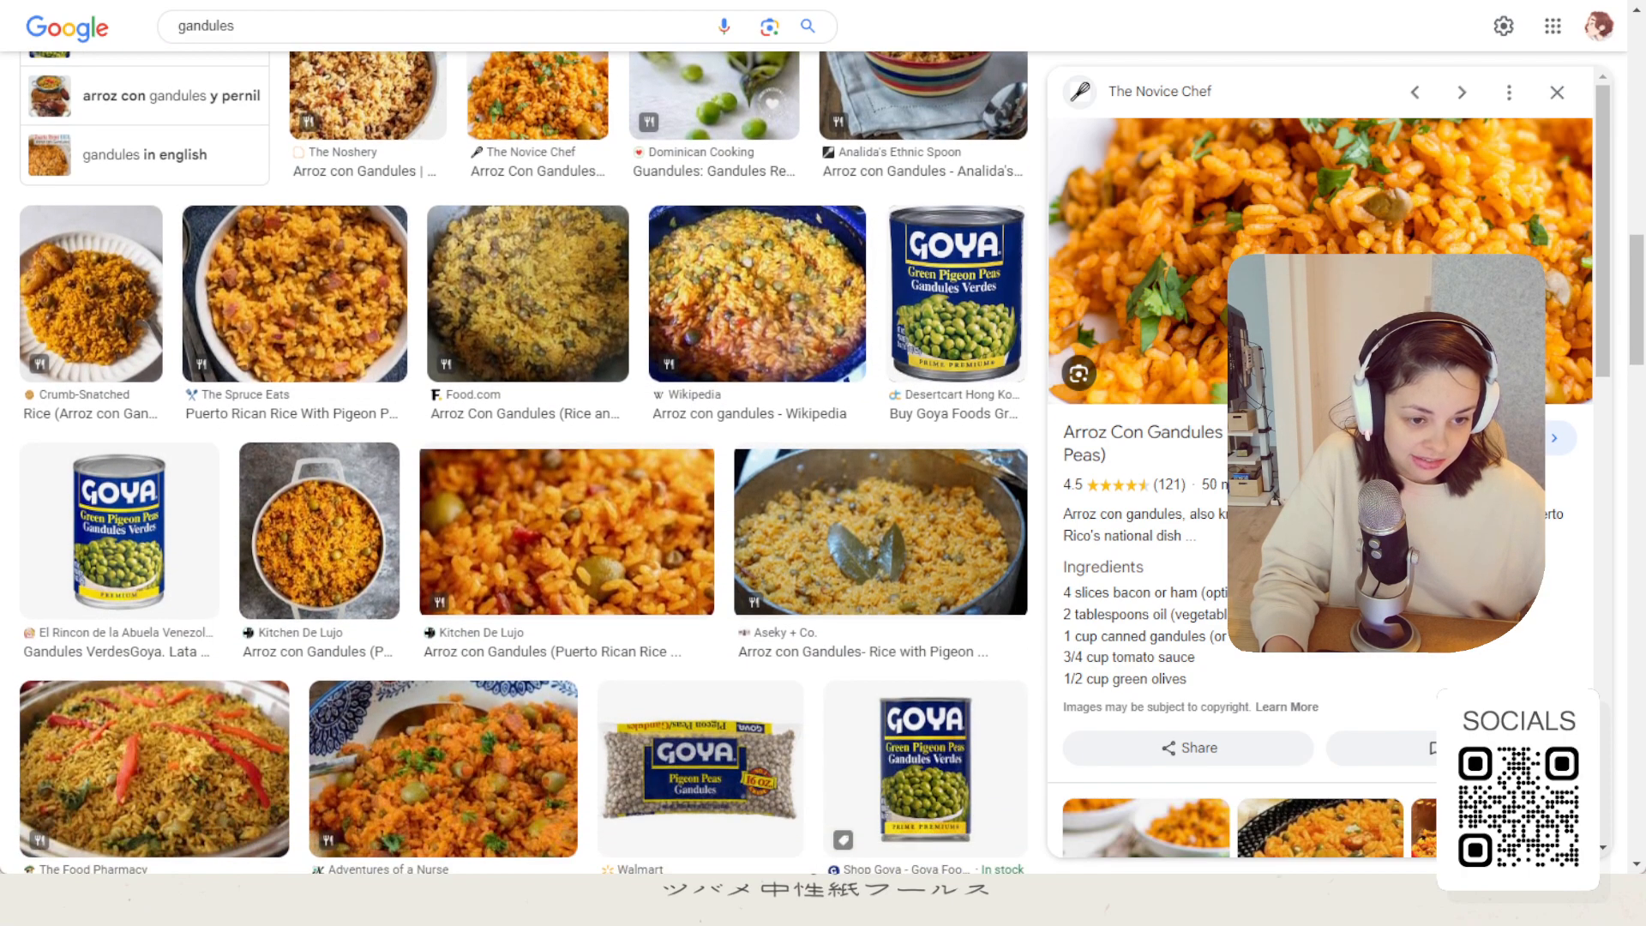
scroll(514, 463, down, 5)
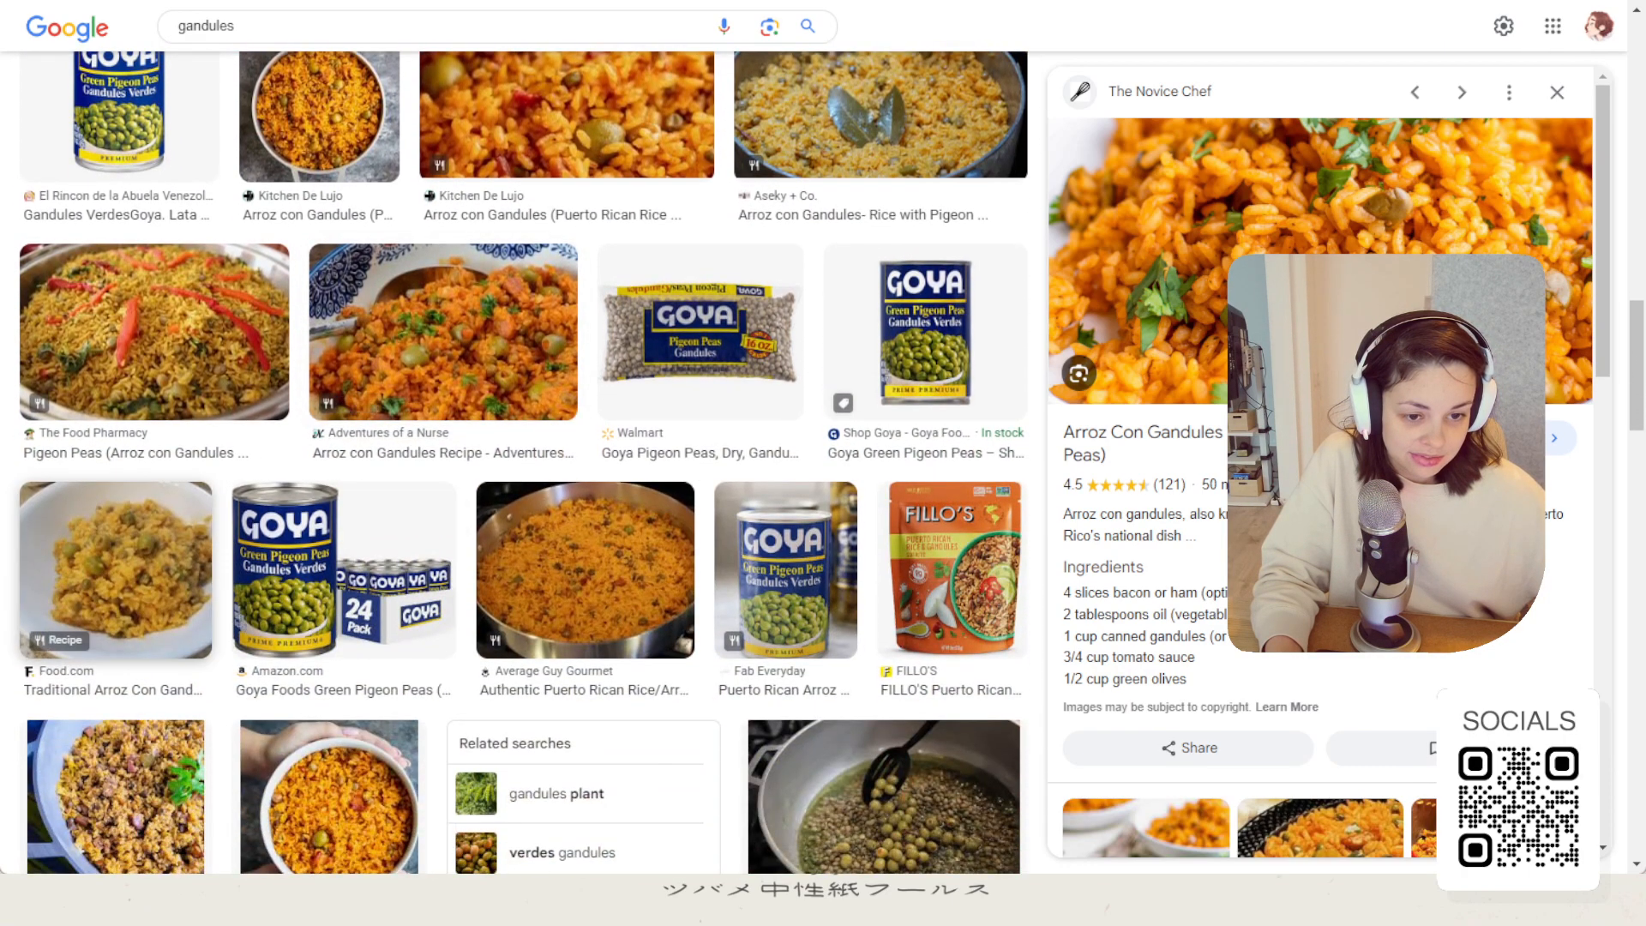
click(115, 565)
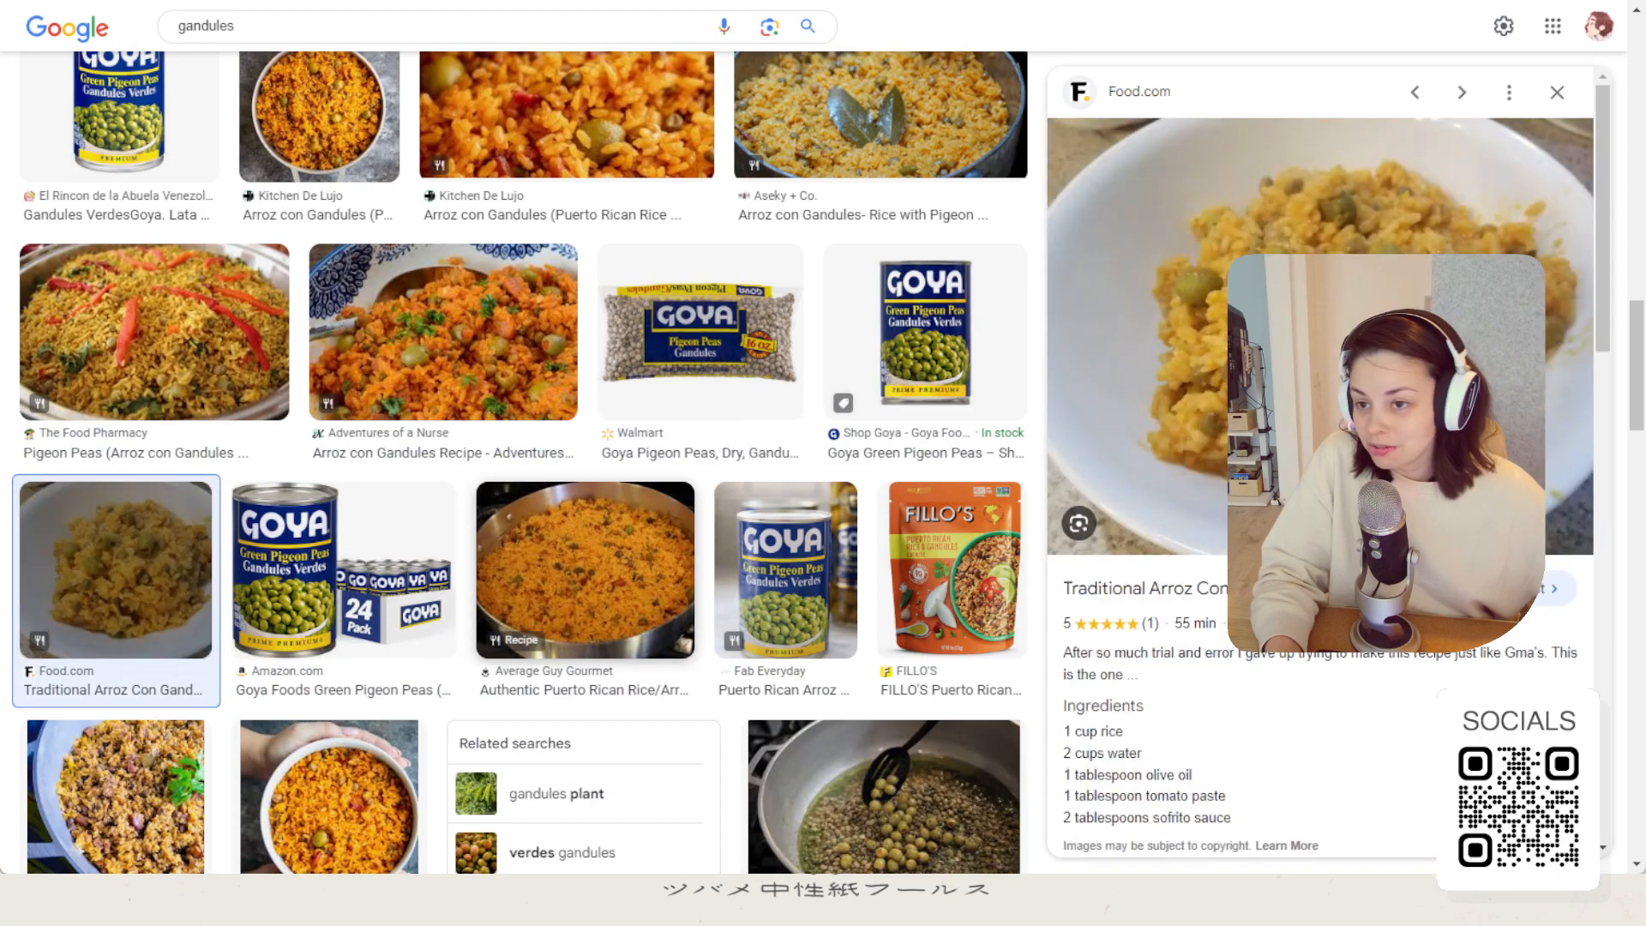
scroll(586, 565, down, 1)
scroll(515, 463, down, 3)
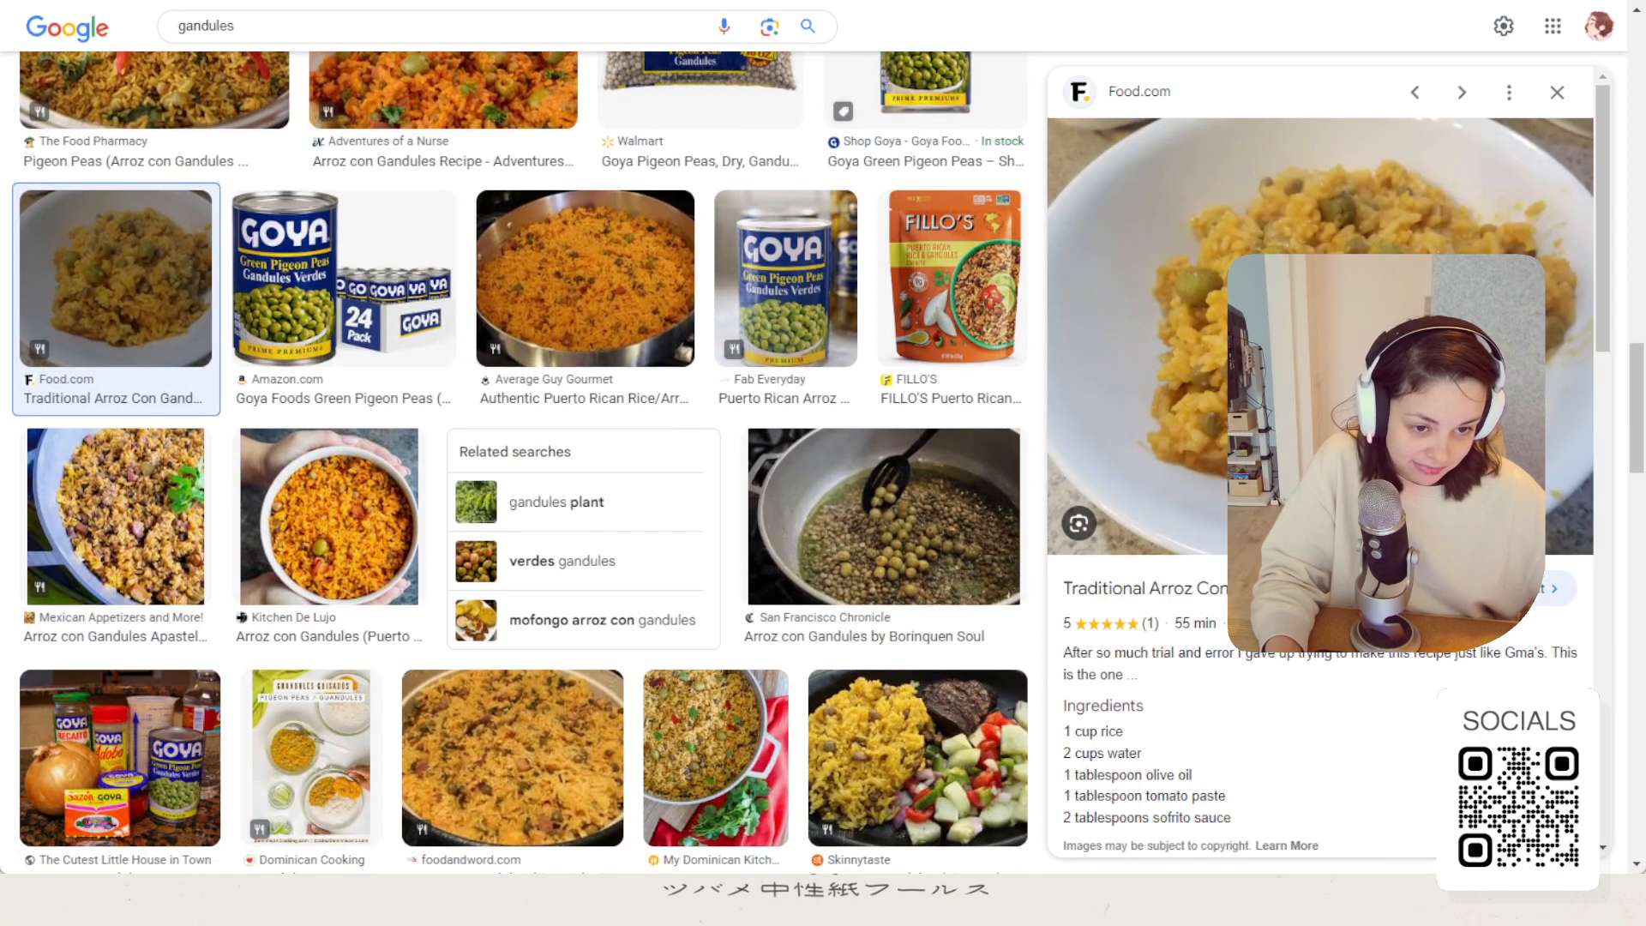
scroll(515, 463, down, 3)
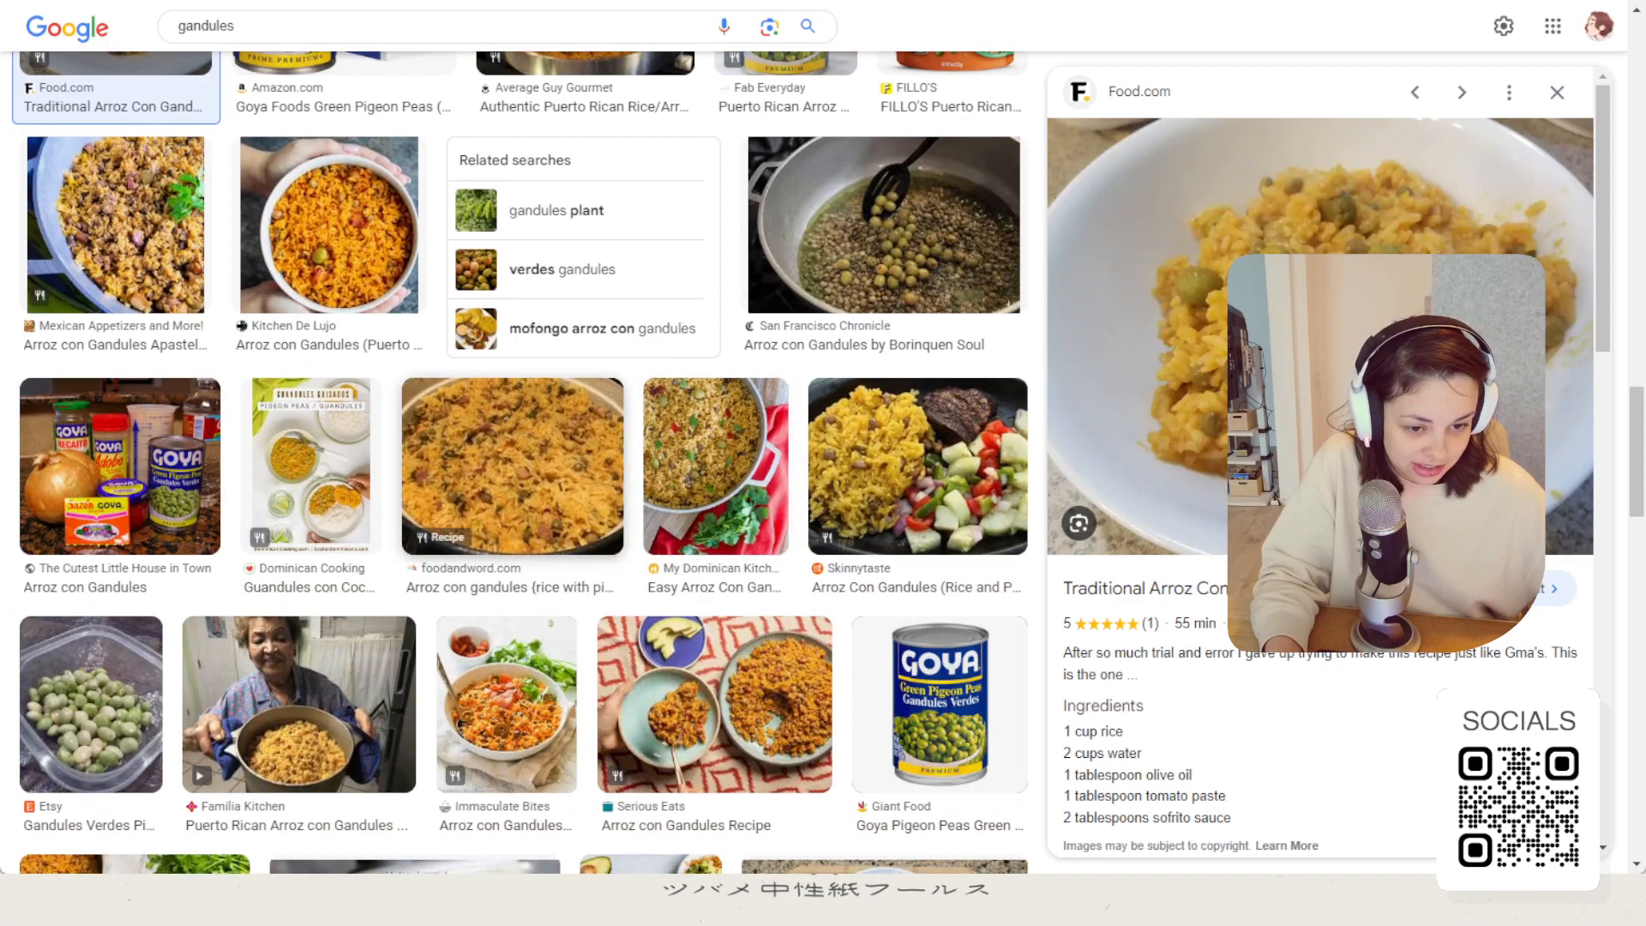
scroll(515, 463, down, 3)
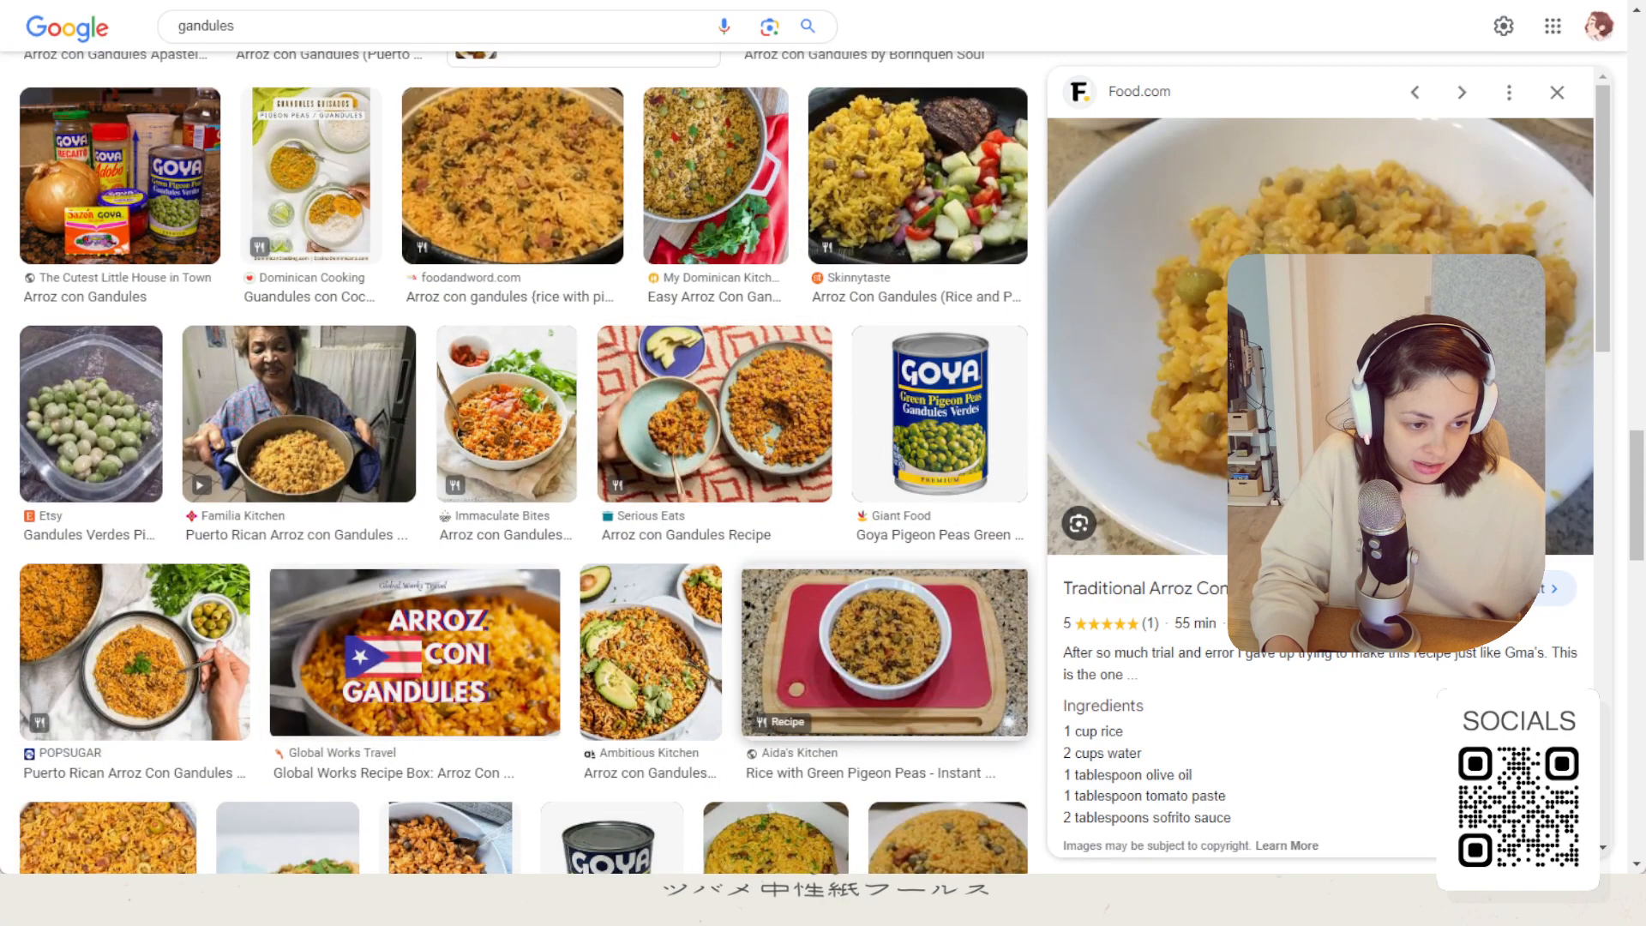
scroll(514, 463, down, 3)
click(135, 360)
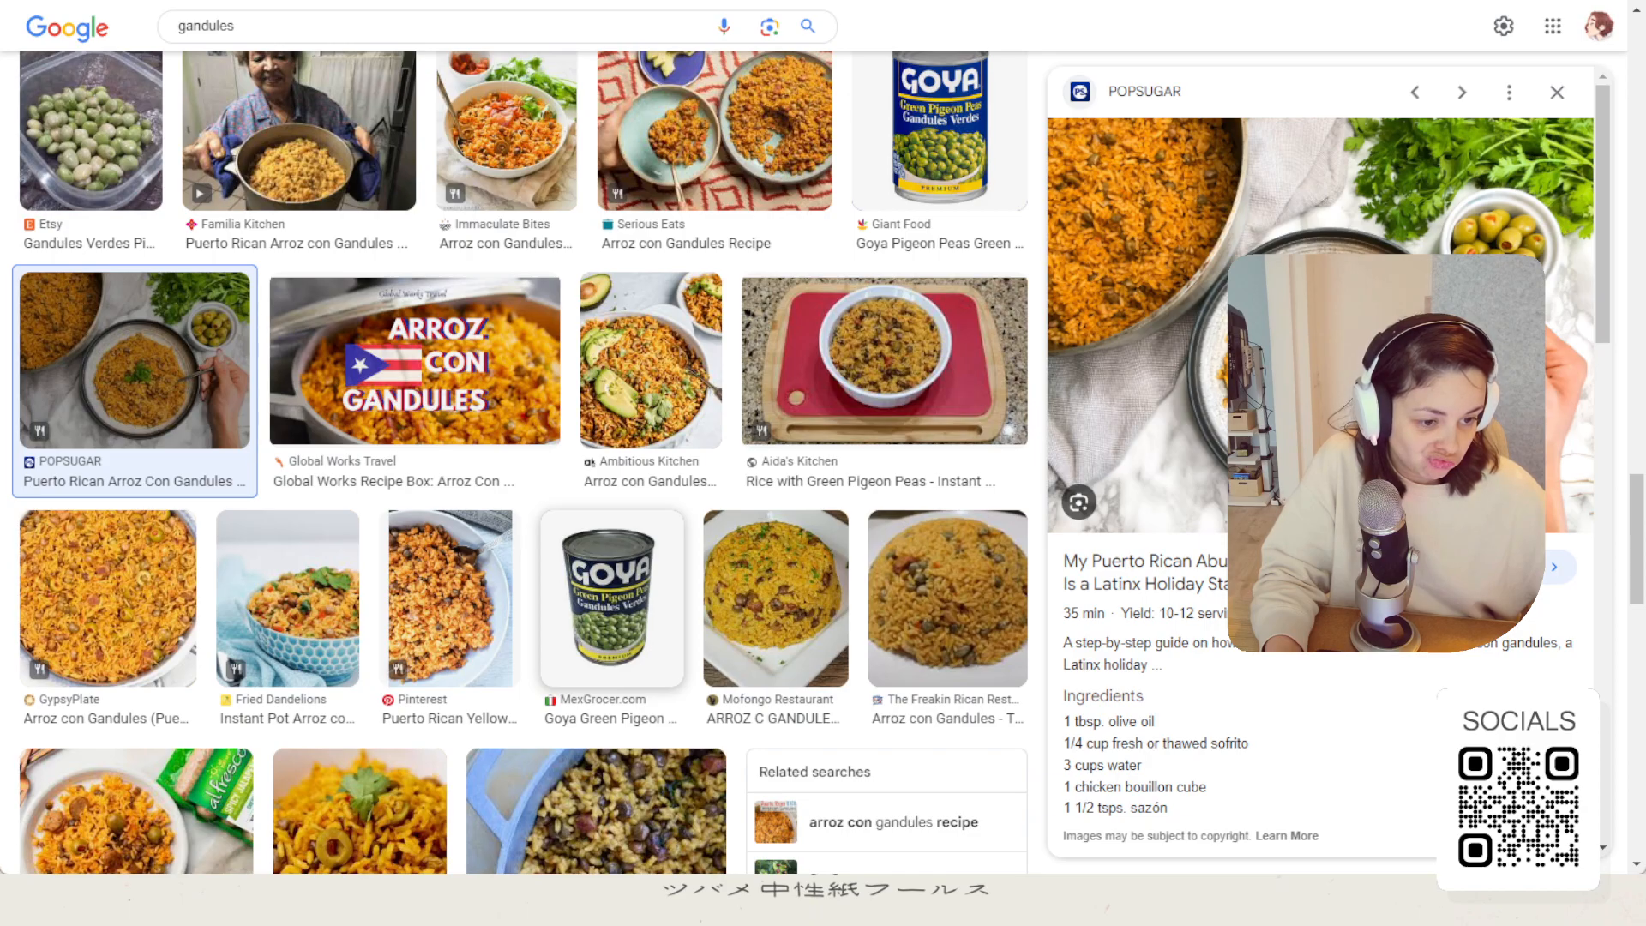
scroll(612, 598, up, 10)
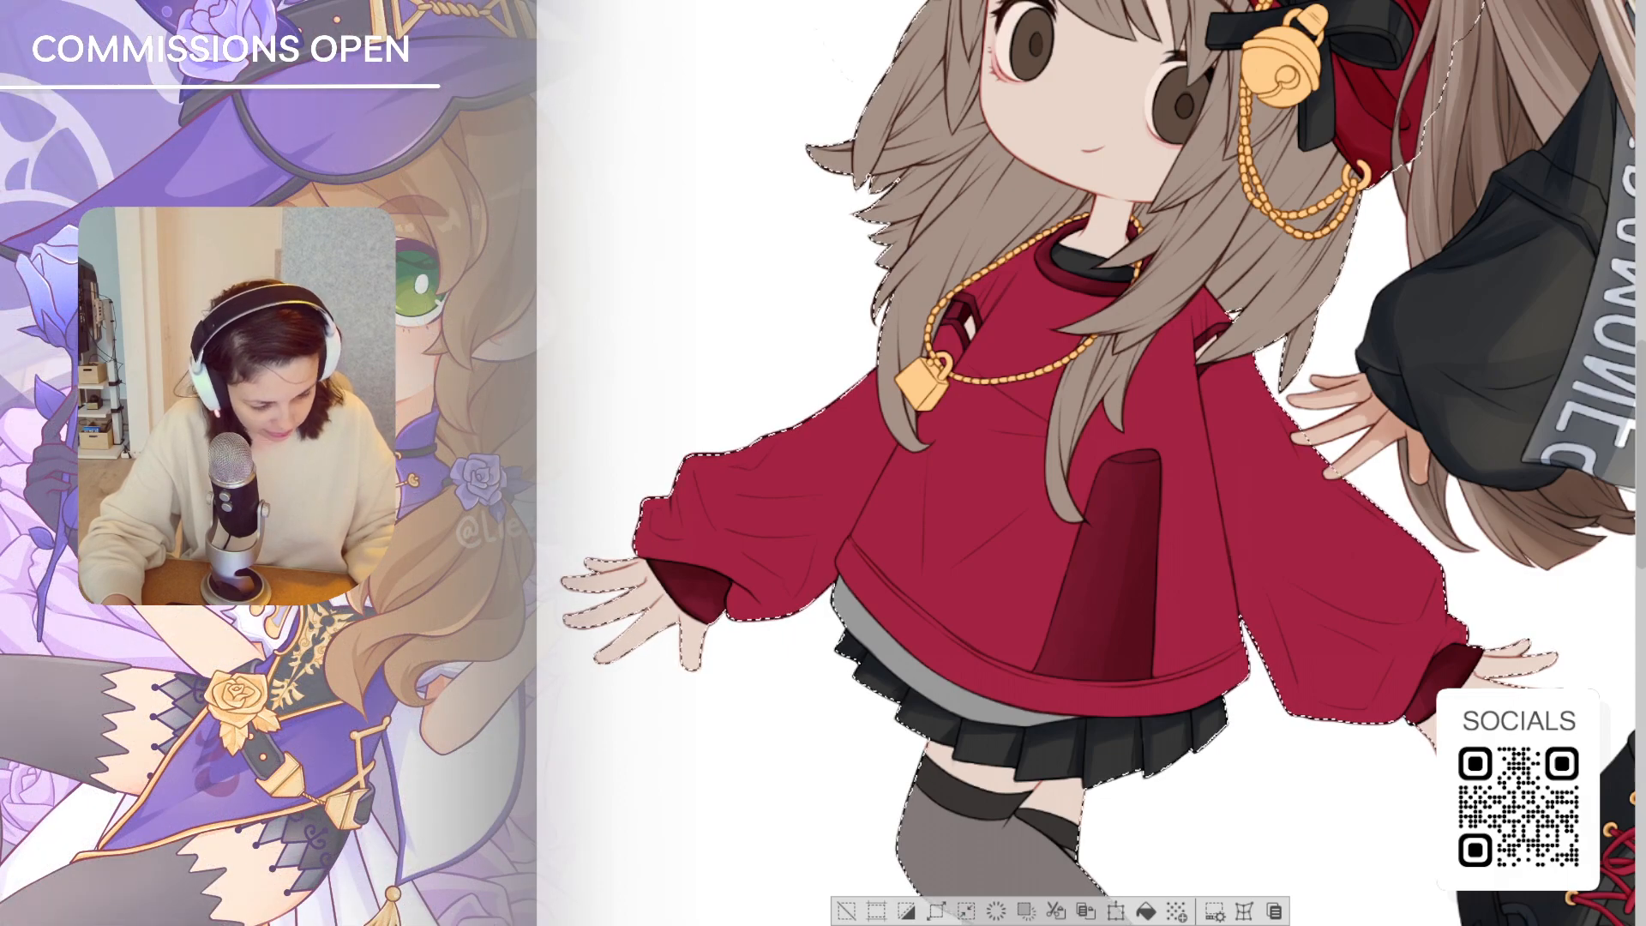
Try painting a dark shadow along the sweater's hem at the base of the dark front panel
key(asciicircum)
key(minus)
key(minus)
key(minus)
key(minus)
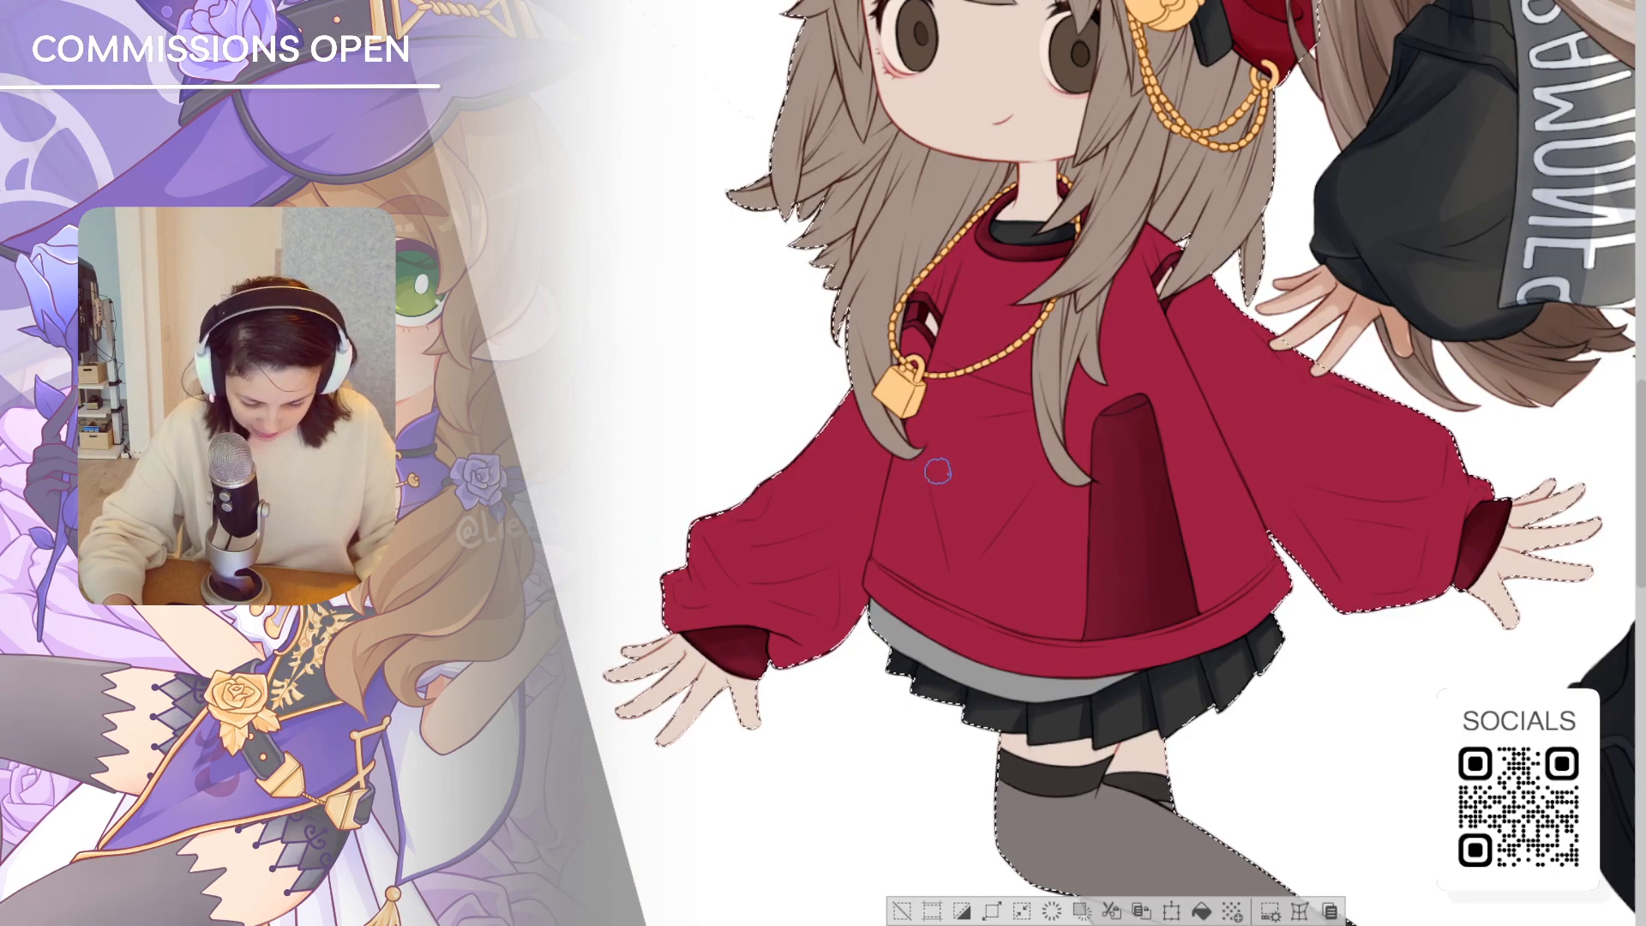
key(minus)
key(minus)
key(minus)
key(minus)
key(minus)
key(minus)
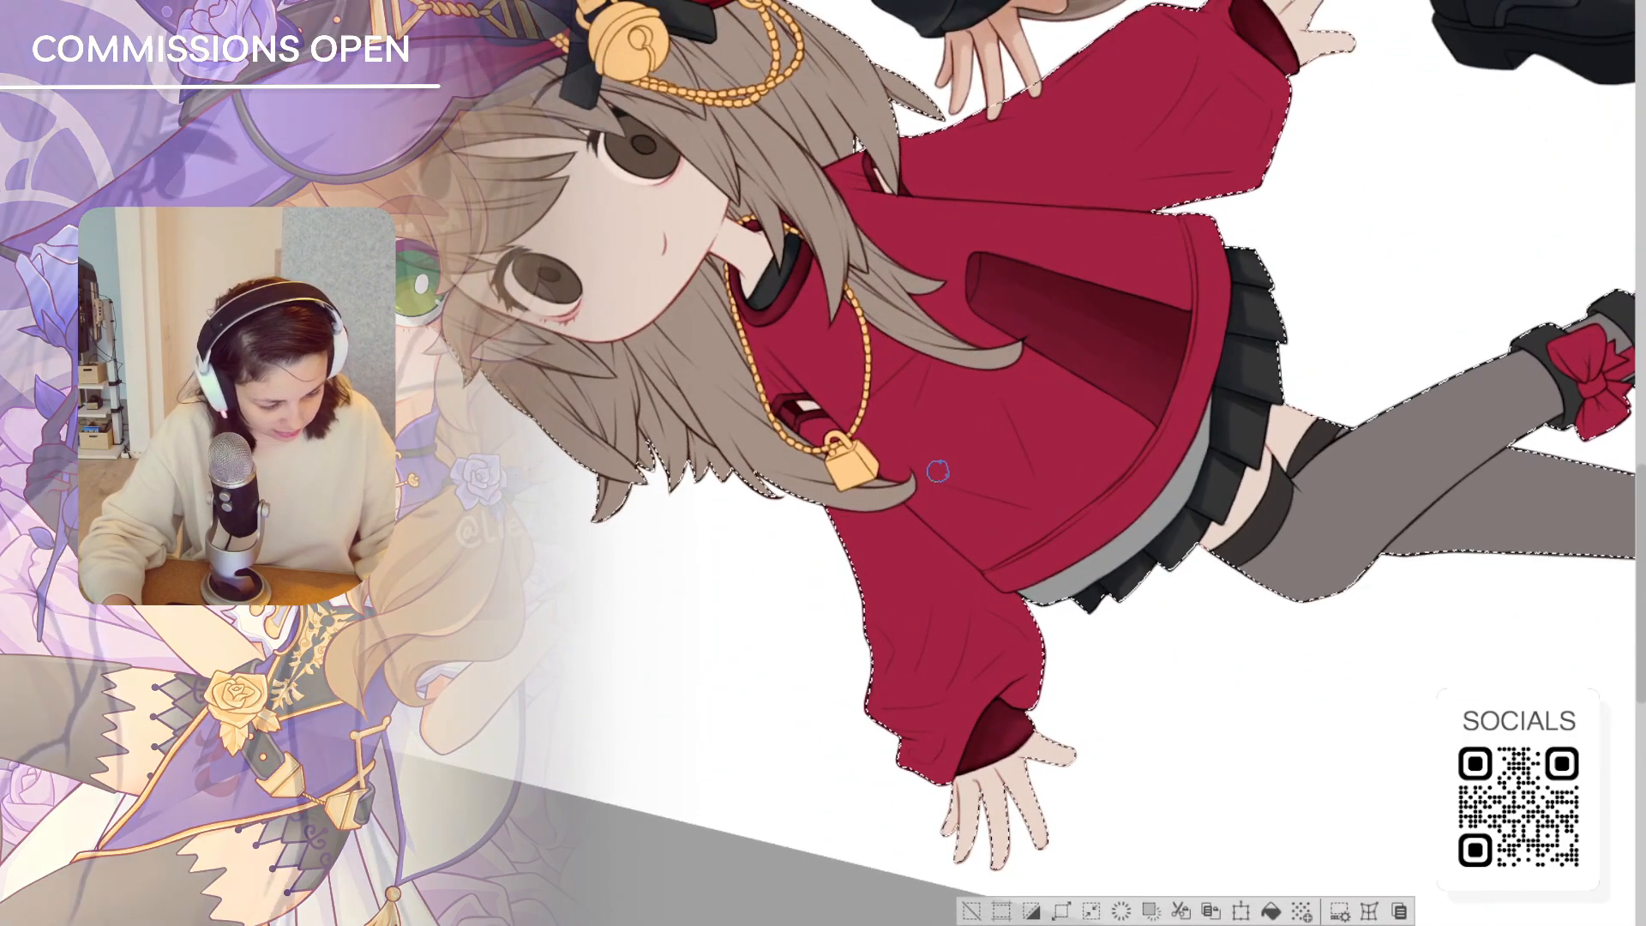
scroll(937, 470, up, 1)
scroll(938, 471, up, 4)
scroll(937, 470, right, 3)
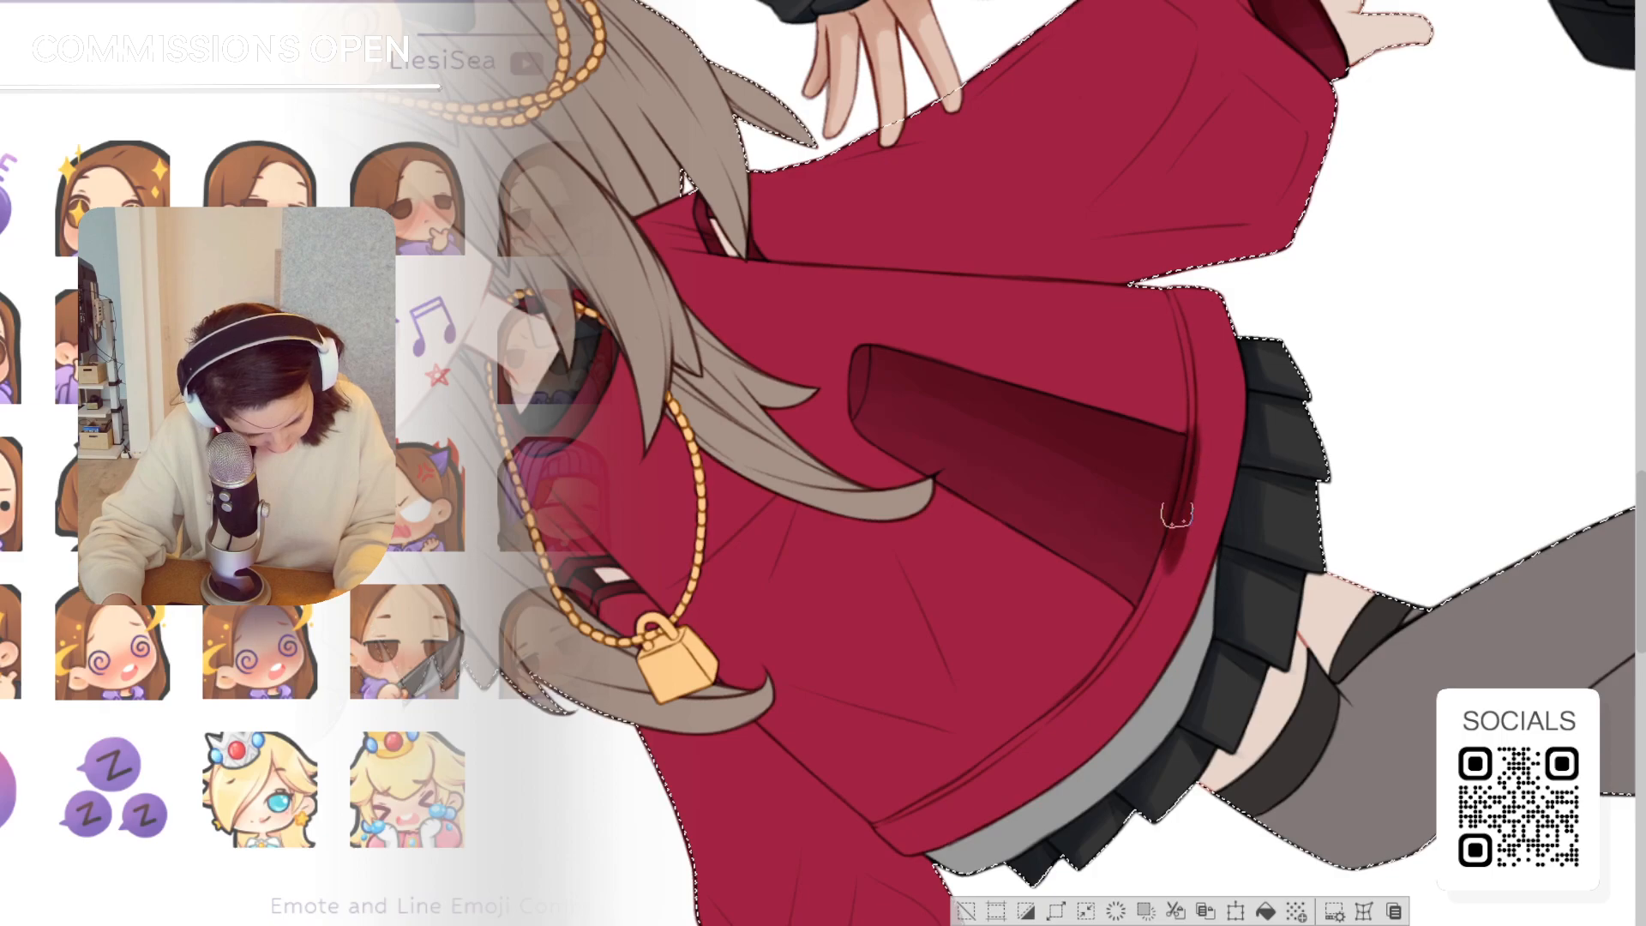
Check the hem shadow and the sweater's overall shape with the canvas mirrored and turned upright
key(h)
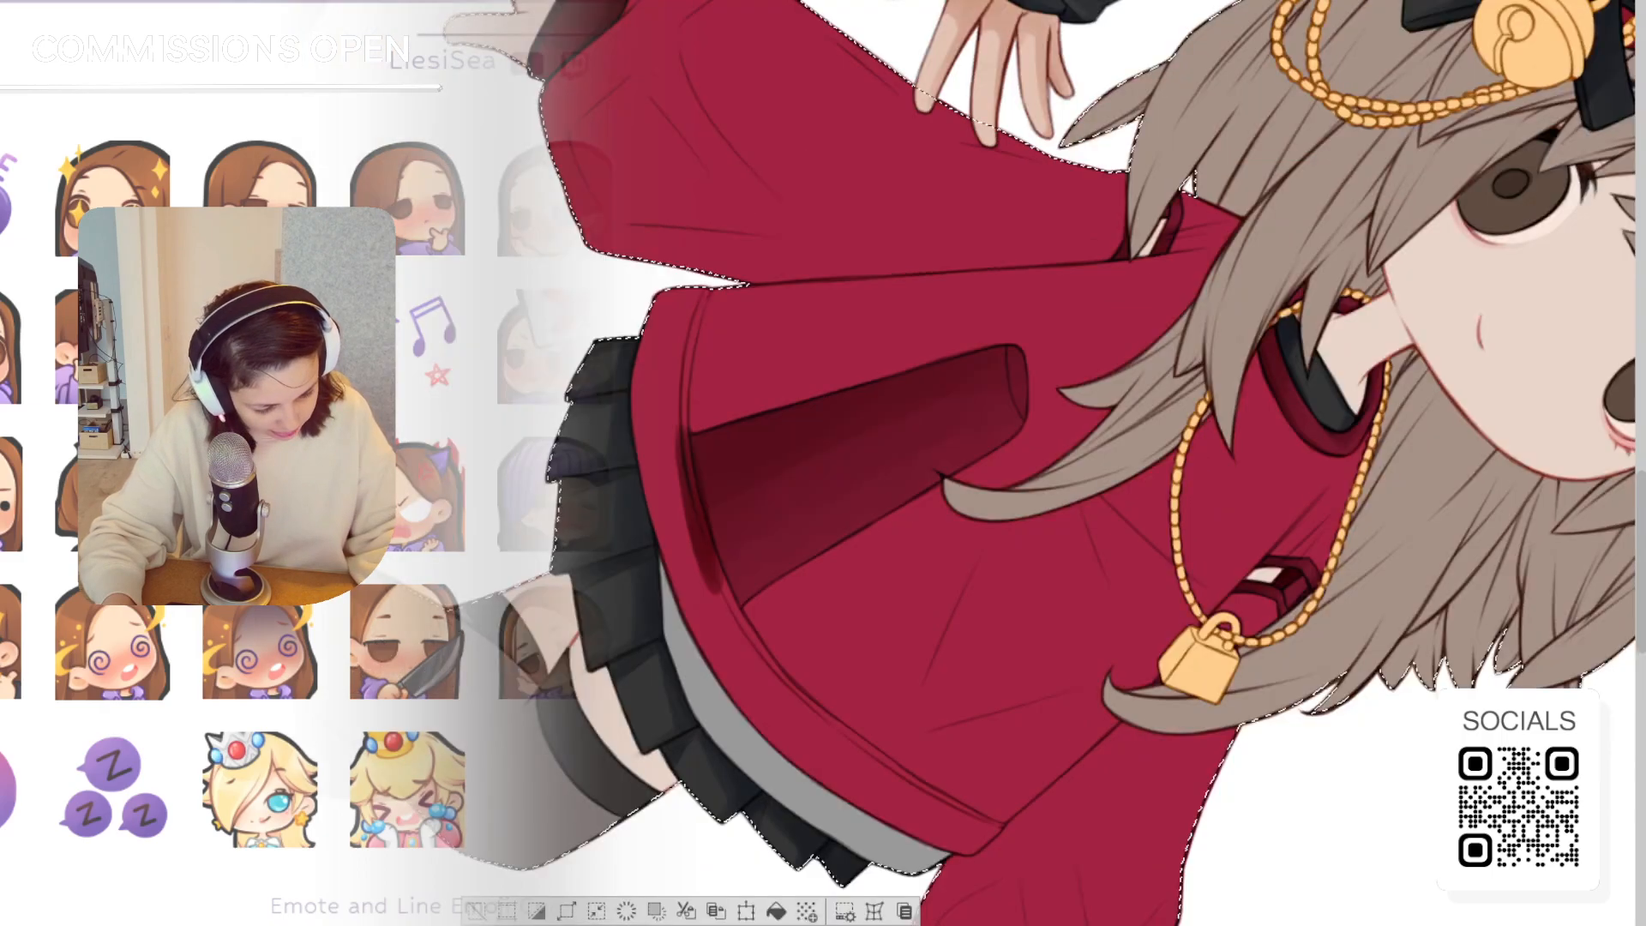
key(minus)
key(minus)
key(minus)
key(minus)
key(minus)
key(minus)
key(minus)
key(minus)
key(minus)
key(minus)
key(minus)
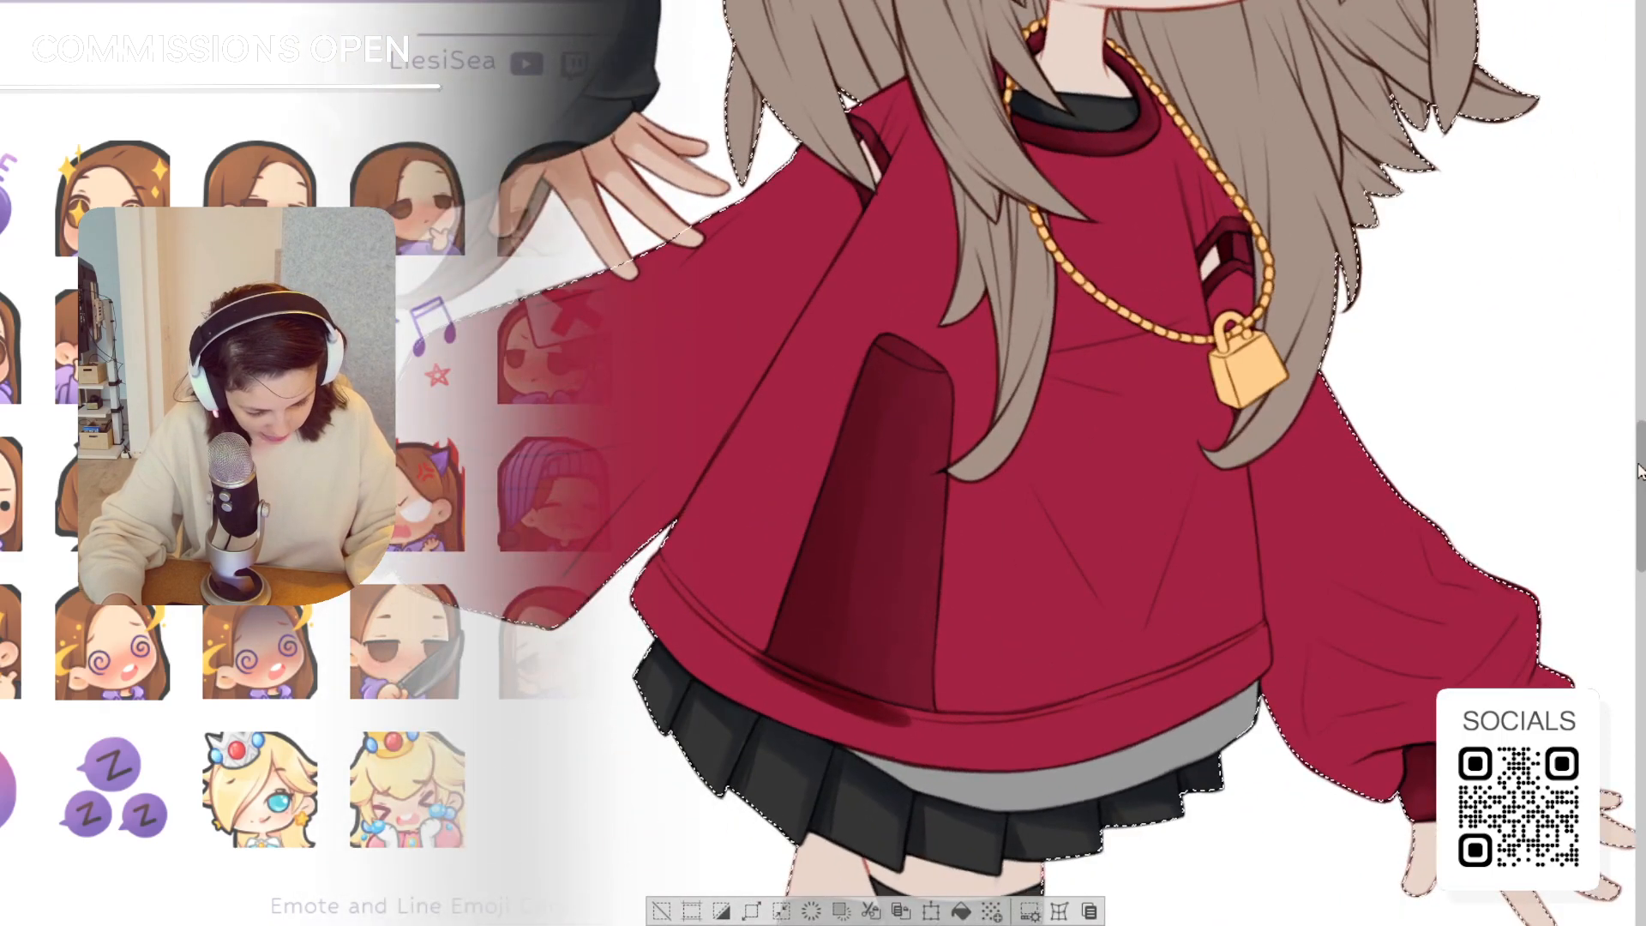
drag(1639, 448, 1639, 474)
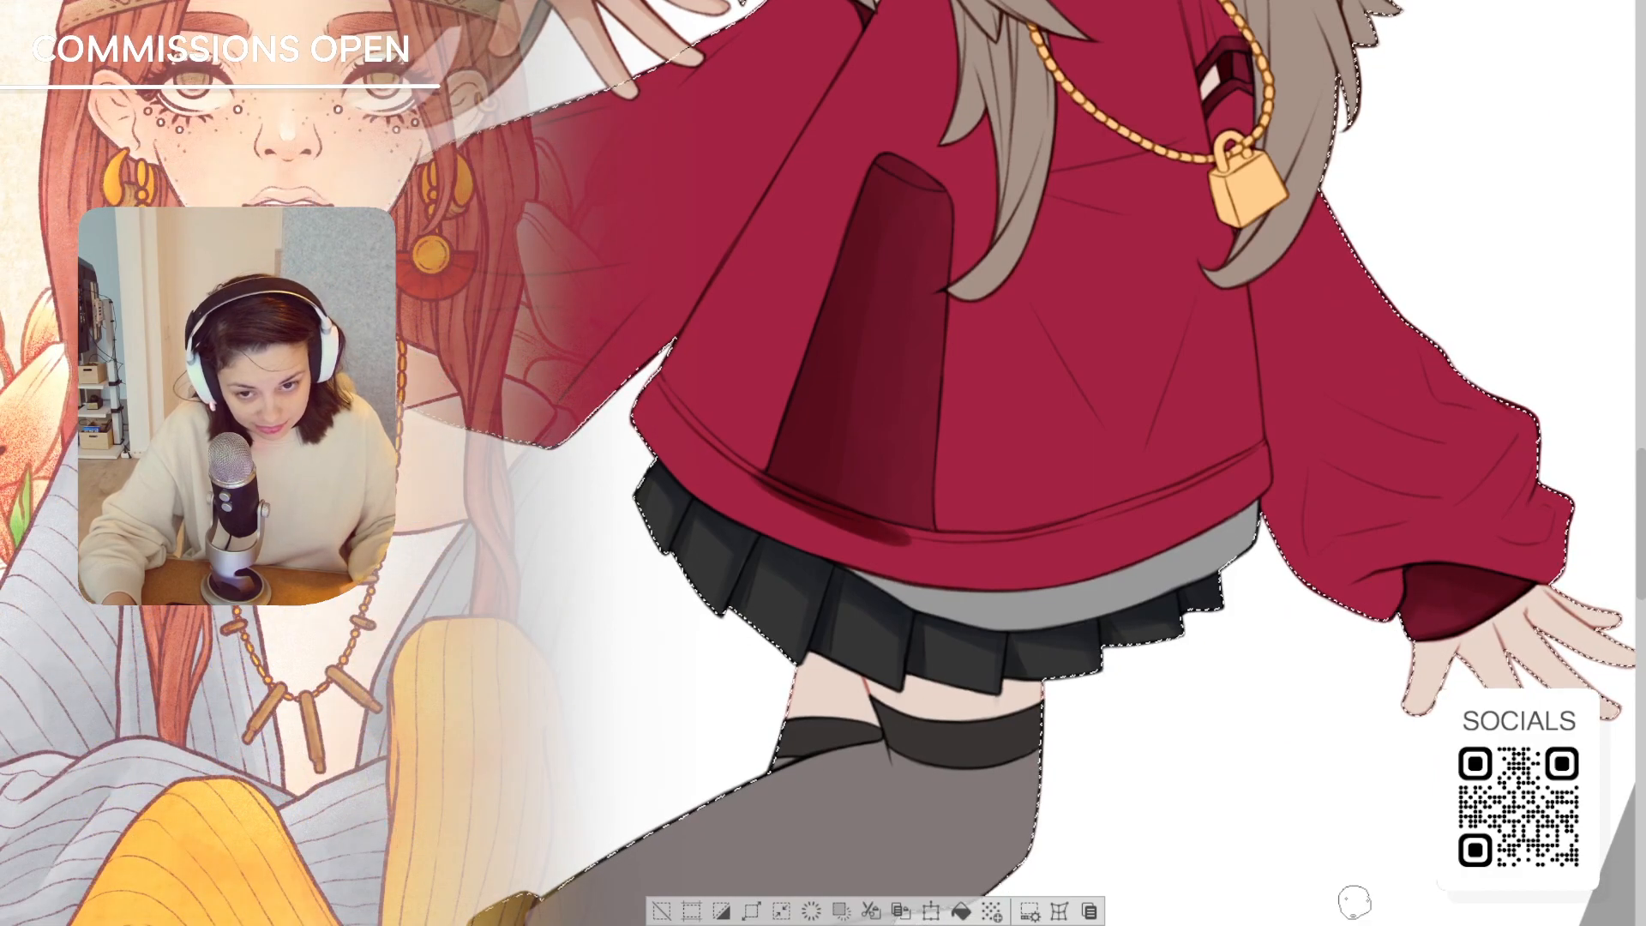
drag(866, 924, 830, 924)
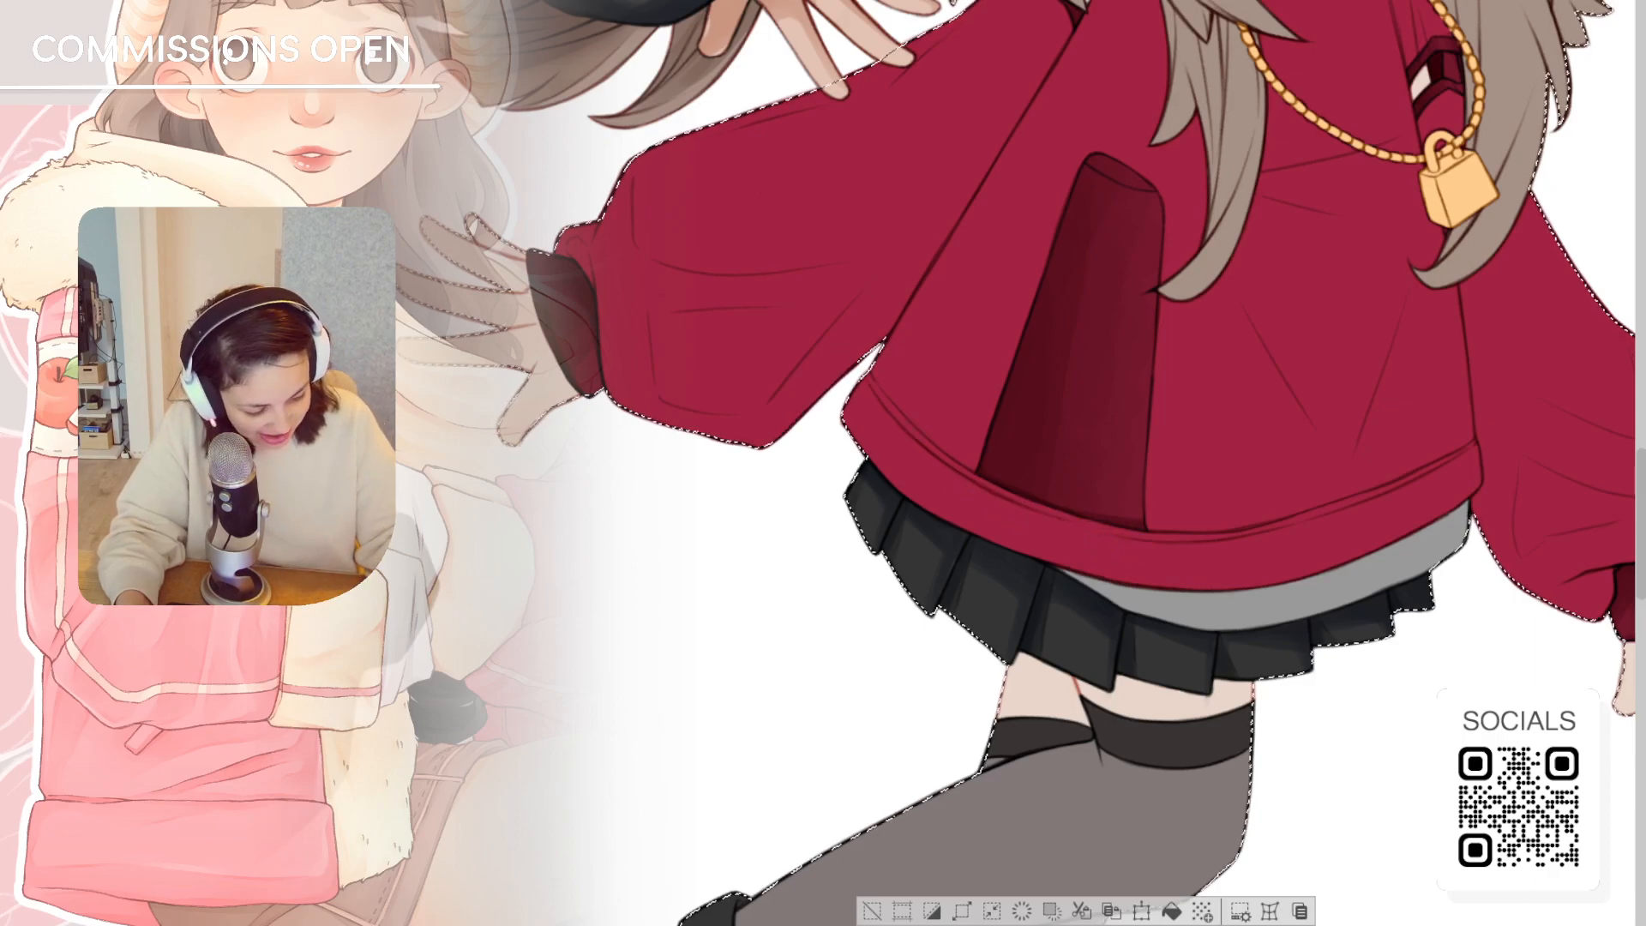
Try painting a narrow shadow on the red fabric along the dark panel's edge below the hair lock, redoing the stroke several times
key(minus)
drag(986, 411, 1111, 523)
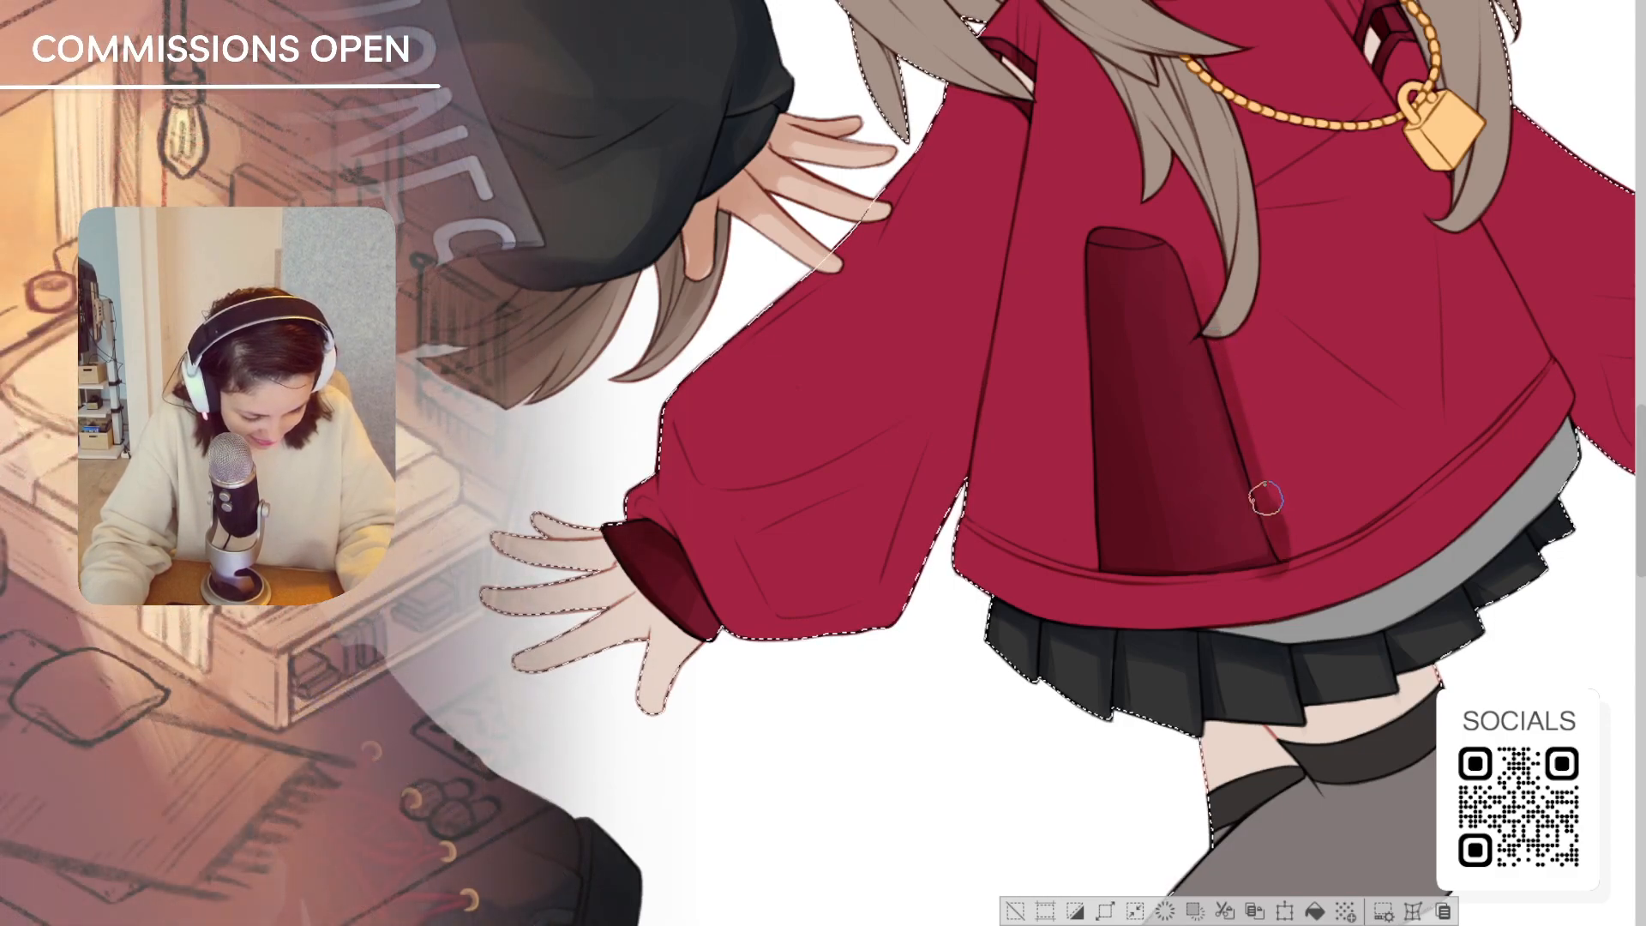
key(ctrl+z)
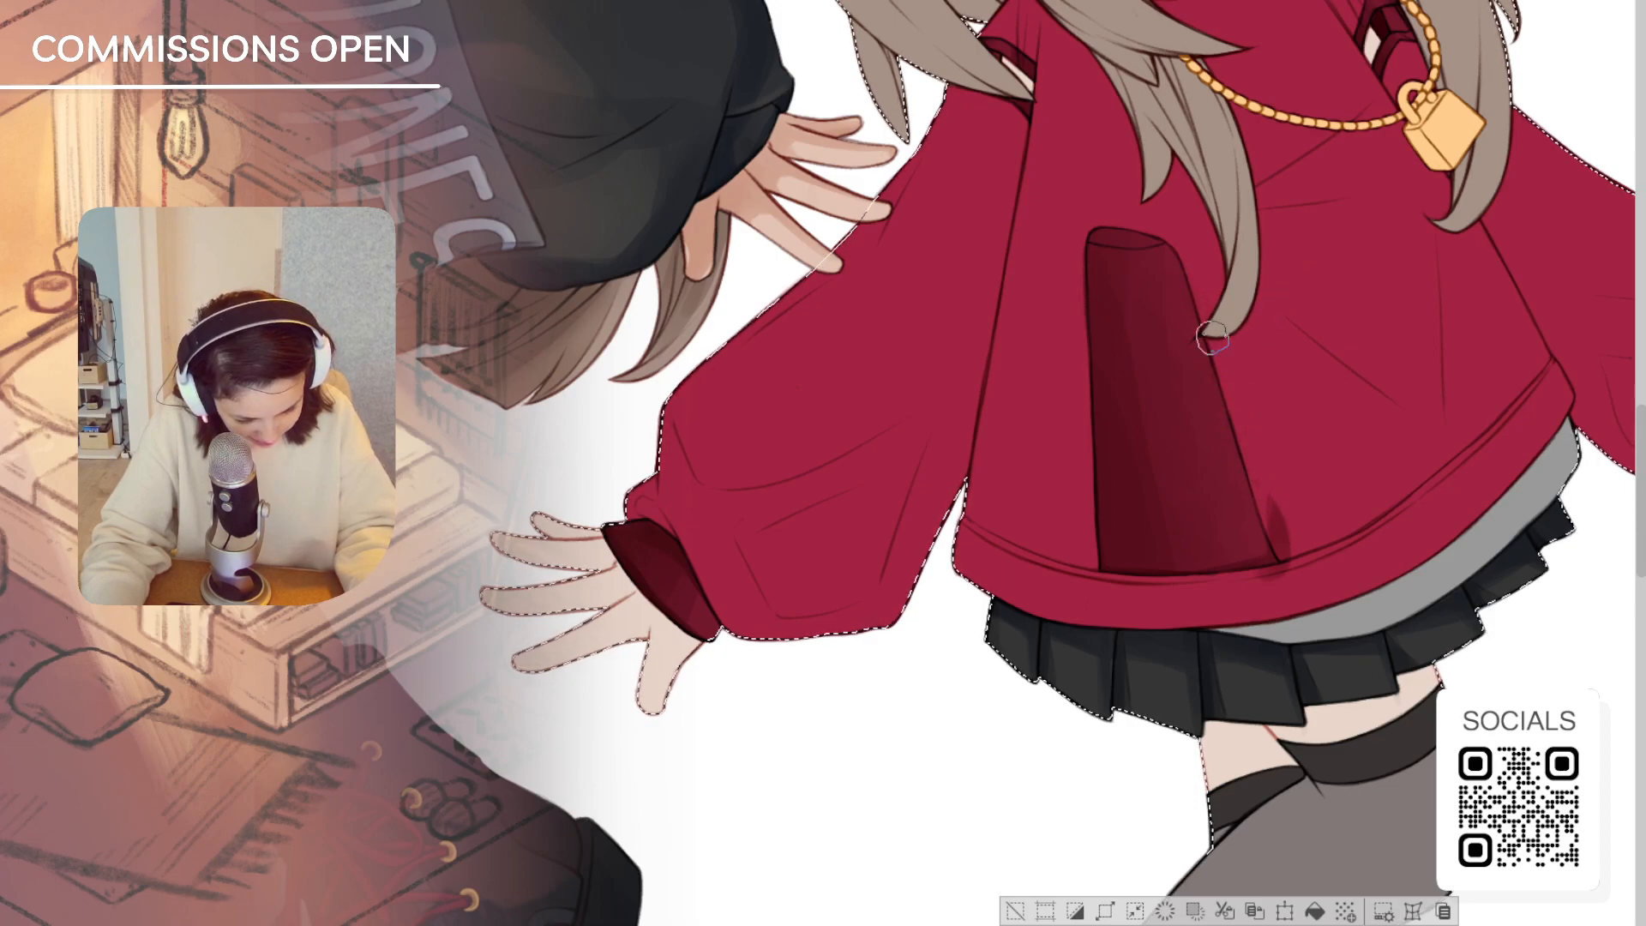
drag(1211, 339, 1272, 495)
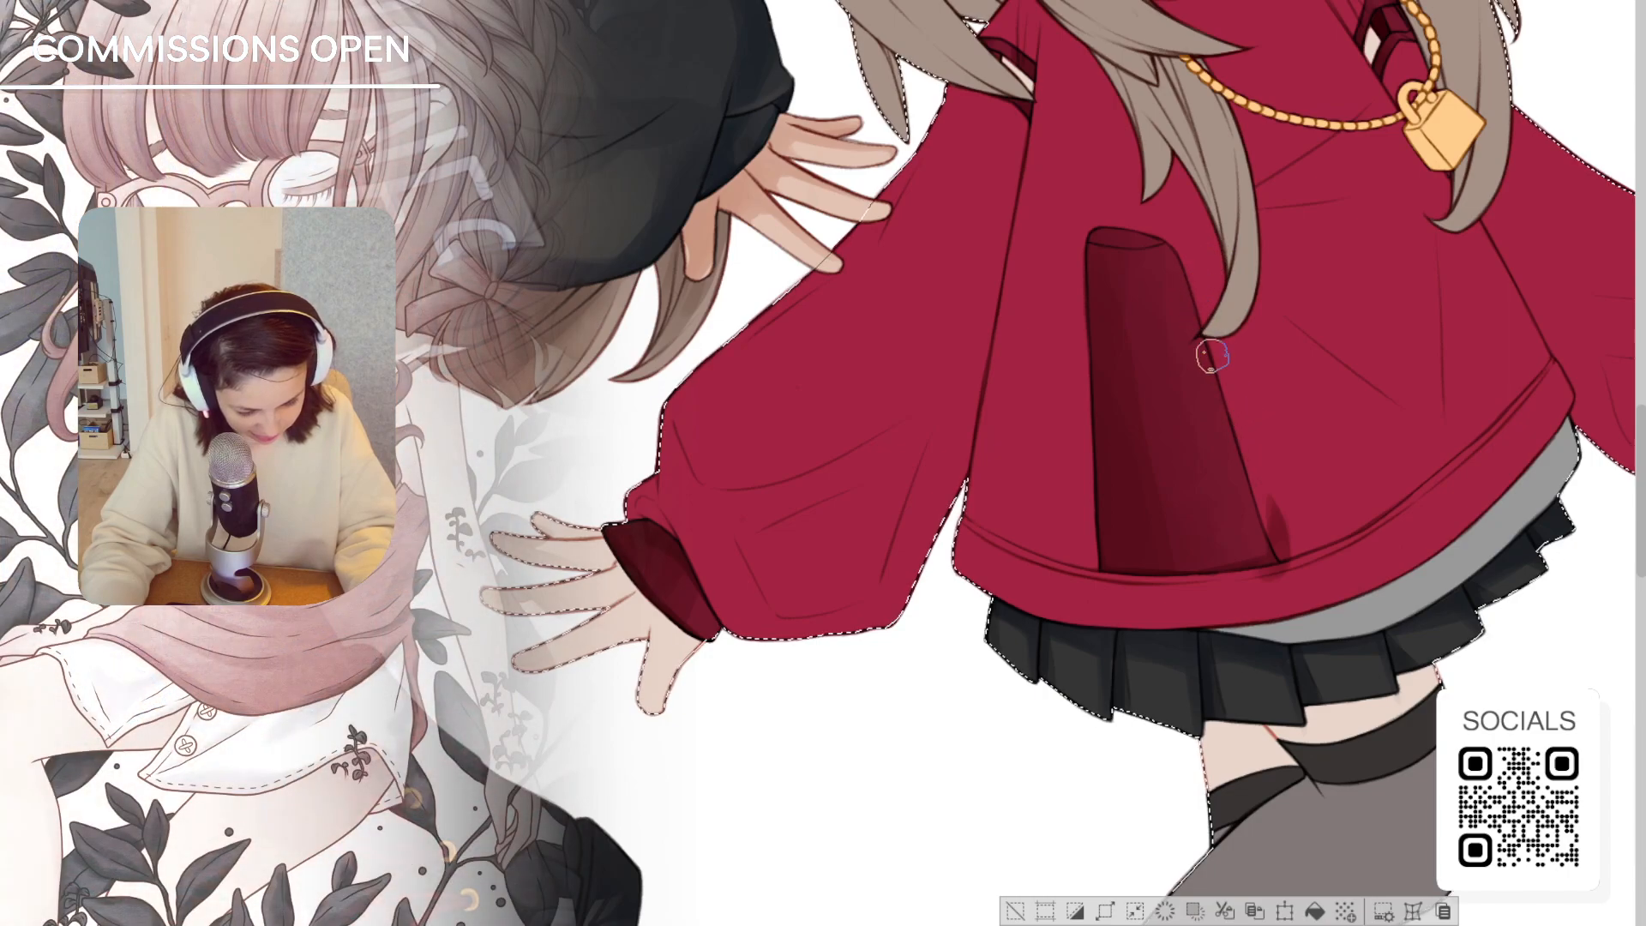
drag(1208, 346, 1291, 568)
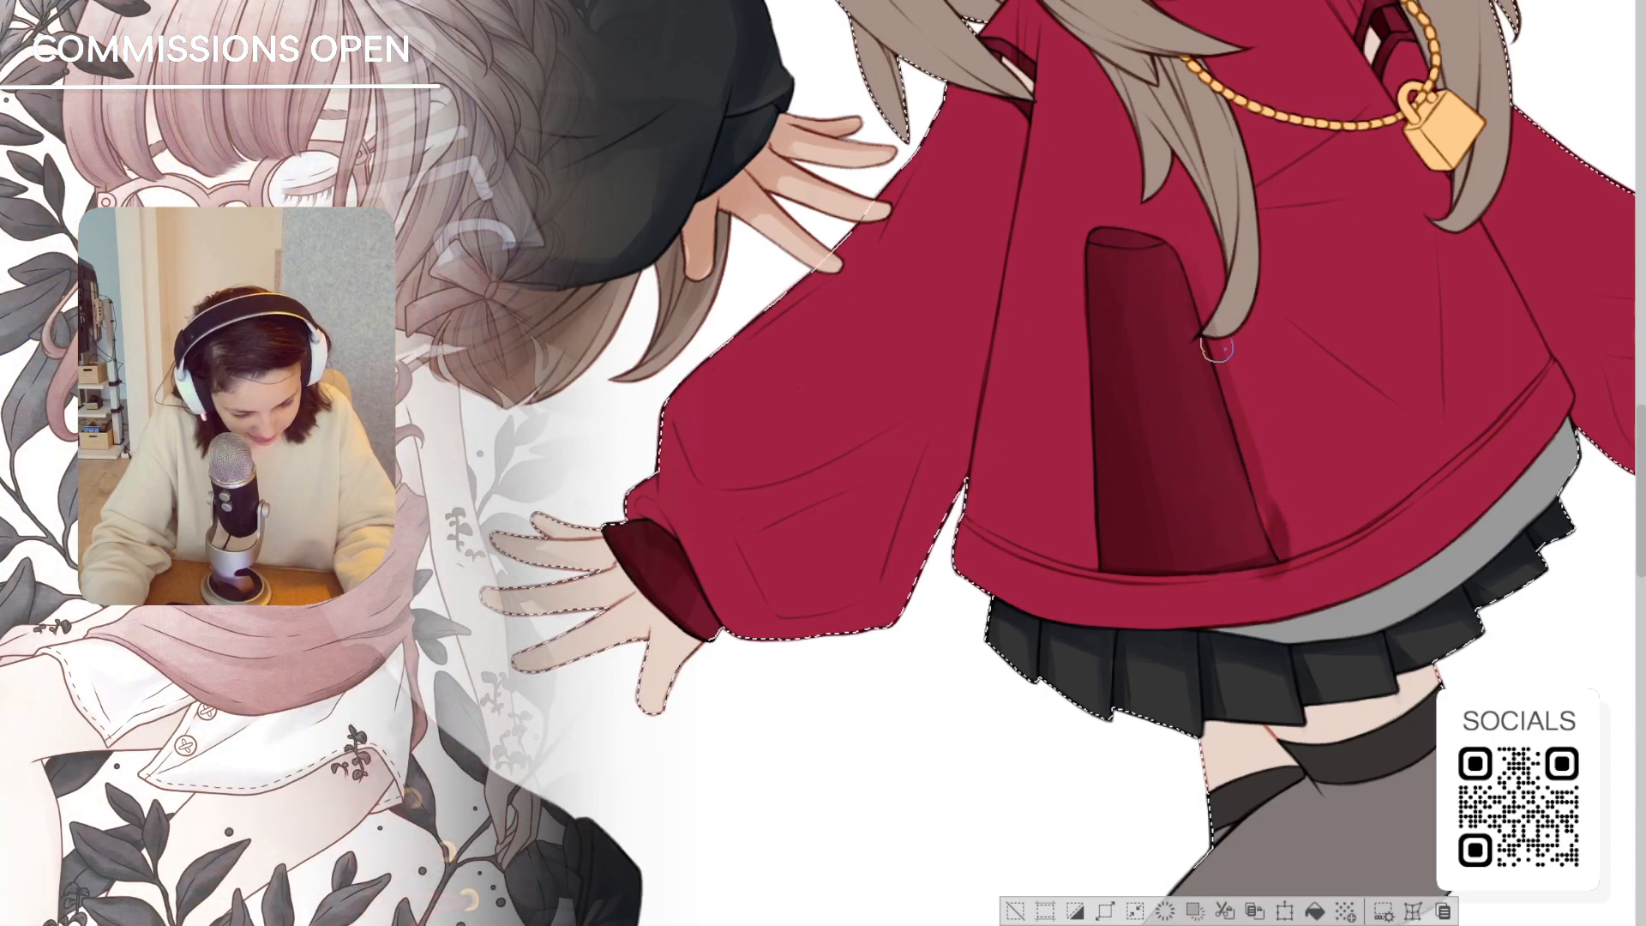
key(ctrl+z)
drag(1199, 296, 1280, 536)
key(ctrl+z)
drag(1196, 279, 1302, 570)
key(ctrl+z)
drag(1198, 292, 1296, 581)
key(ctrl+z)
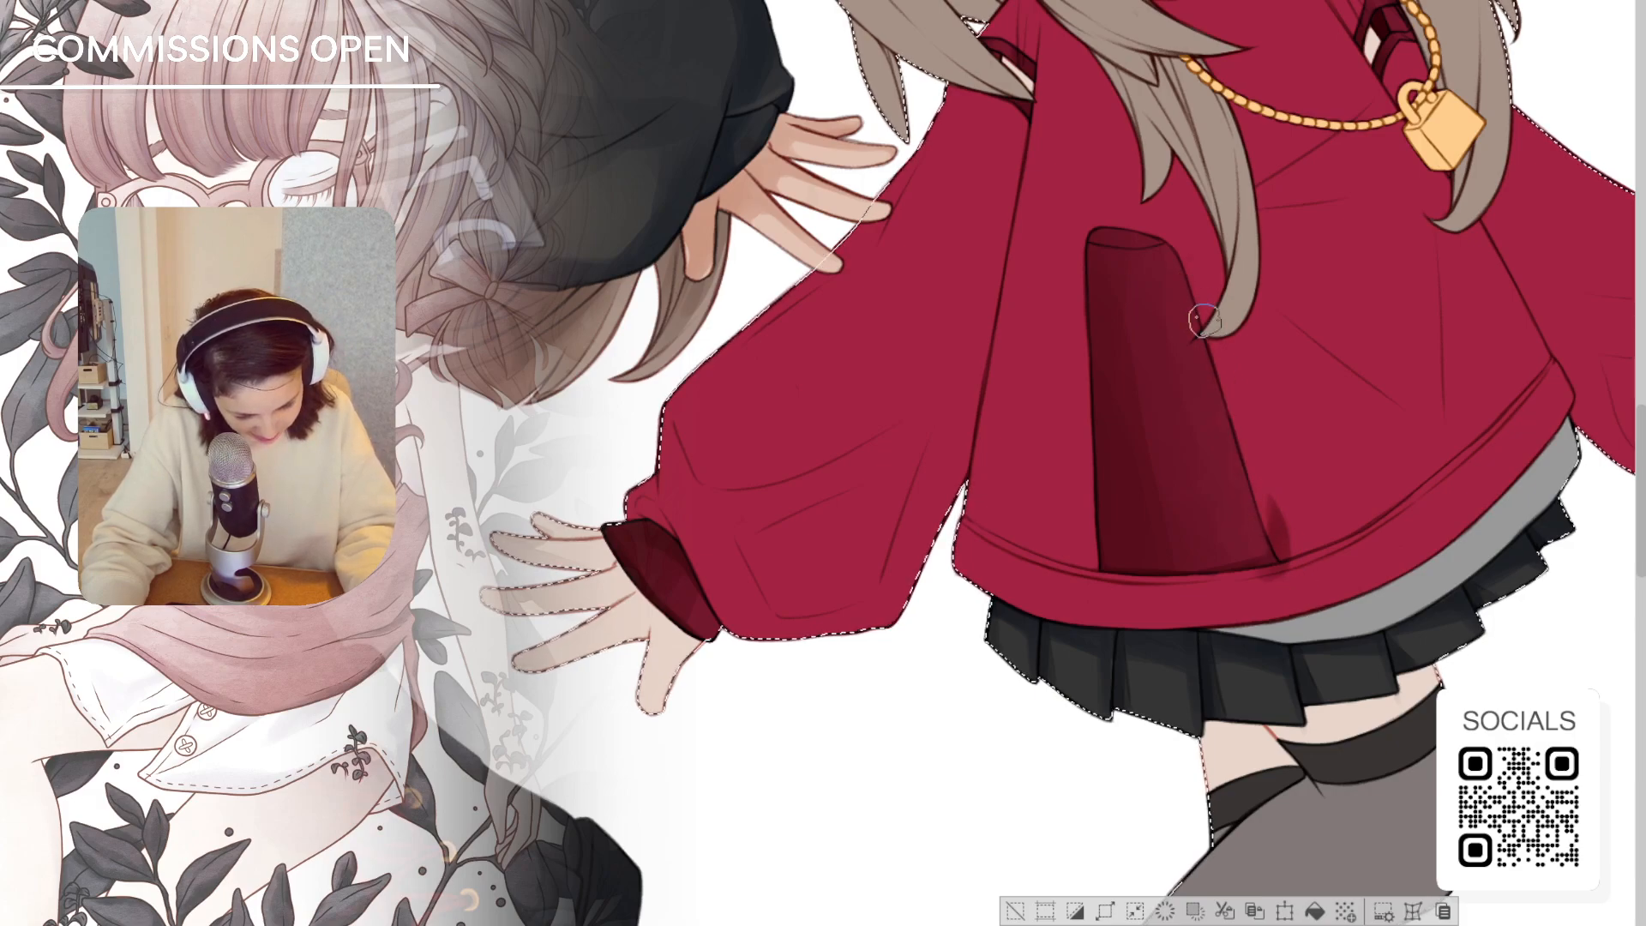
drag(1193, 275, 1287, 548)
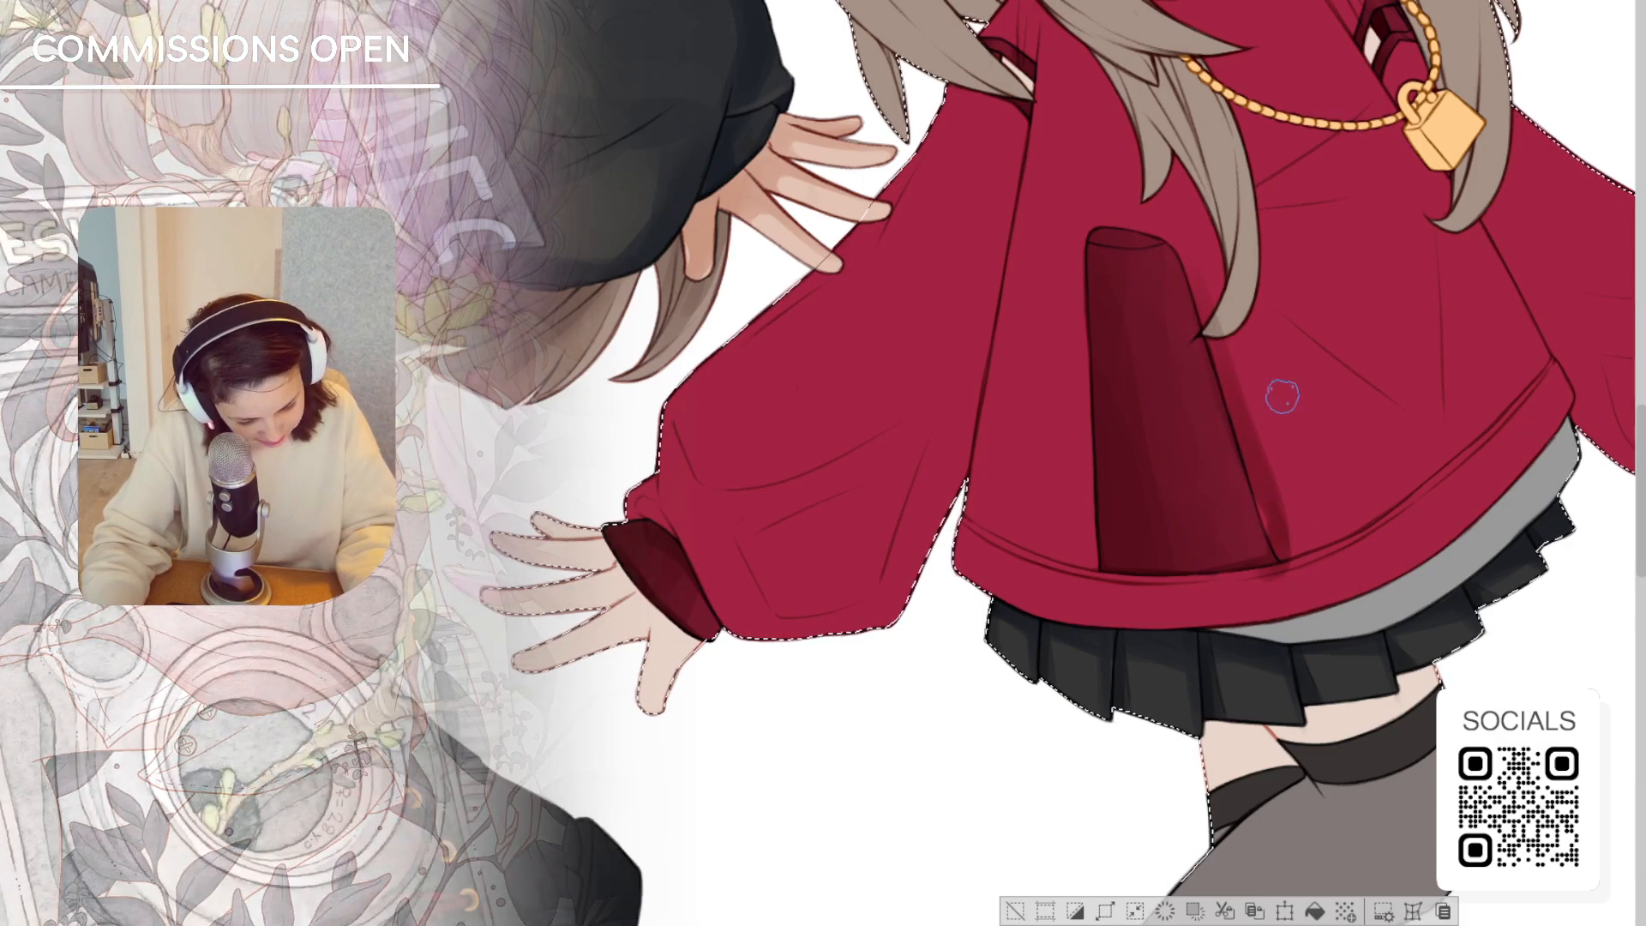
Mirror the canvas and try painting a soft shadow along the dark panel's opposite edge and around its upper end
key(h)
mouse_move(1071, 480)
mouse_down()
mouse_move(1063, 531)
mouse_move(1072, 465)
mouse_up()
drag(857, 471, 1468, 473)
drag(1568, 573, 1565, 335)
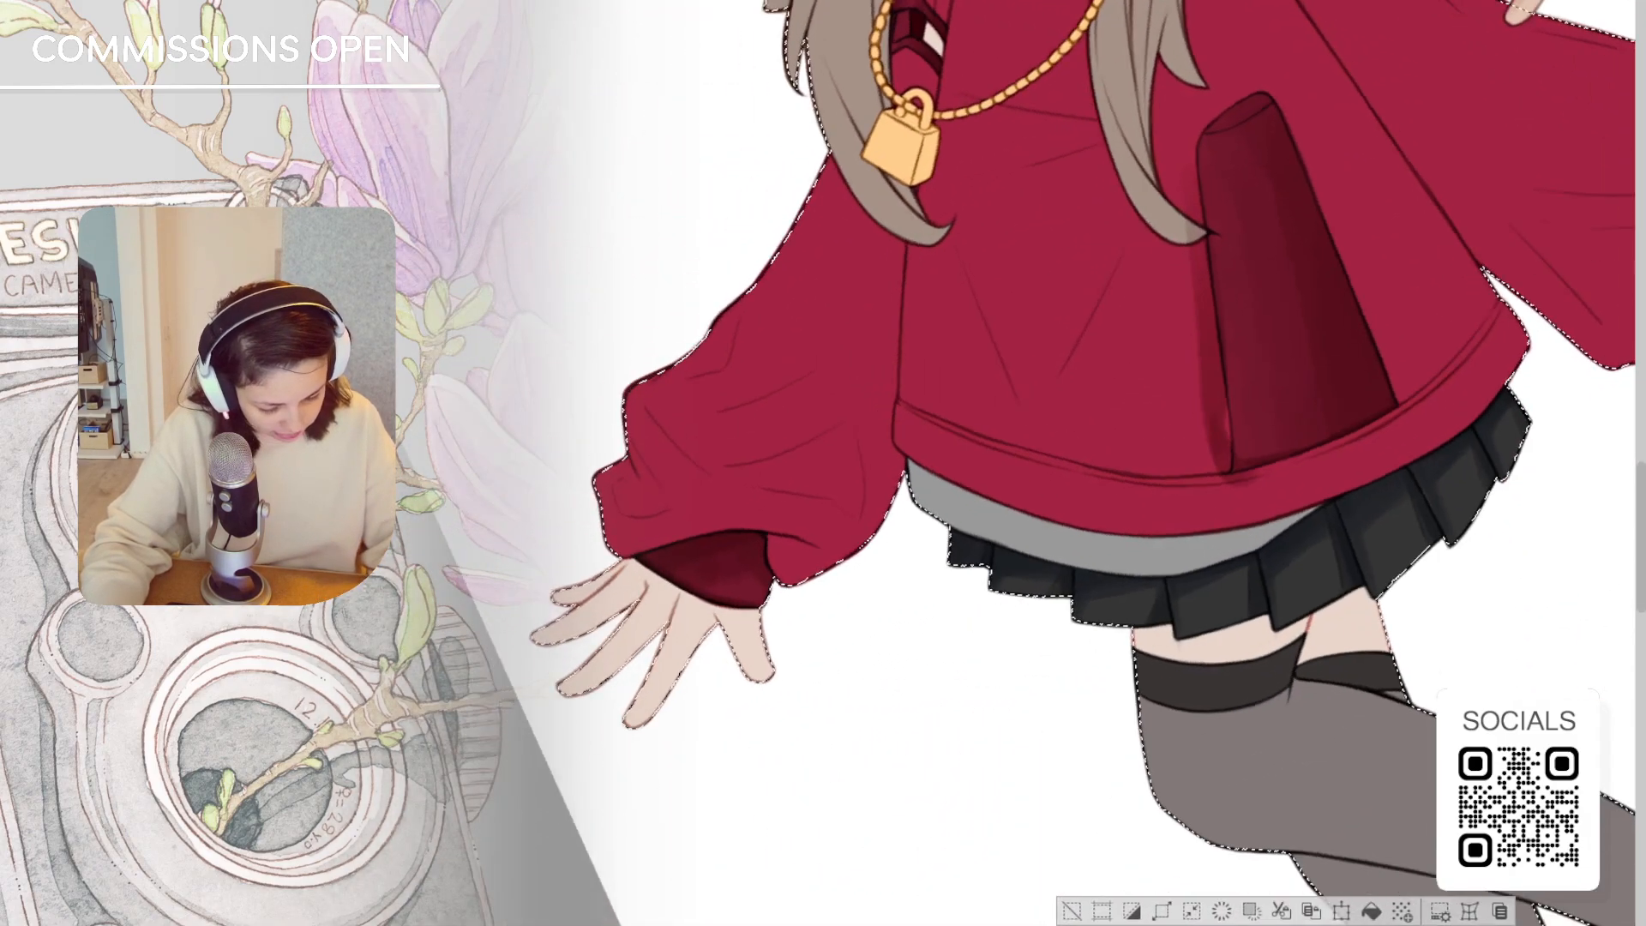
drag(1302, 91, 1295, 254)
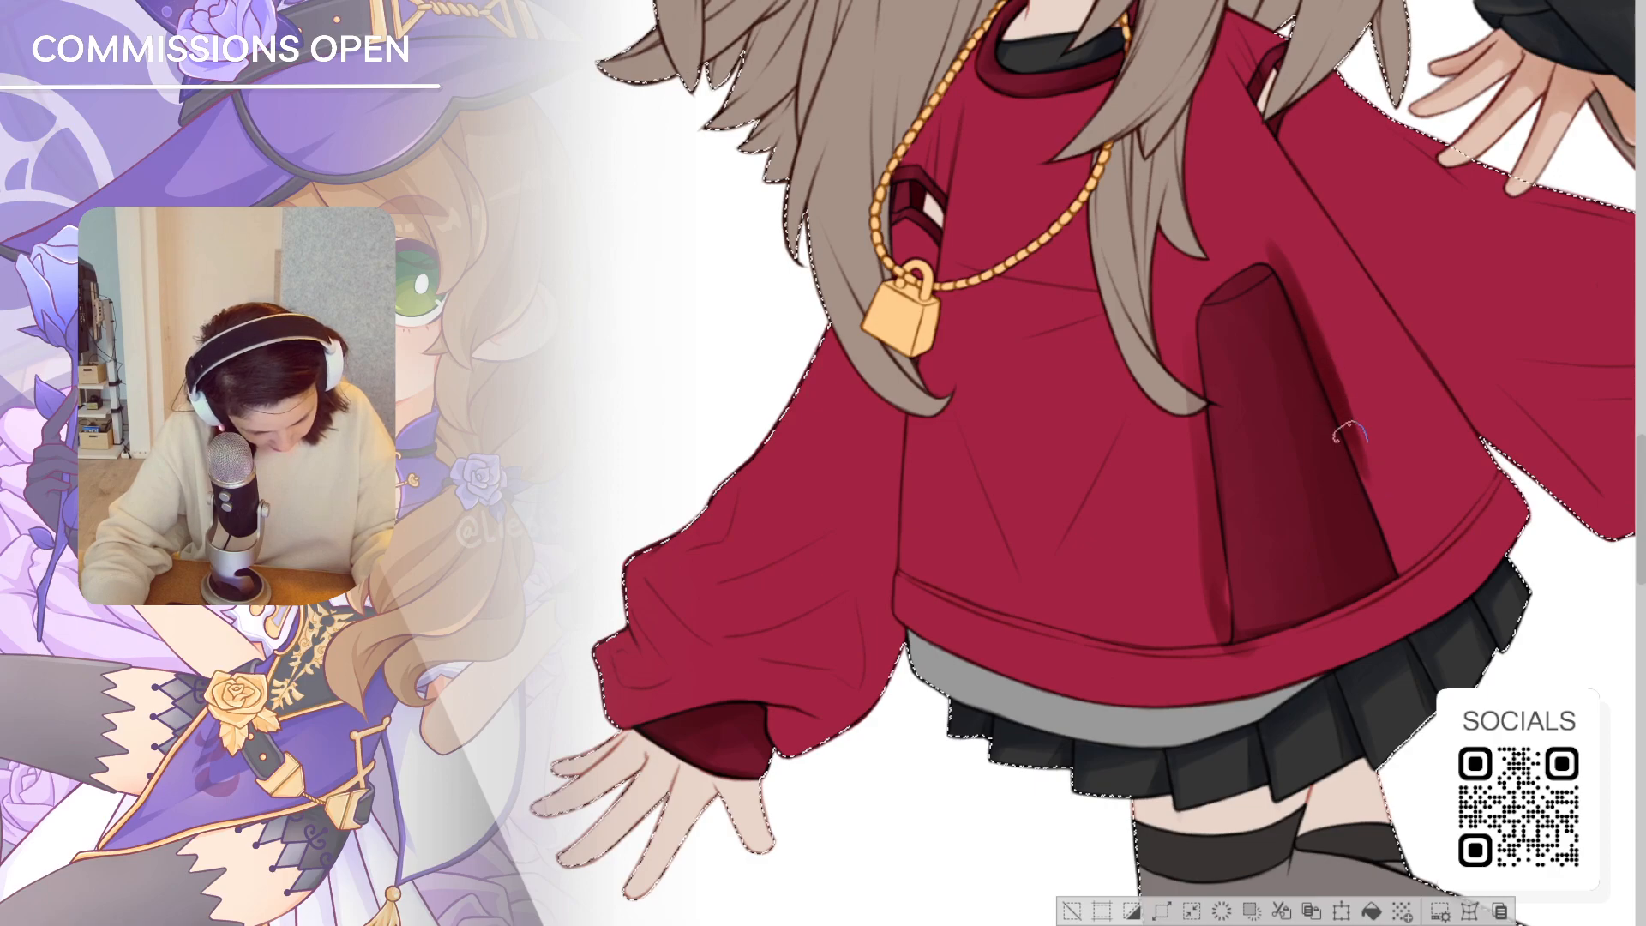
drag(1350, 435, 1394, 532)
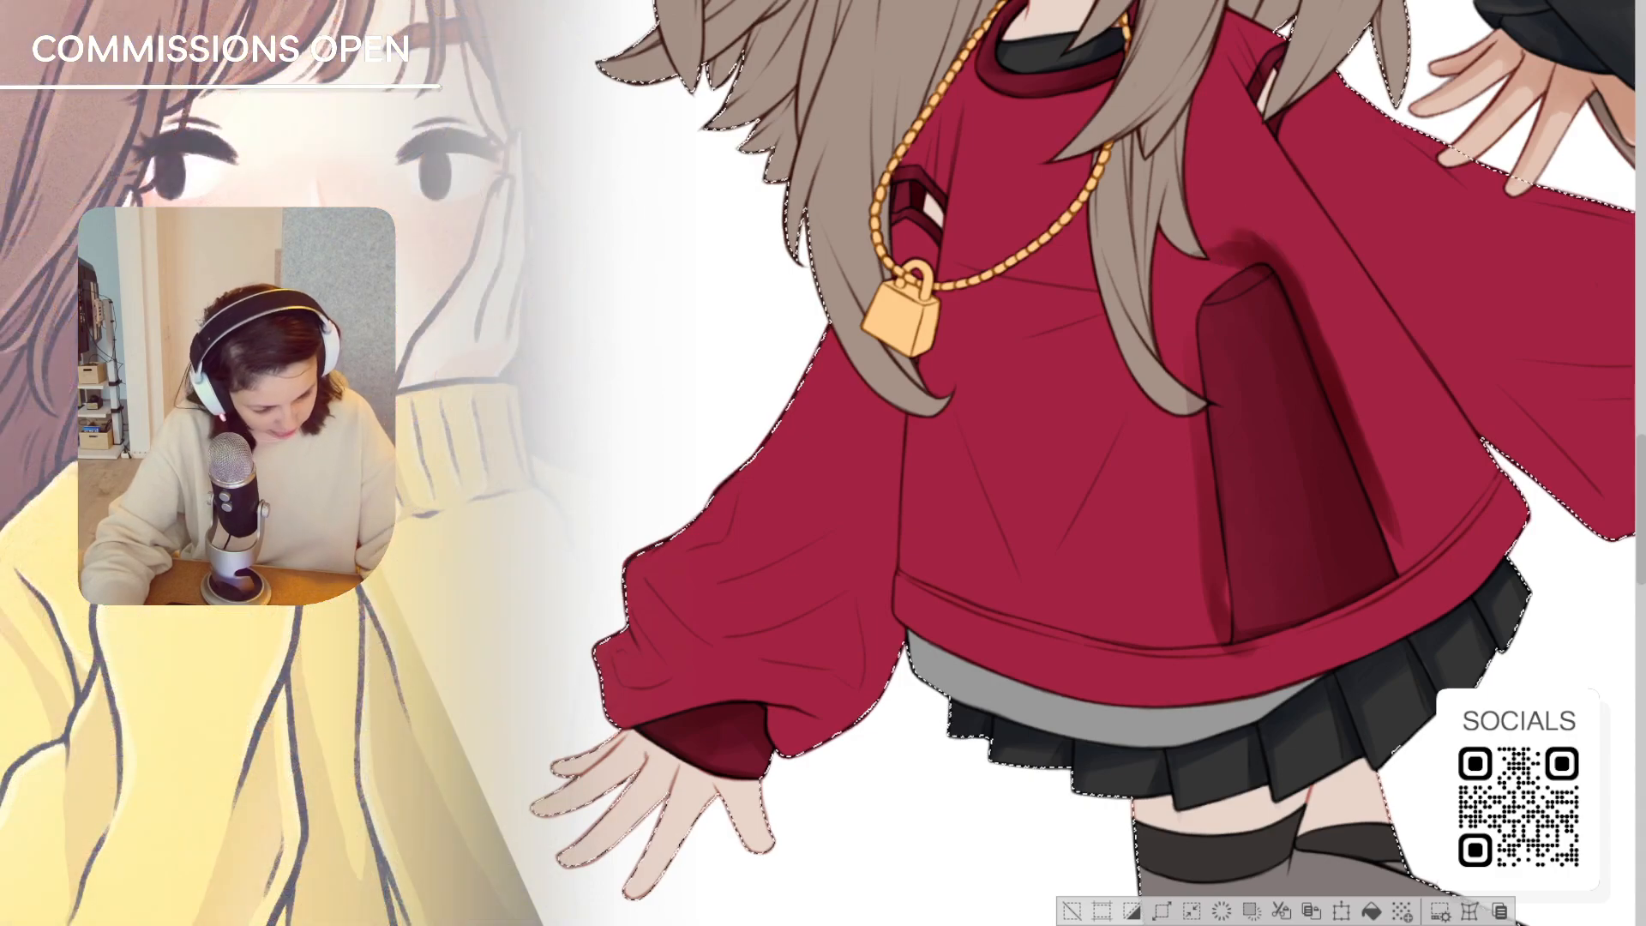
Review the front panel from rotated and mirrored views and remove the trial shadows painted on the red fabric around it
key(^)
key(^)
key(^)
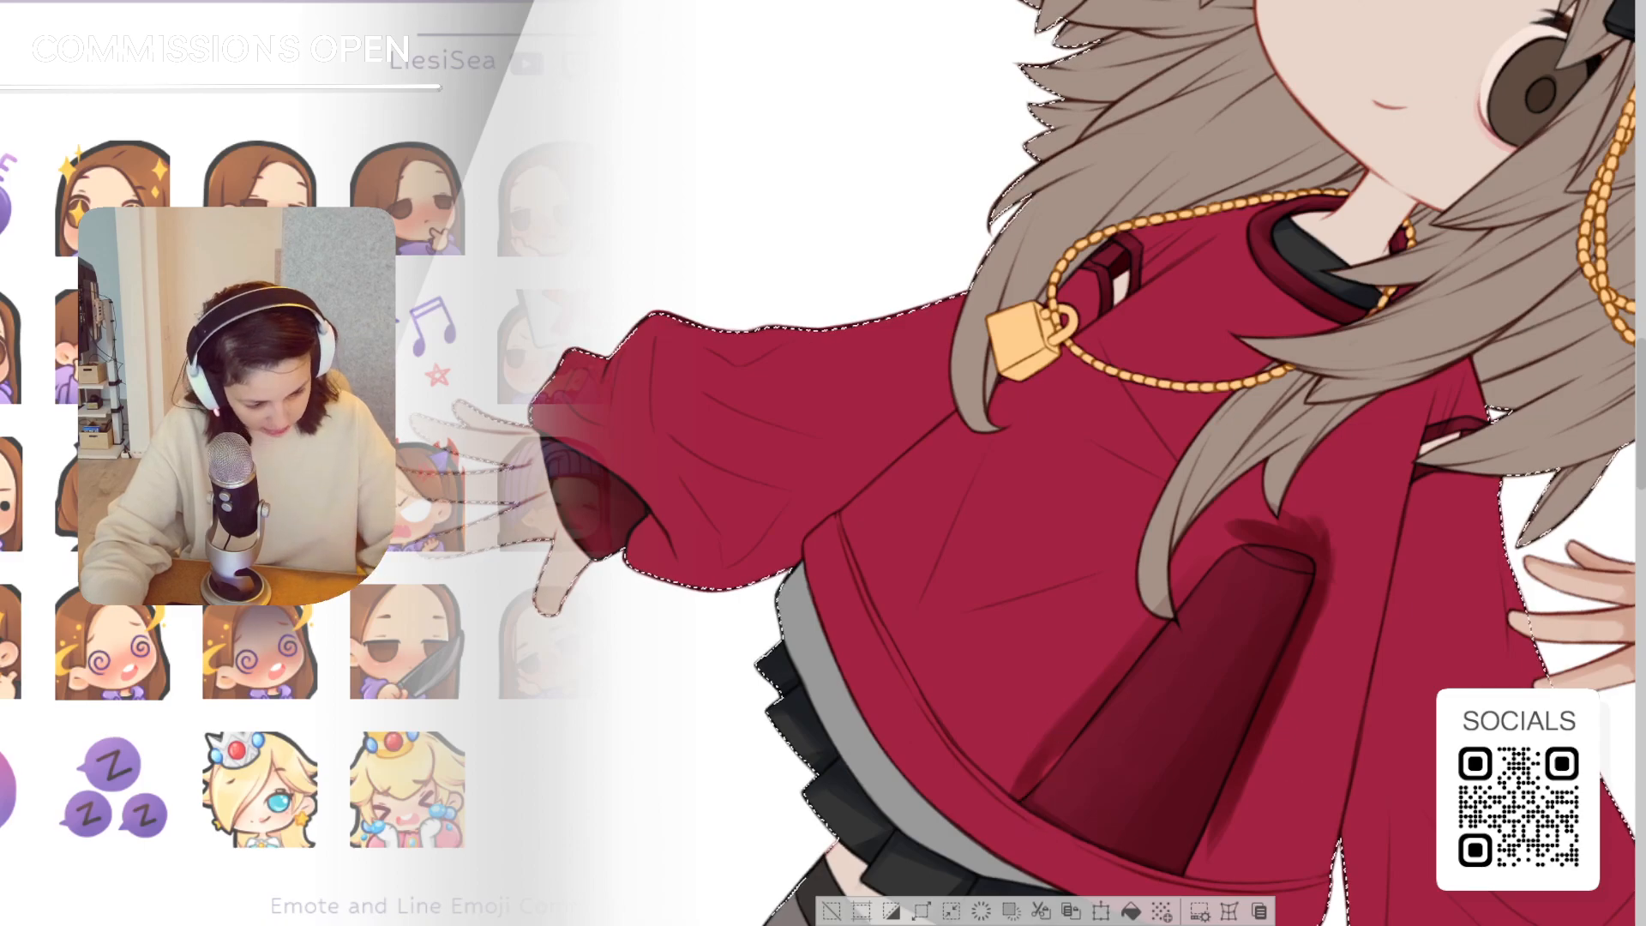
drag(1277, 557, 1243, 309)
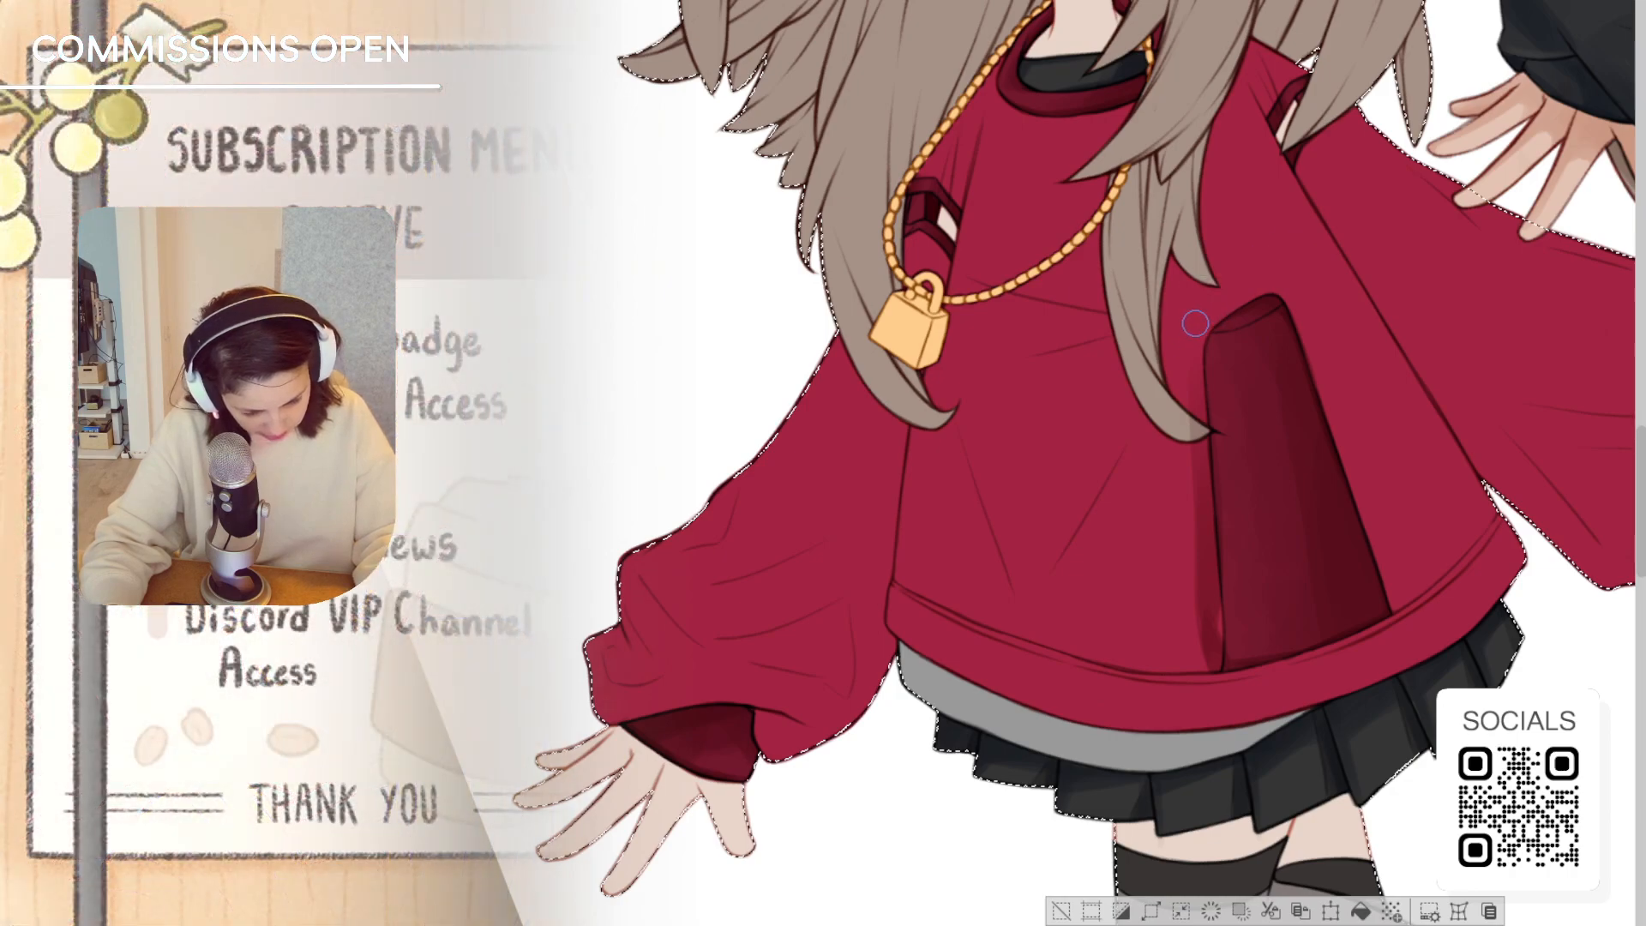
key(h)
key(asciicircum)
key(minus)
key(minus)
key(minus)
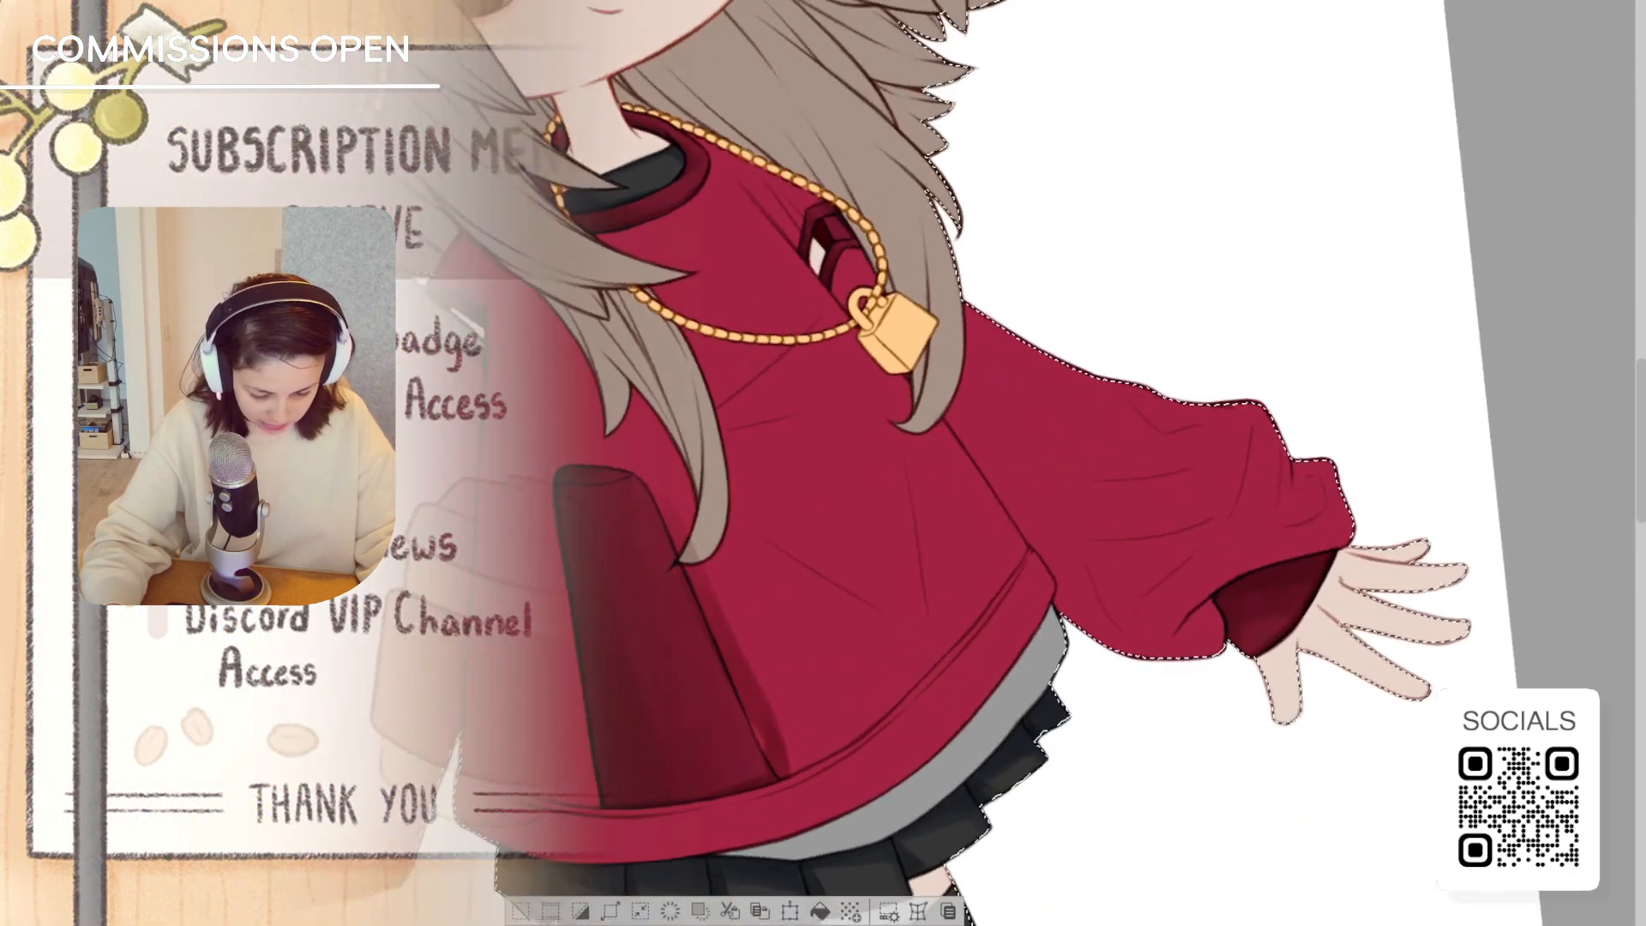
drag(543, 518, 1017, 303)
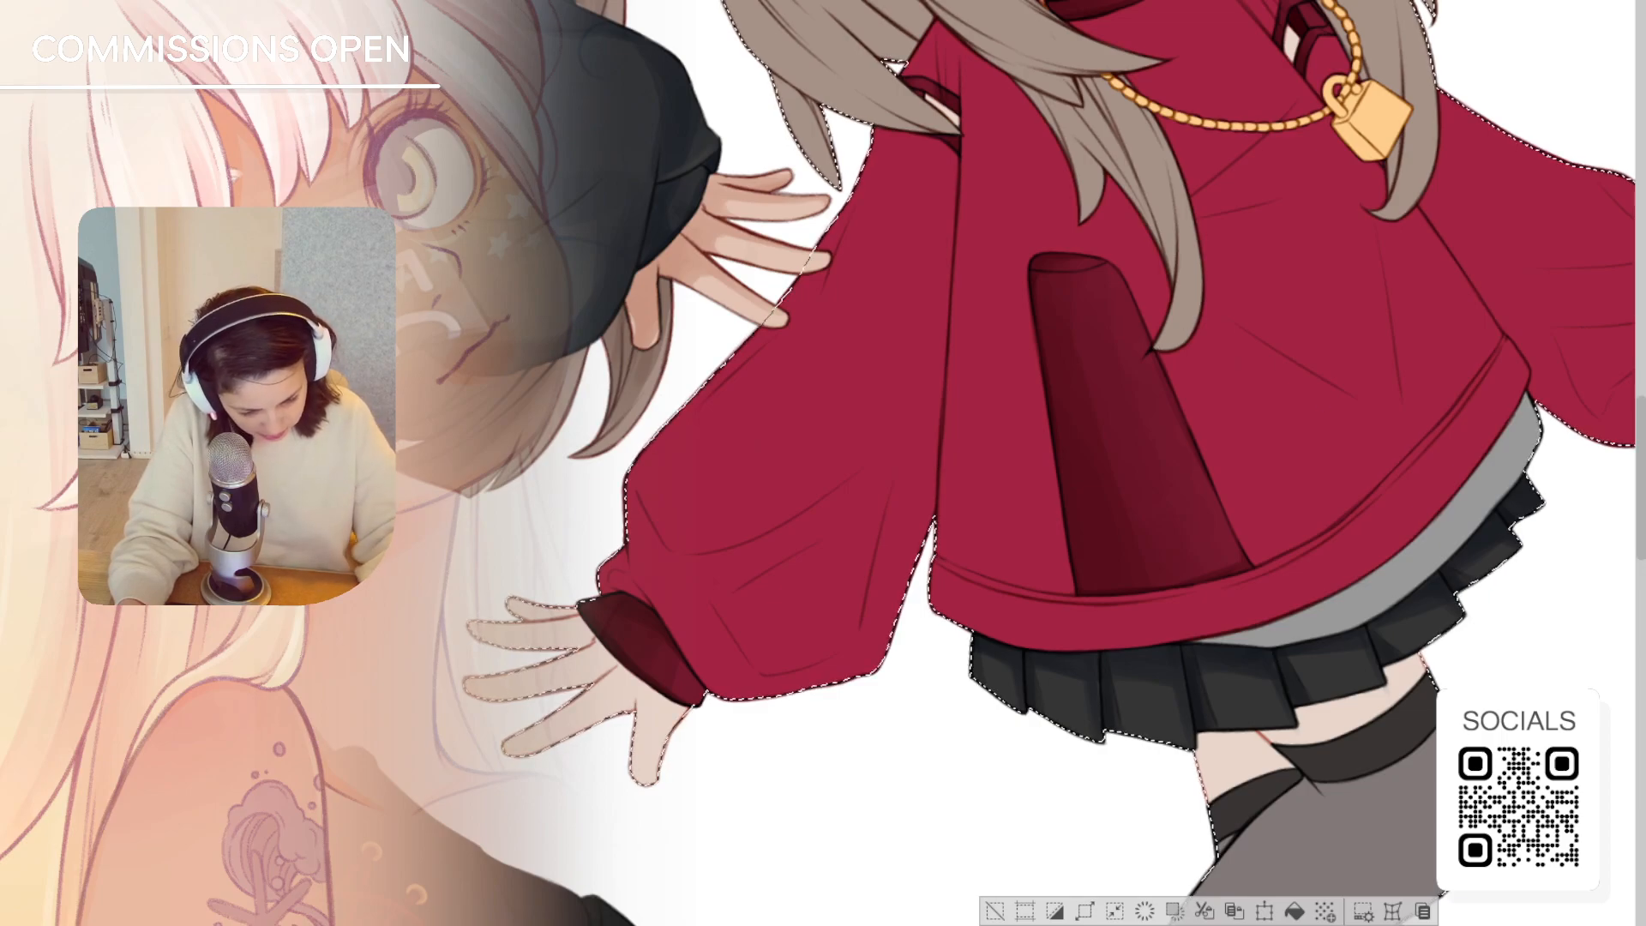
Inspect the unshaded stockings, ankle bows and platform shoes on the girl's legs
scroll(938, 471, up, 3)
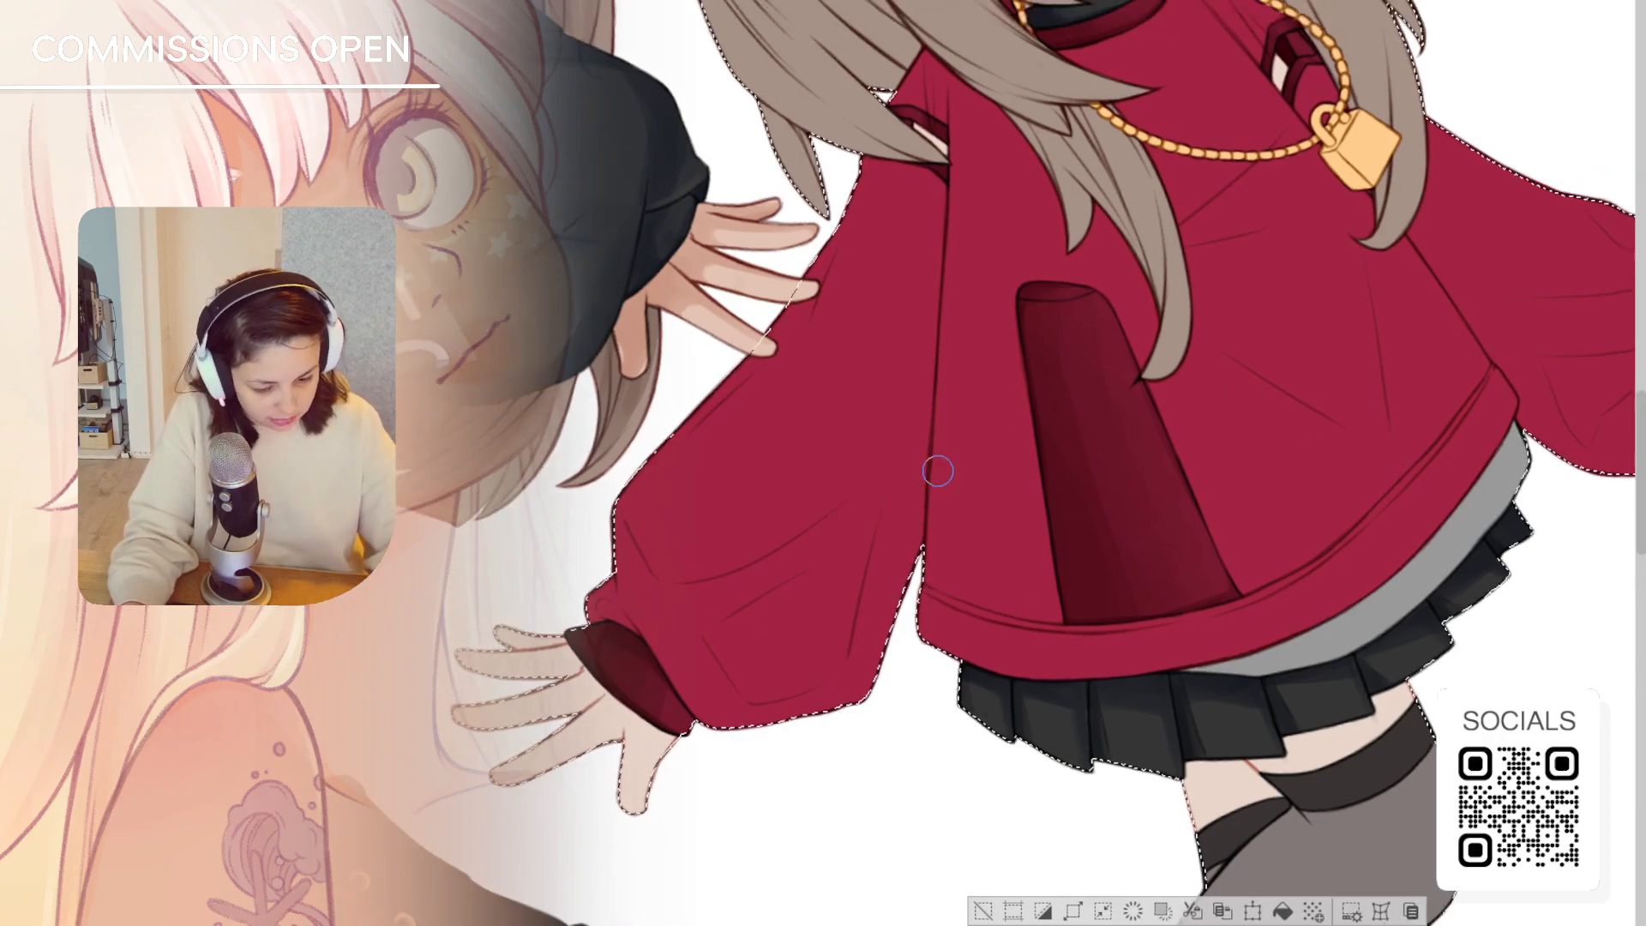
scroll(938, 470, right, 4)
scroll(938, 470, down, 3)
scroll(938, 471, down, 10)
scroll(937, 470, left, 4)
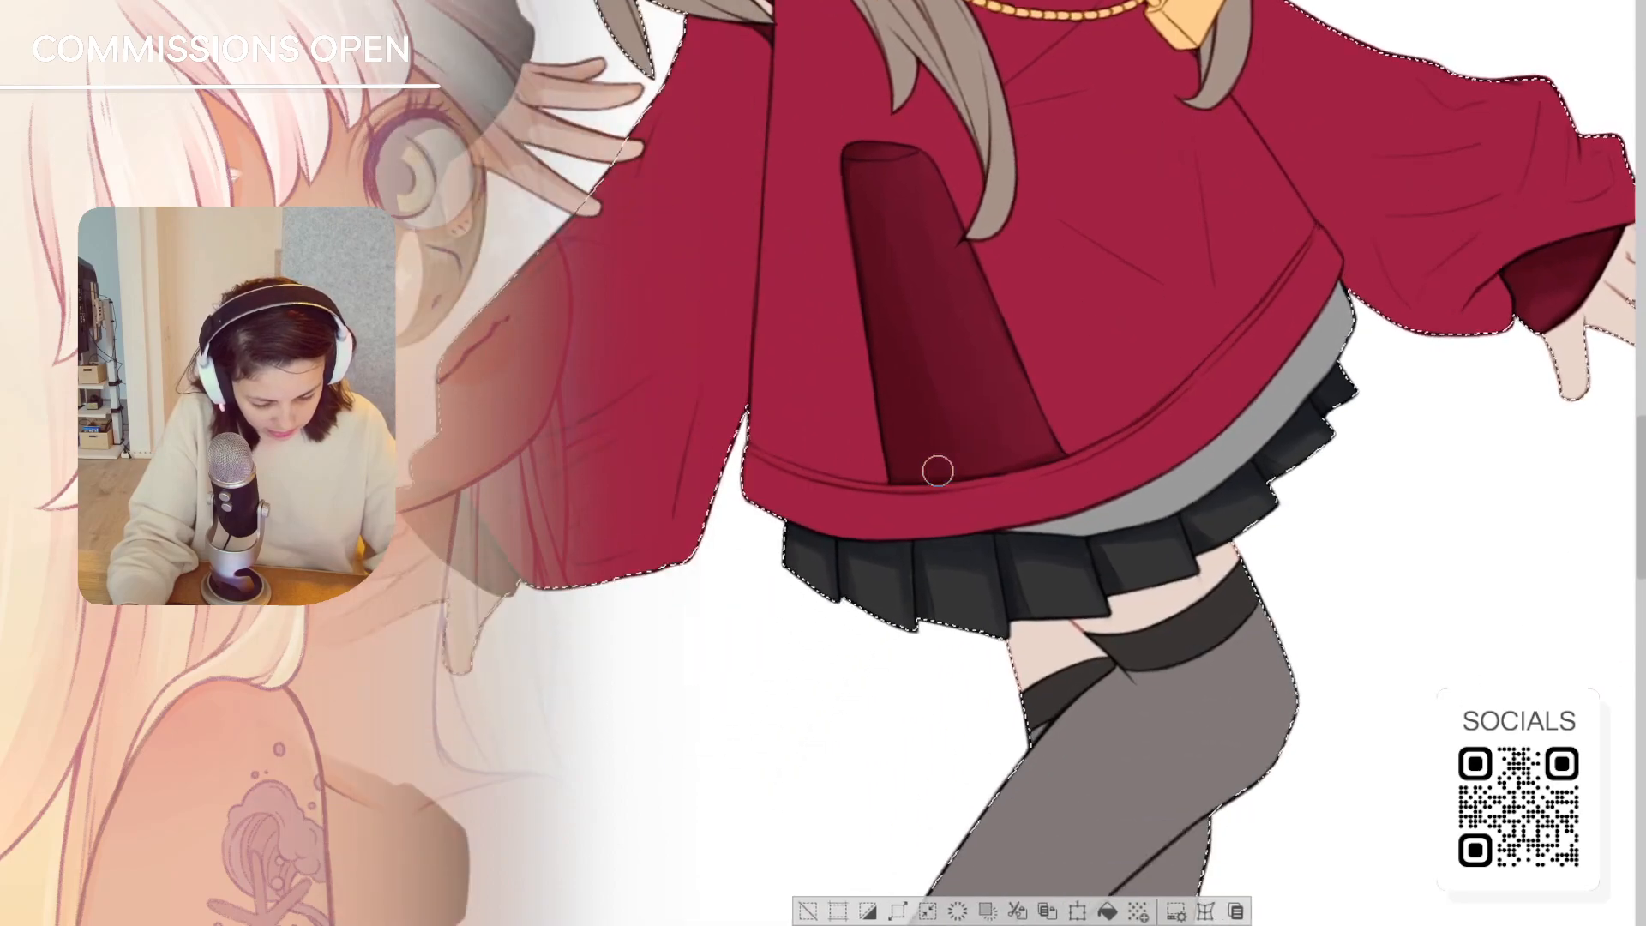
scroll(937, 470, down, 3)
scroll(938, 470, right, 3)
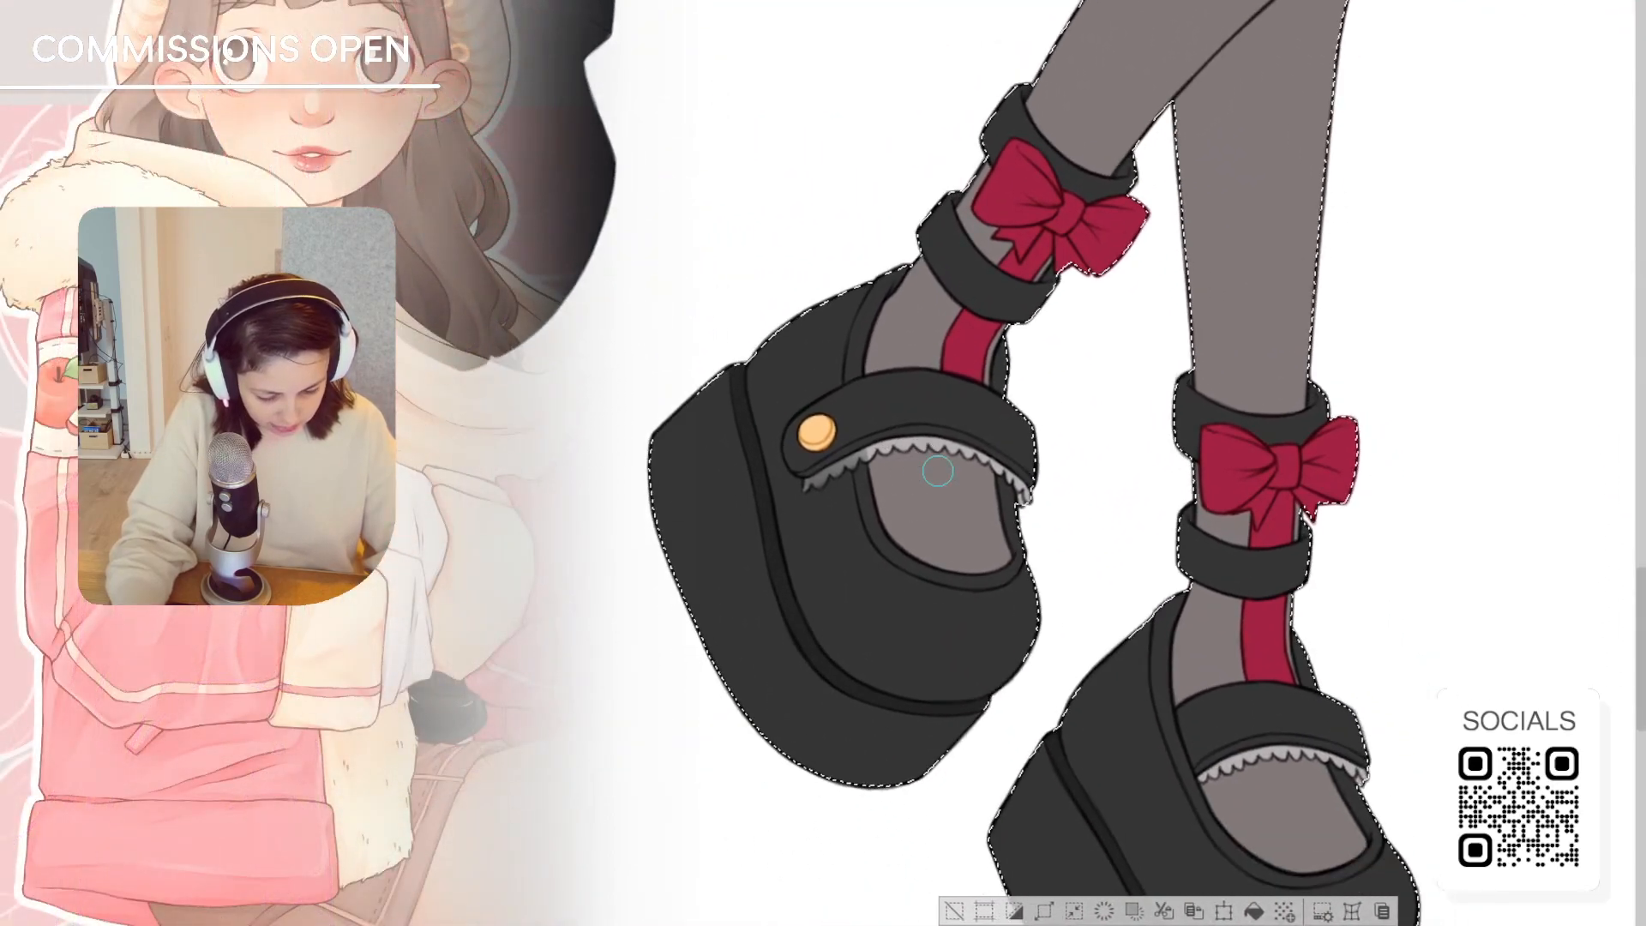
scroll(938, 470, up, 6)
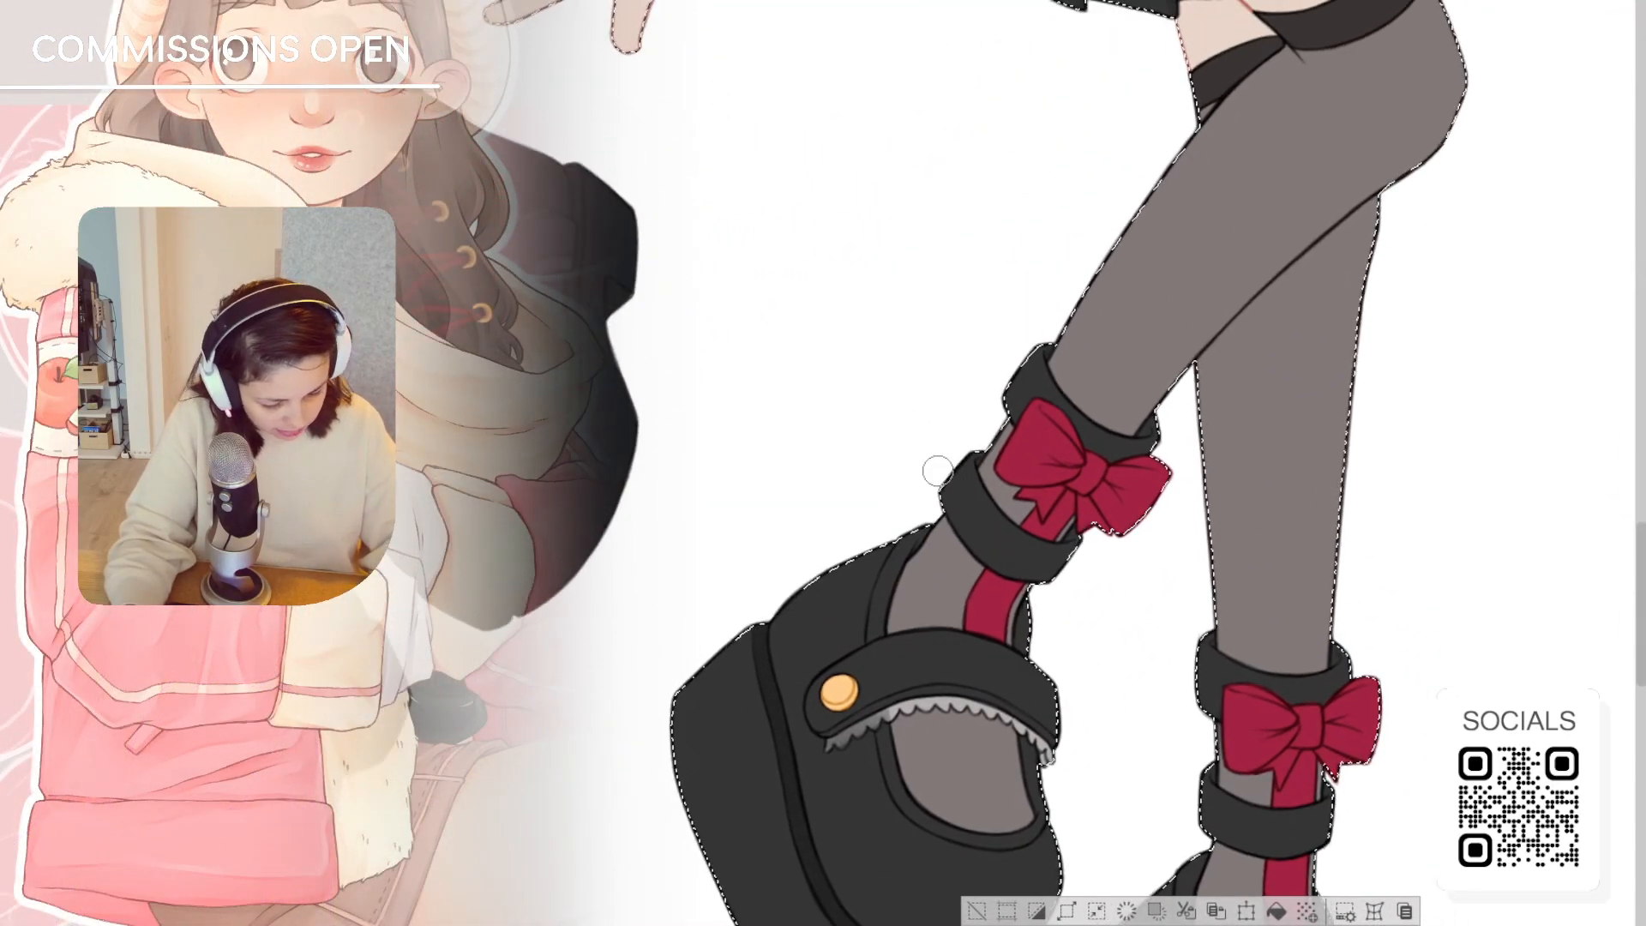
key(minus)
key(minus)
key(minus)
key(minus)
key(minus)
key(asciicircum)
key(asciicircum)
key(asciicircum)
key(asciicircum)
key(asciicircum)
key(asciicircum)
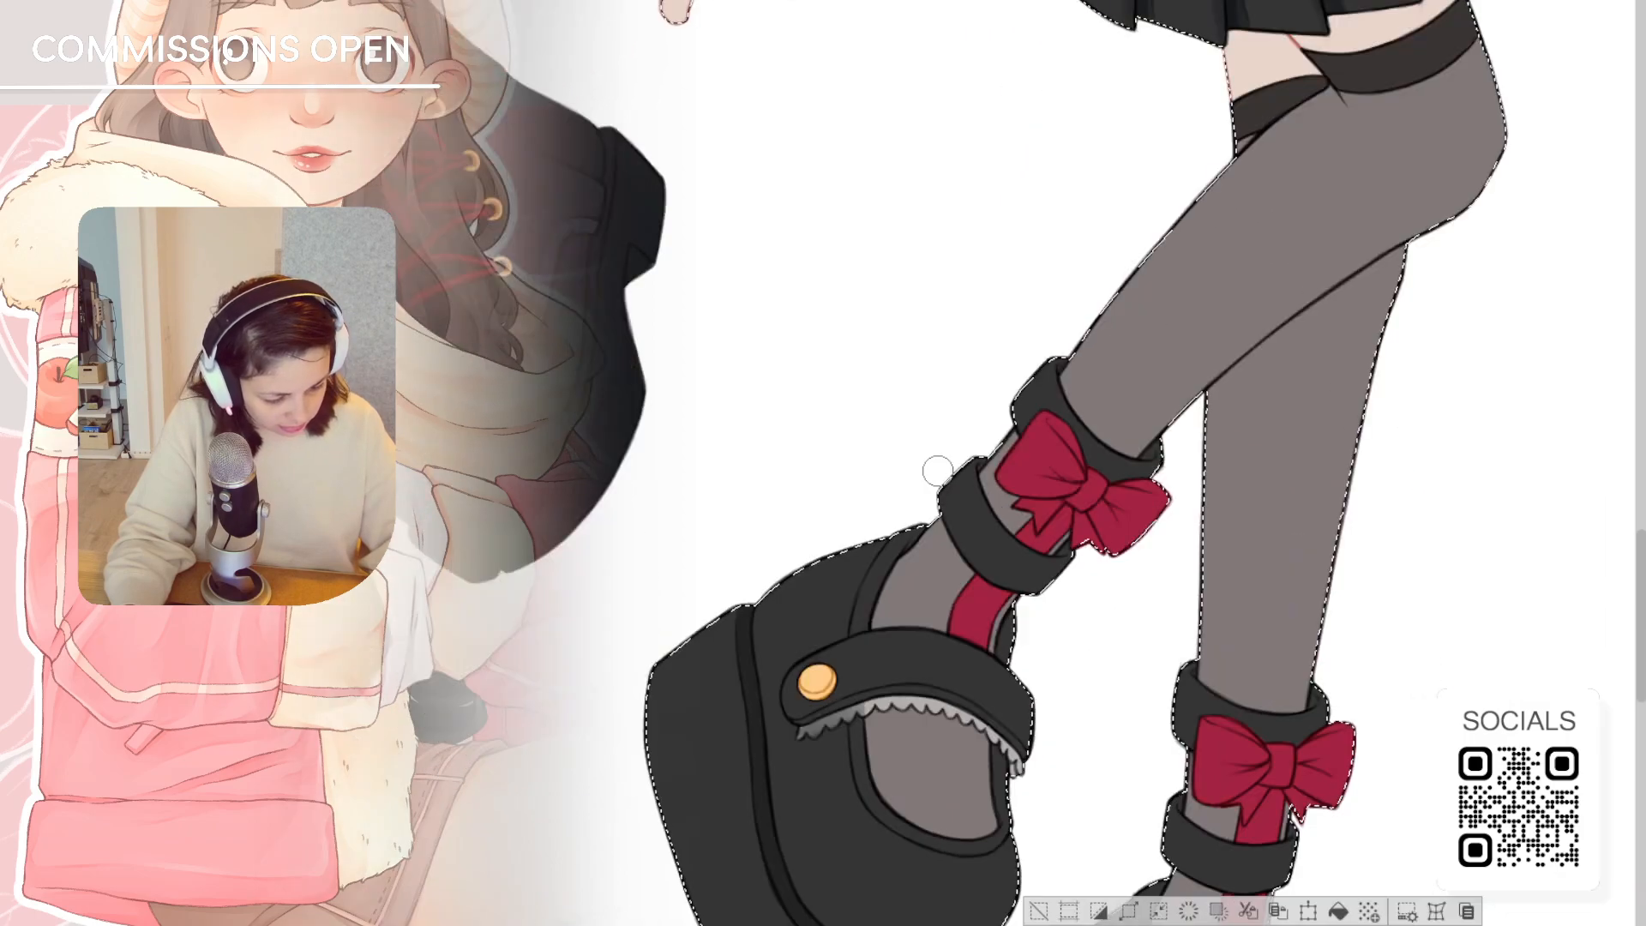
scroll(938, 471, down, 1)
scroll(938, 470, up, 1)
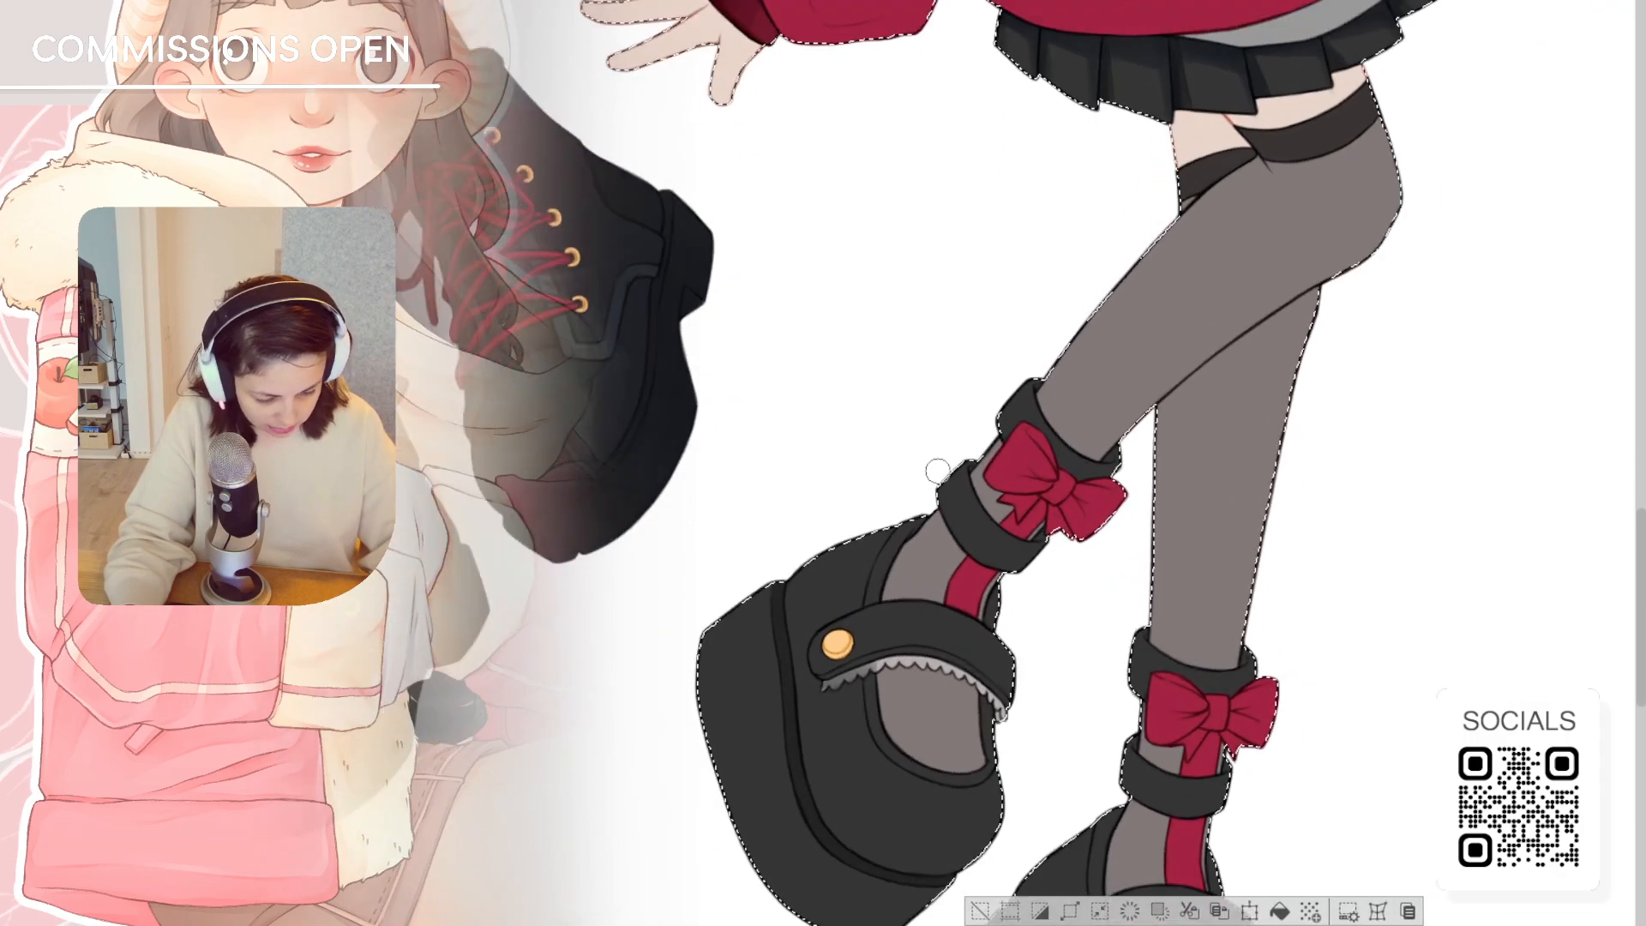
scroll(938, 471, left, 2)
scroll(937, 470, down, 1)
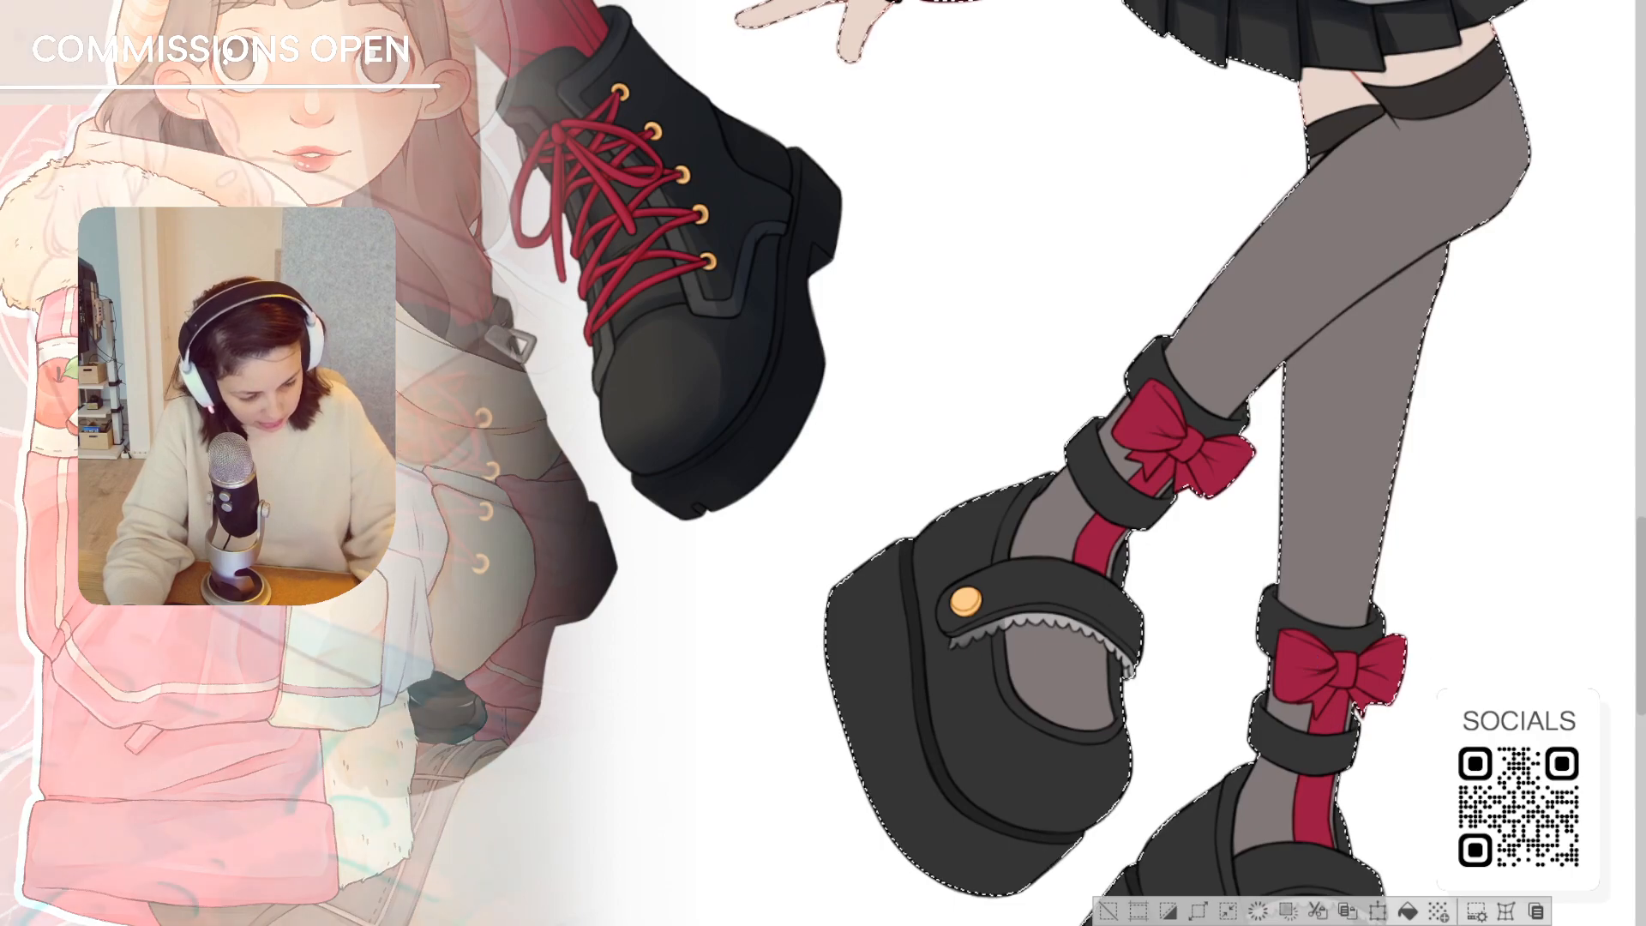
drag(1430, 458, 1452, 129)
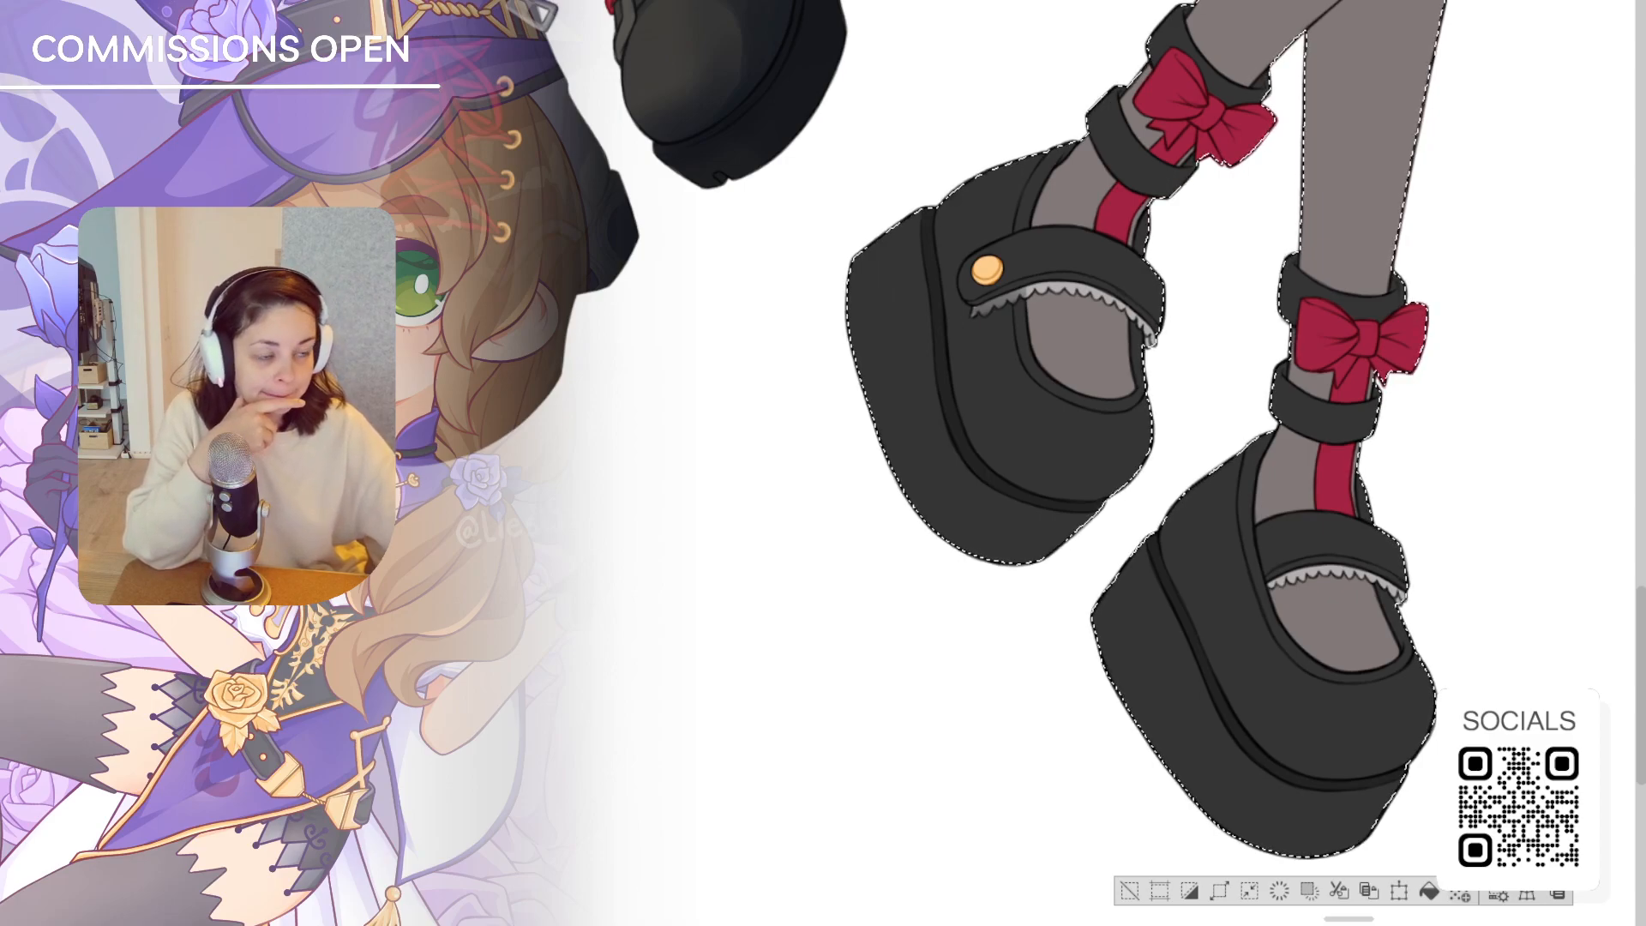
drag(1628, 0, 1550, 2)
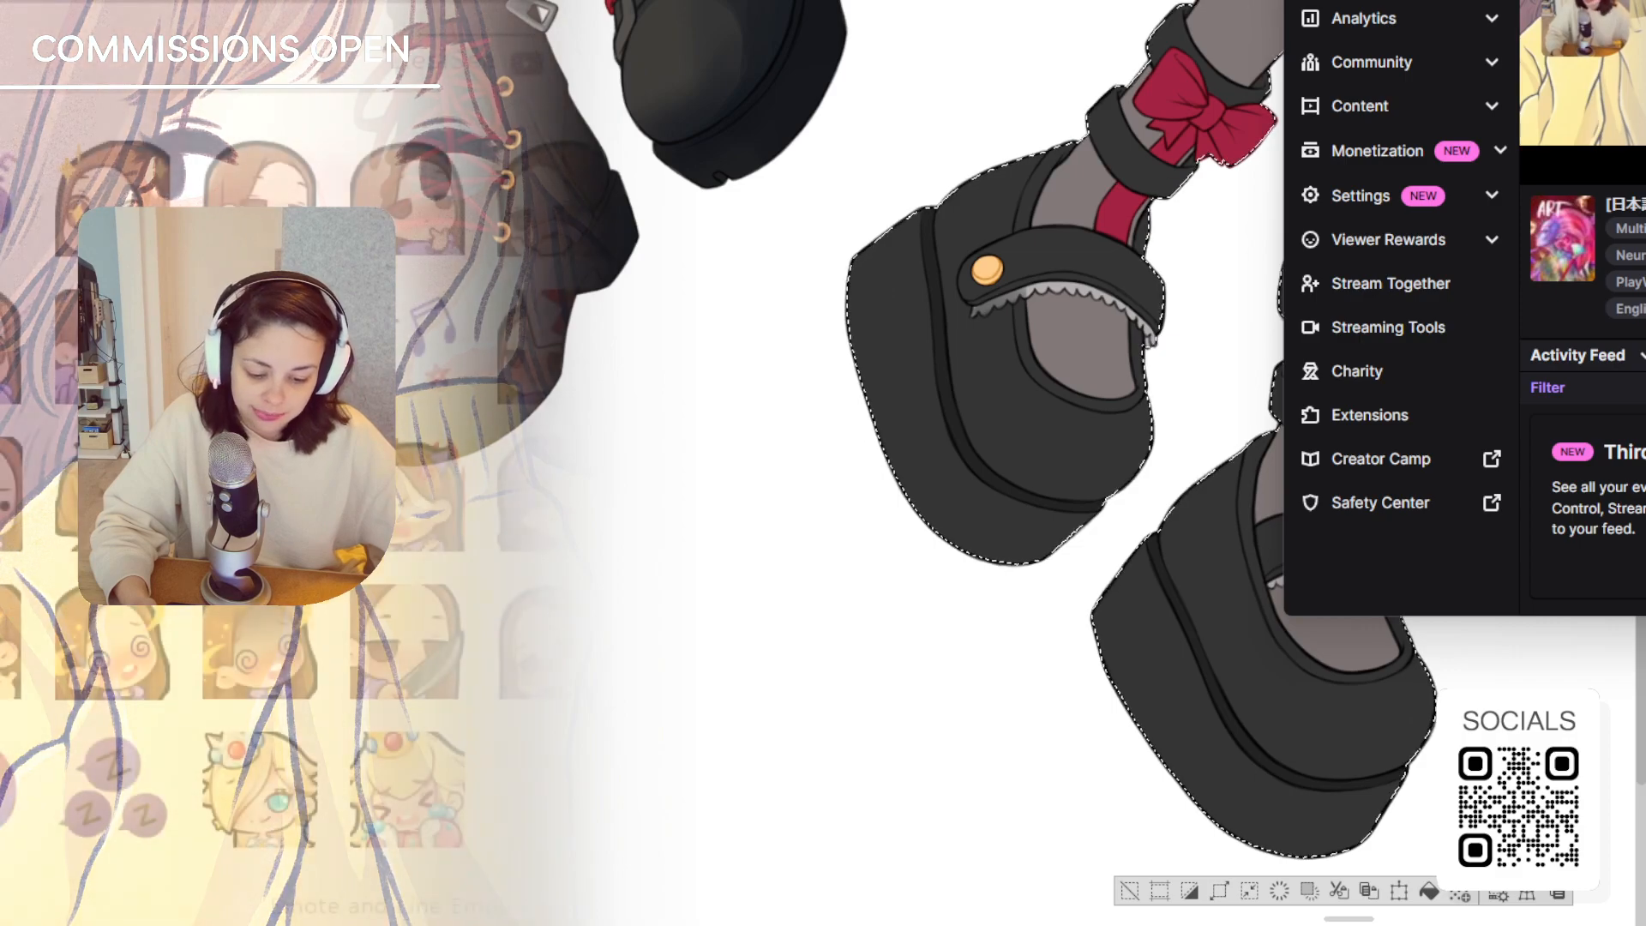
key(alt+Tab)
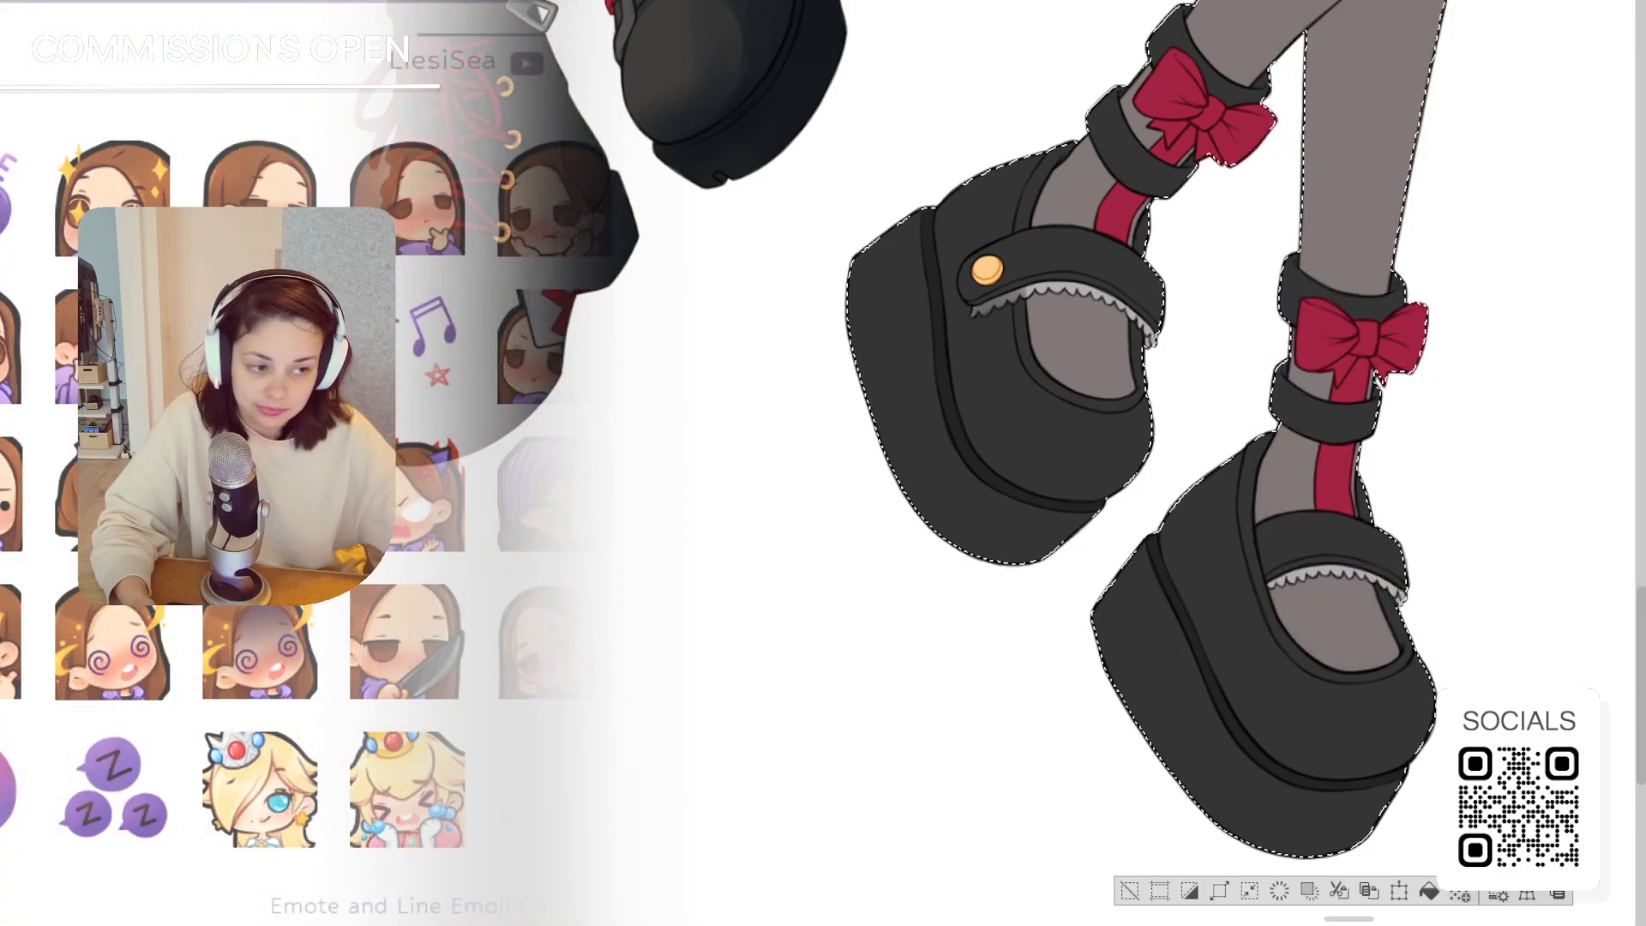
Try painting a dark shadow down the red ankle ribbon of the straight leg, from the cuff to the shoe strap
drag(1354, 355, 1398, 398)
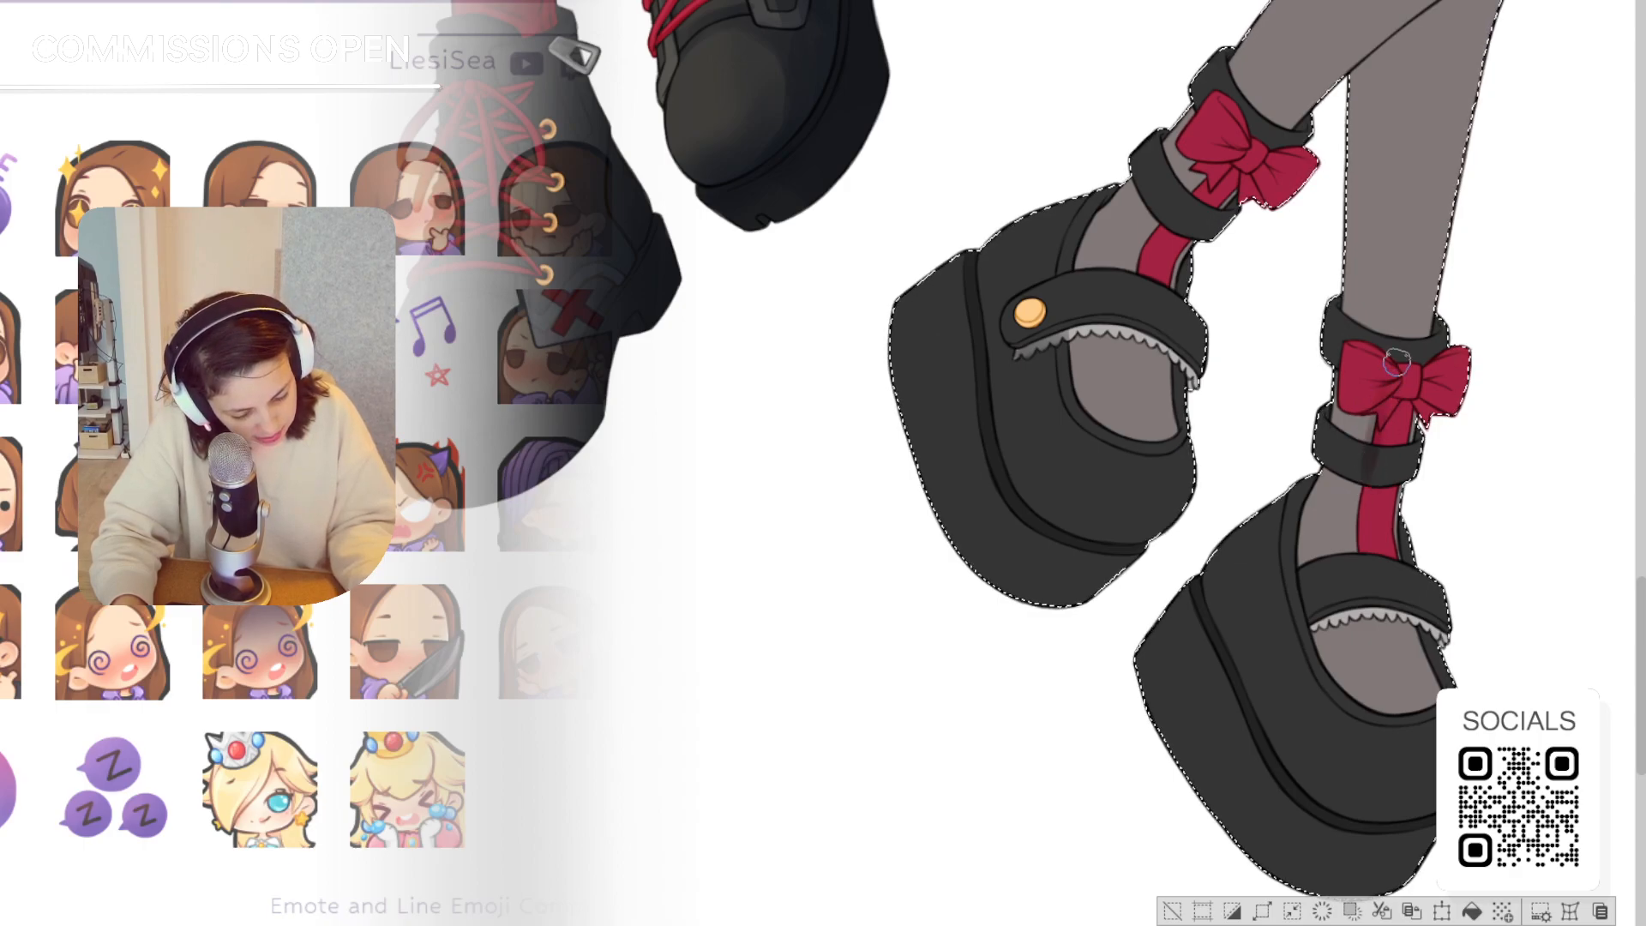
mouse_move(1371, 448)
mouse_down()
mouse_move(1362, 553)
mouse_move(1379, 380)
mouse_move(1359, 465)
mouse_move(1414, 414)
mouse_move(1362, 511)
mouse_move(1363, 478)
mouse_move(1363, 581)
mouse_up()
drag(1358, 489, 1368, 593)
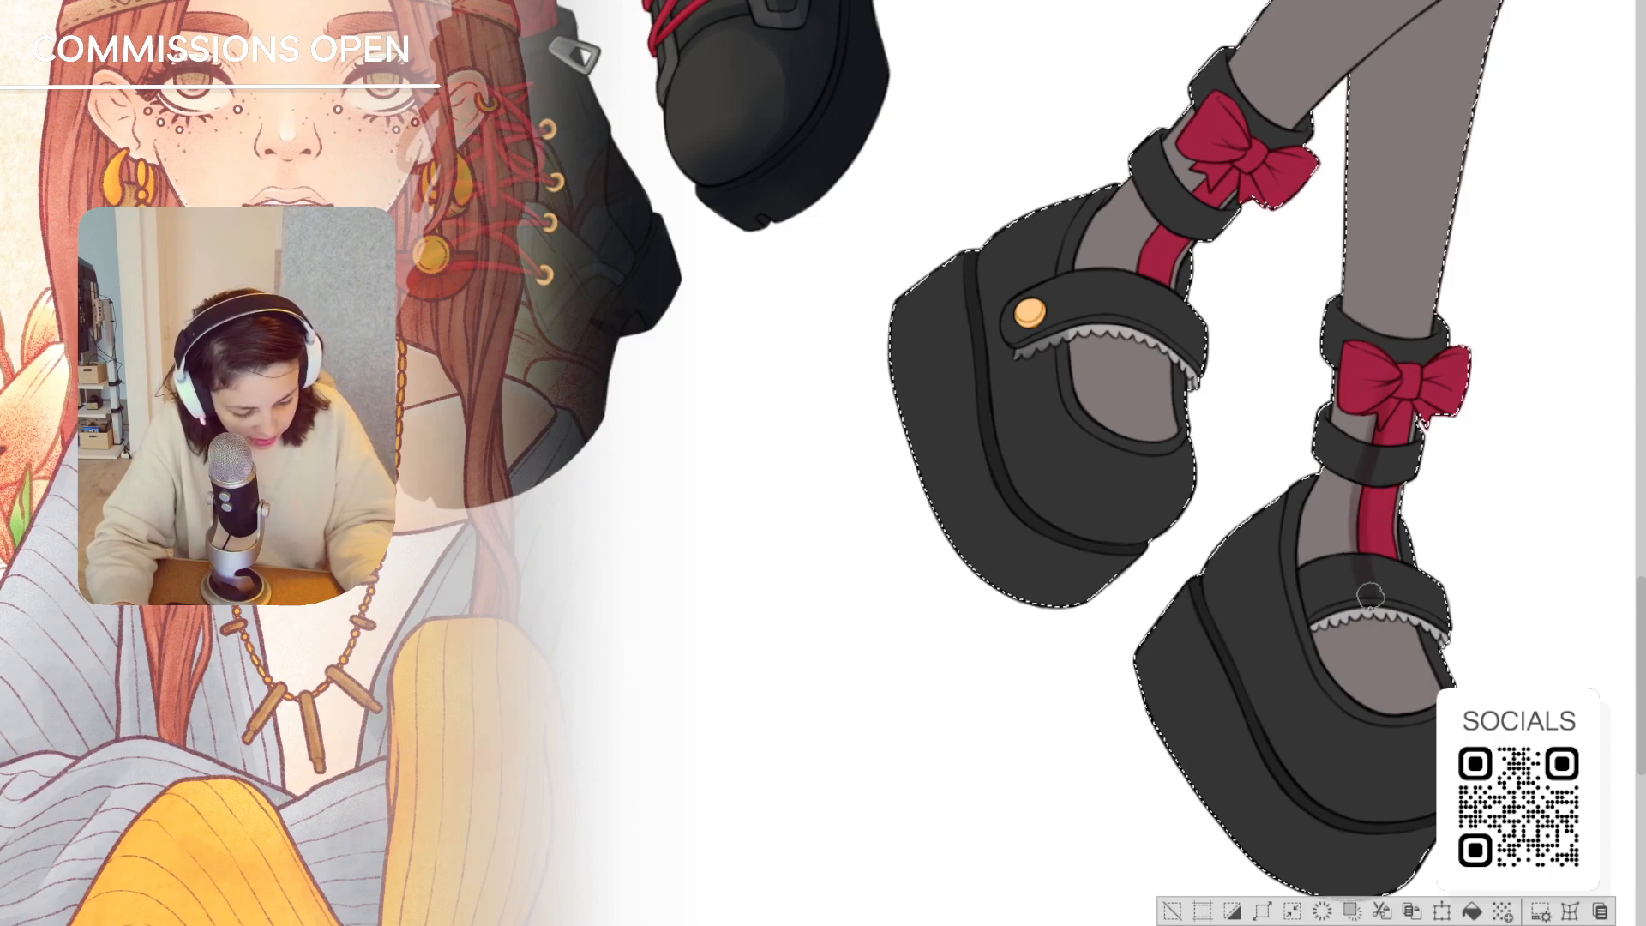
drag(1354, 508, 1365, 581)
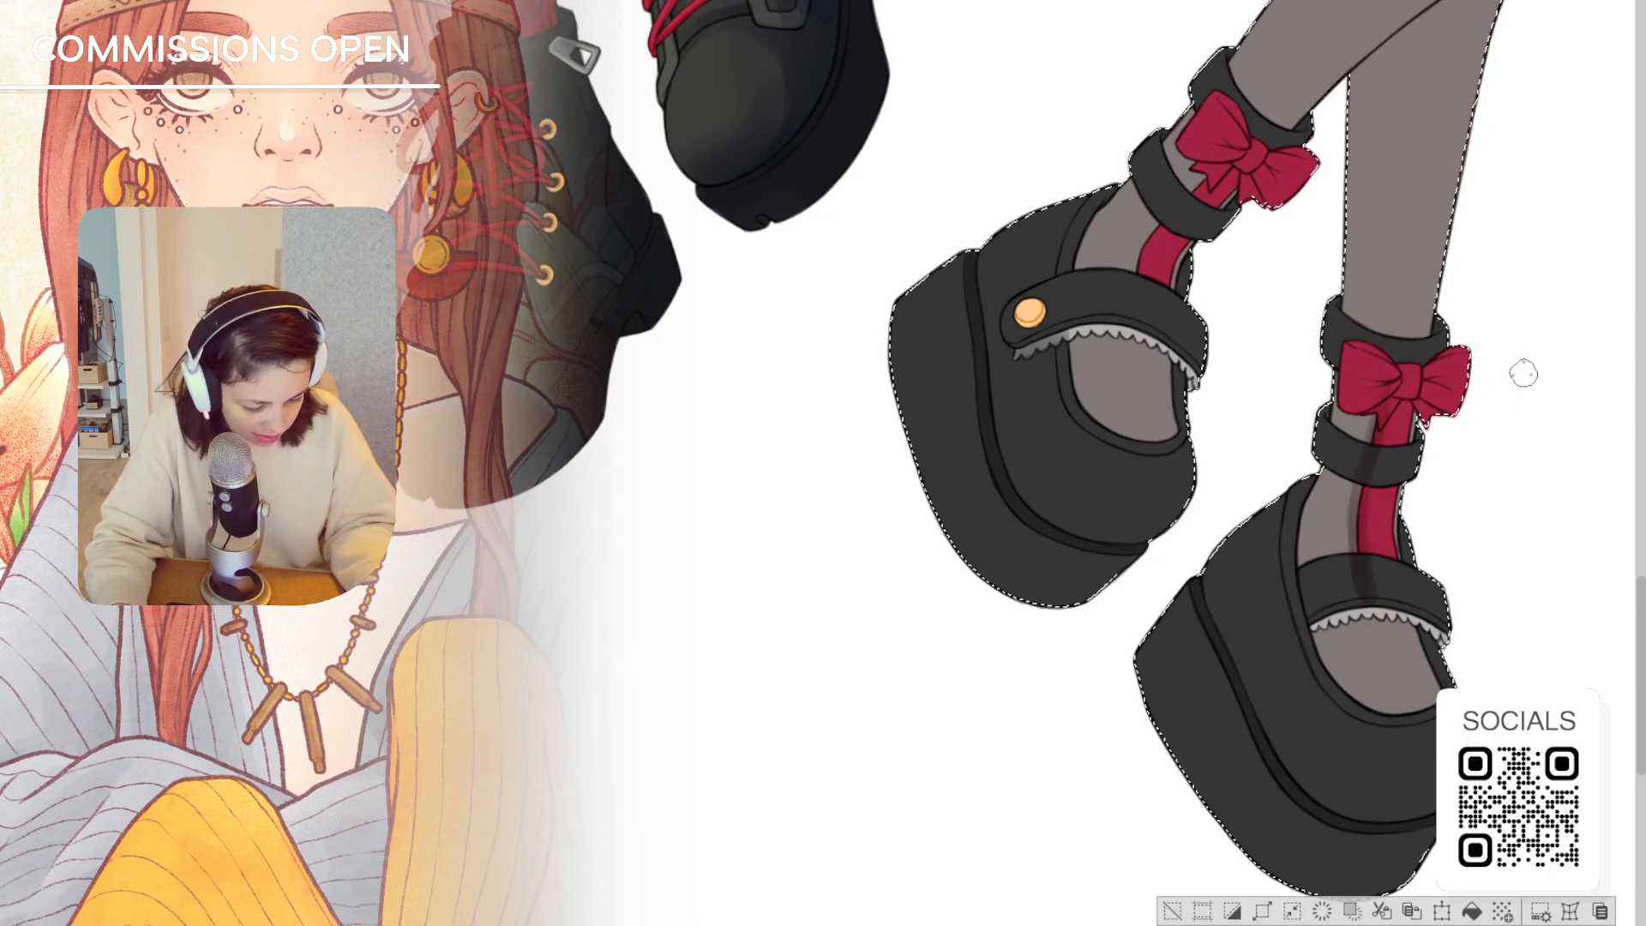
Paint soft fold shadows on the loops and tails of both red ankle bows
drag(1372, 411, 1393, 540)
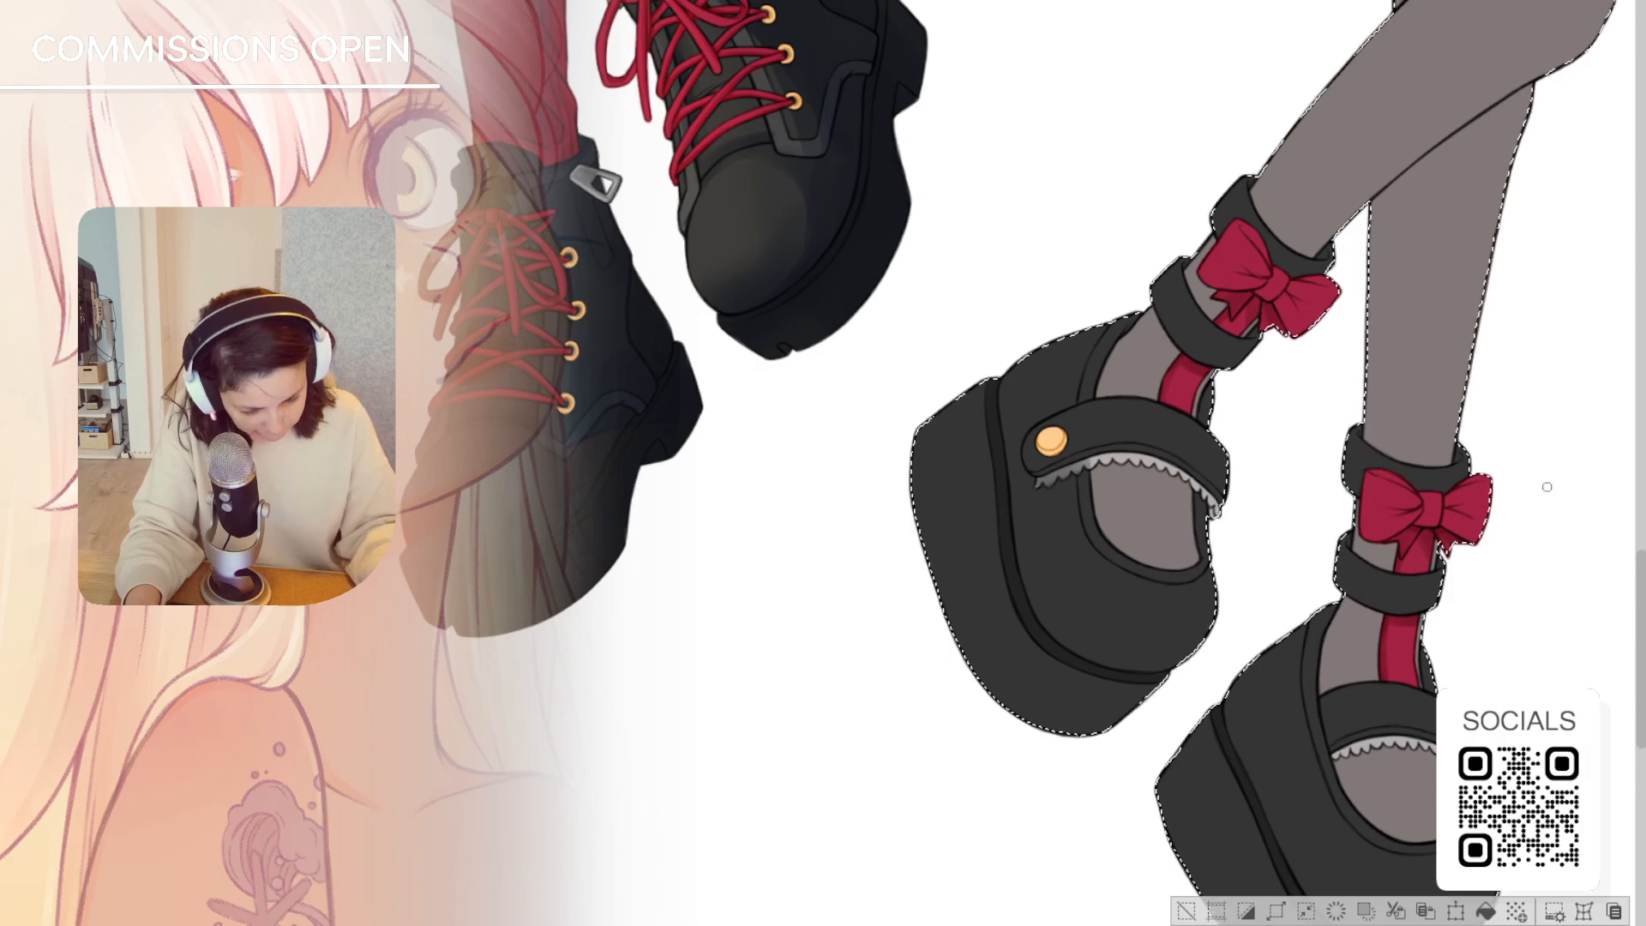
drag(1051, 441, 997, 587)
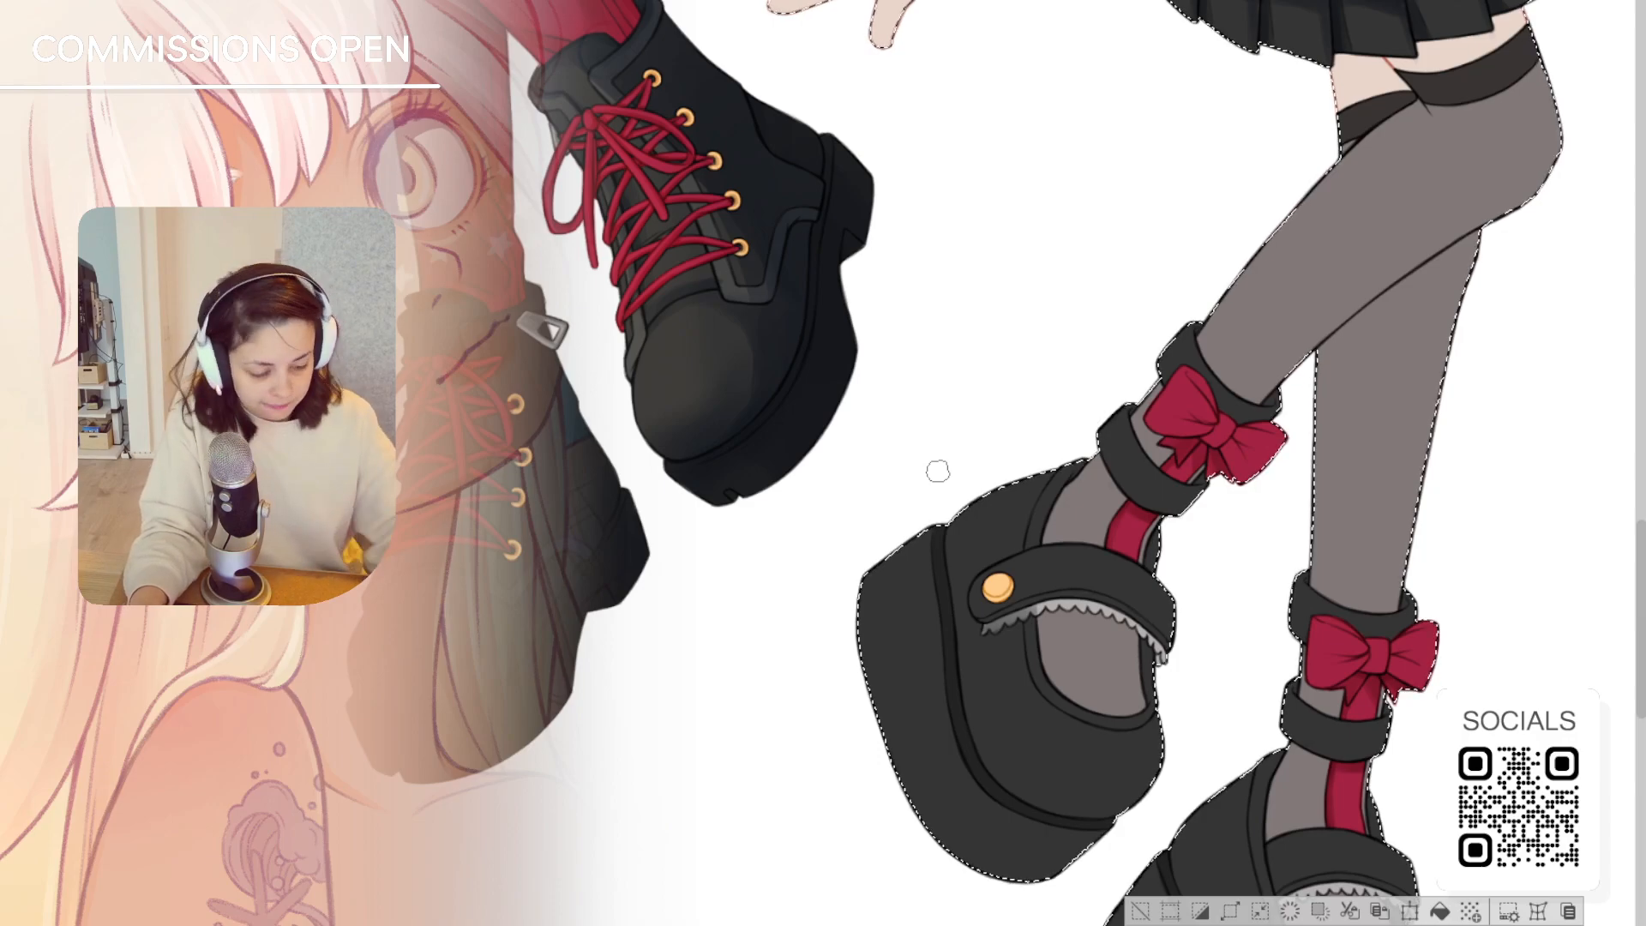
mouse_move(938, 471)
mouse_down()
mouse_move(959, 547)
mouse_move(916, 429)
mouse_up()
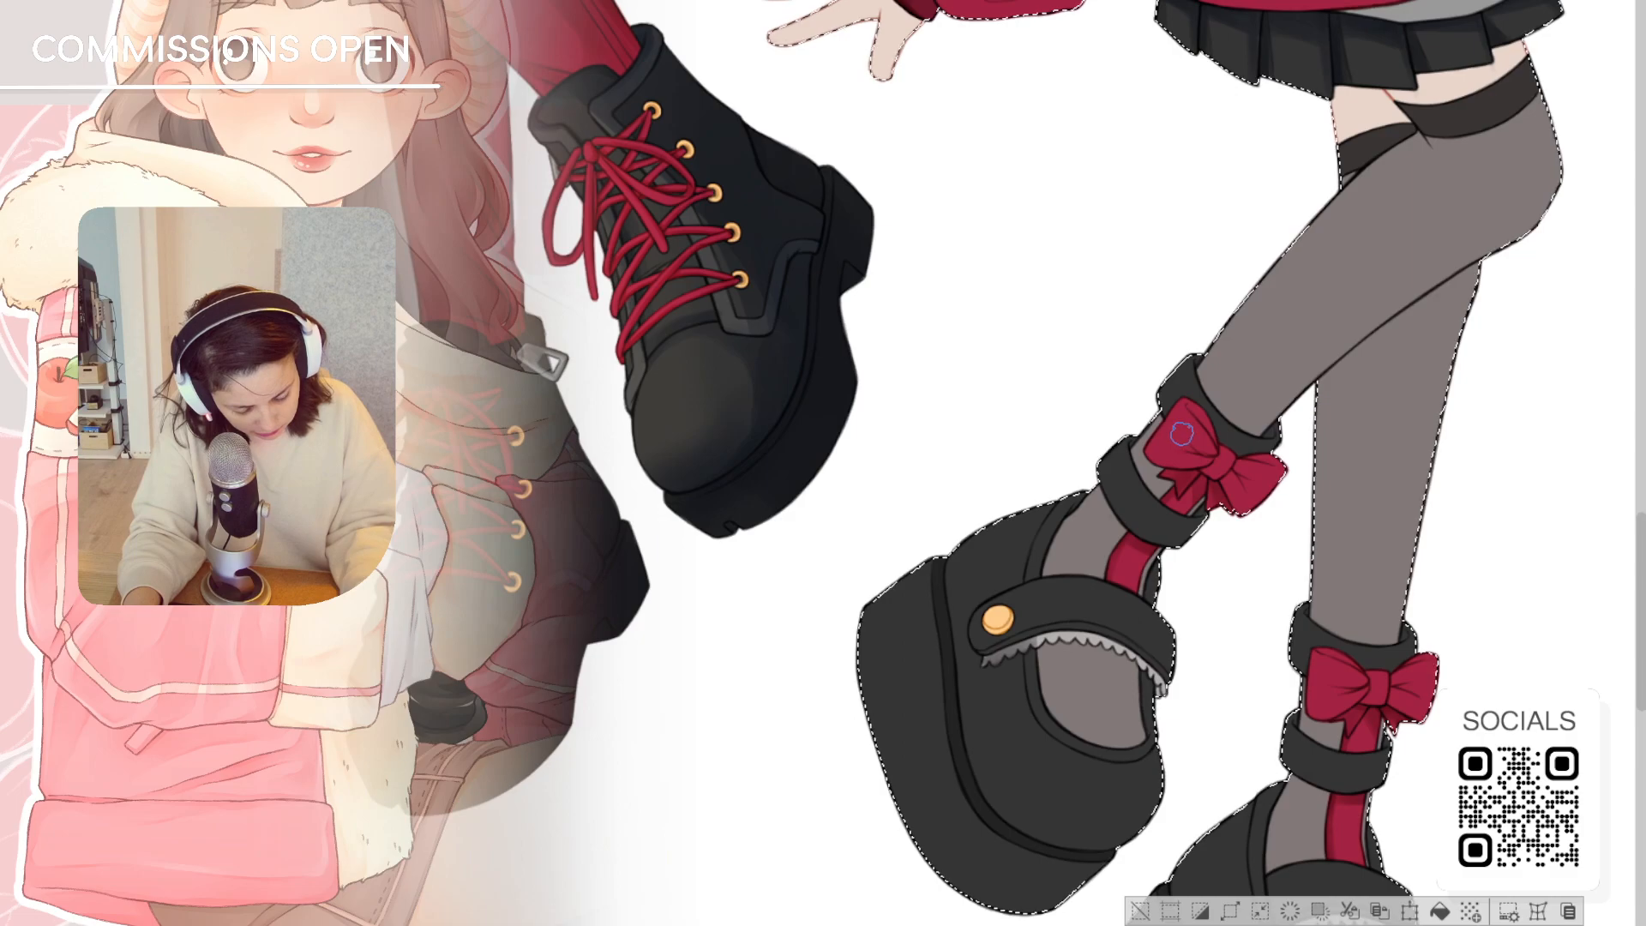
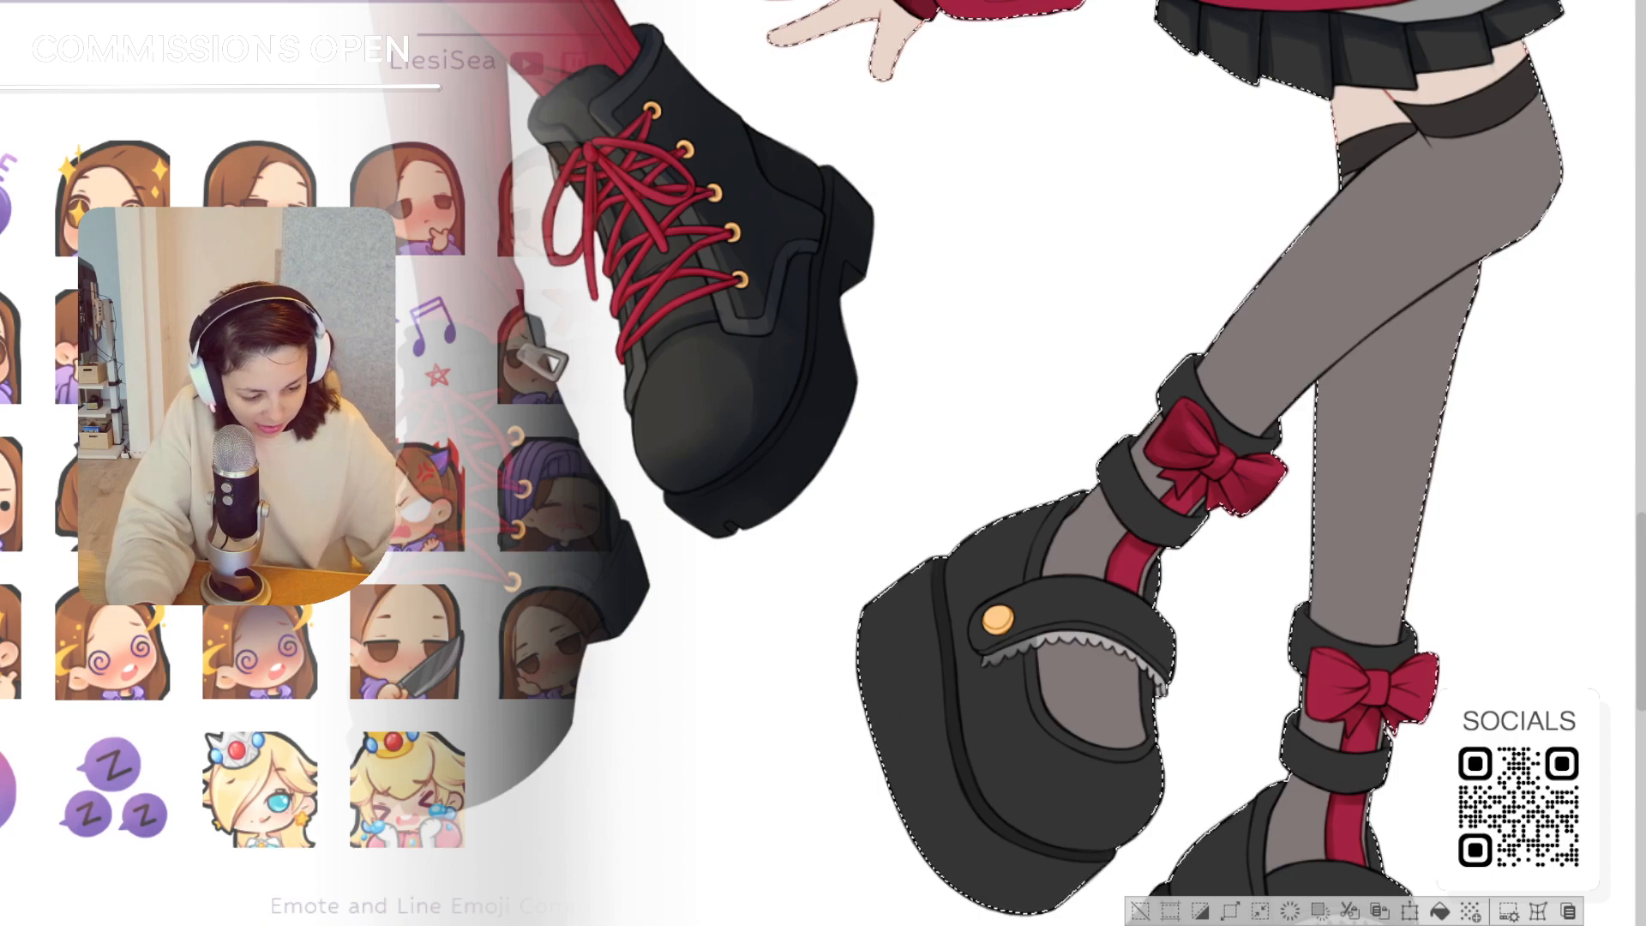
drag(1200, 549, 1104, 375)
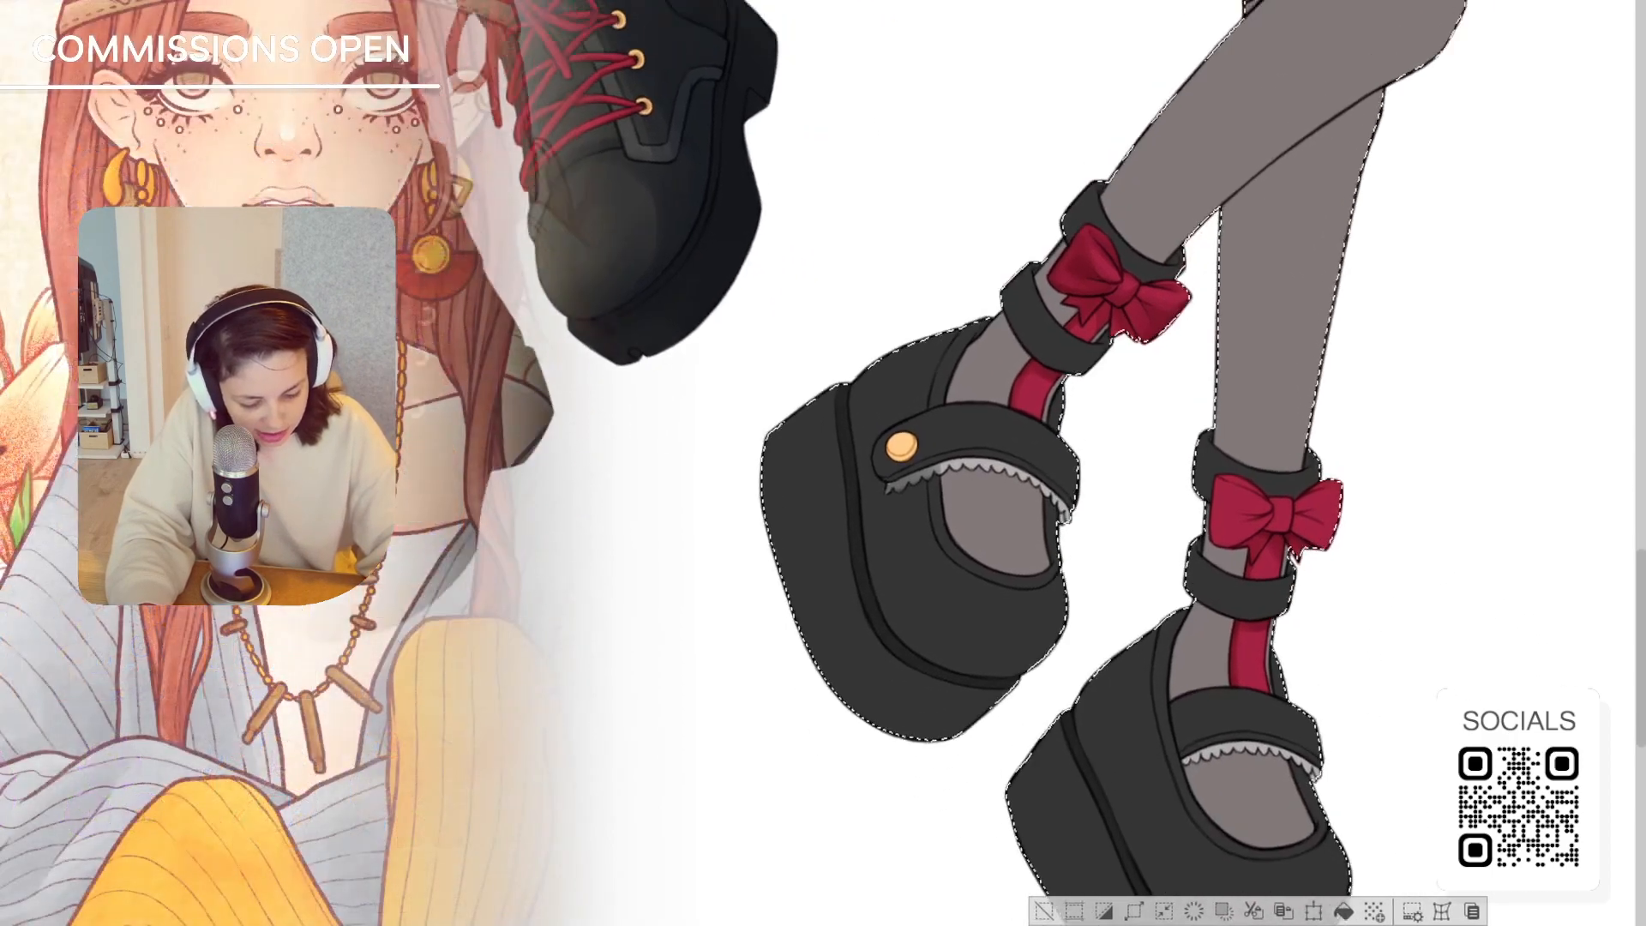
drag(926, 352, 937, 470)
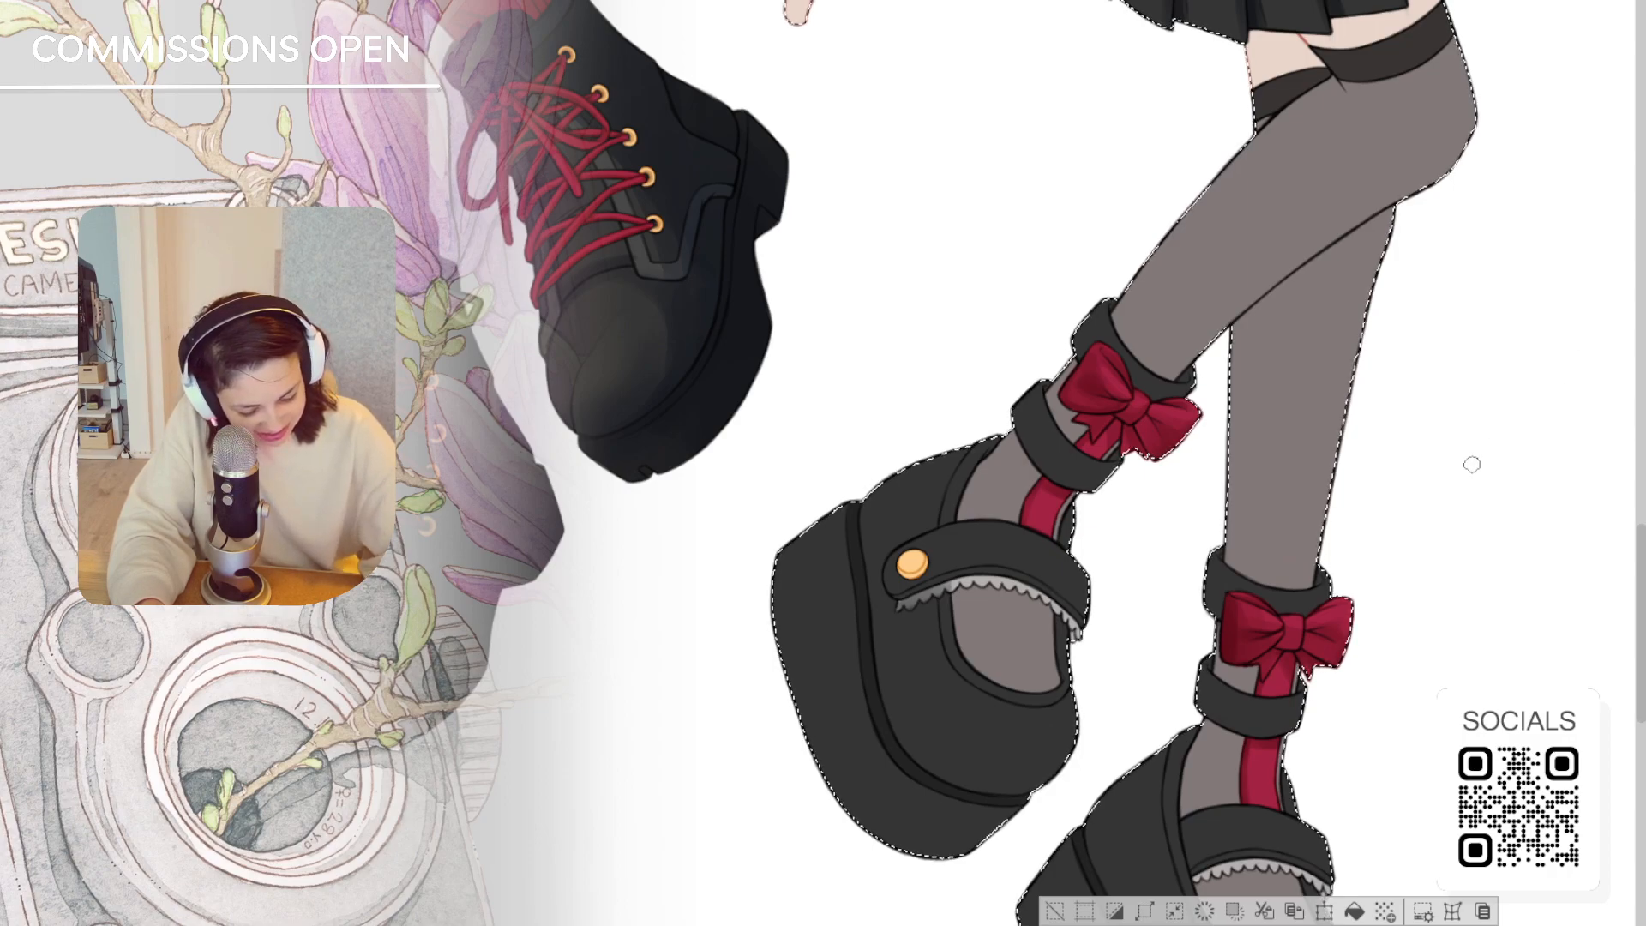
Examine the shading of both ankle bows by comparing mirrored and normal views of the legs
key(h)
drag(942, 480, 1178, 554)
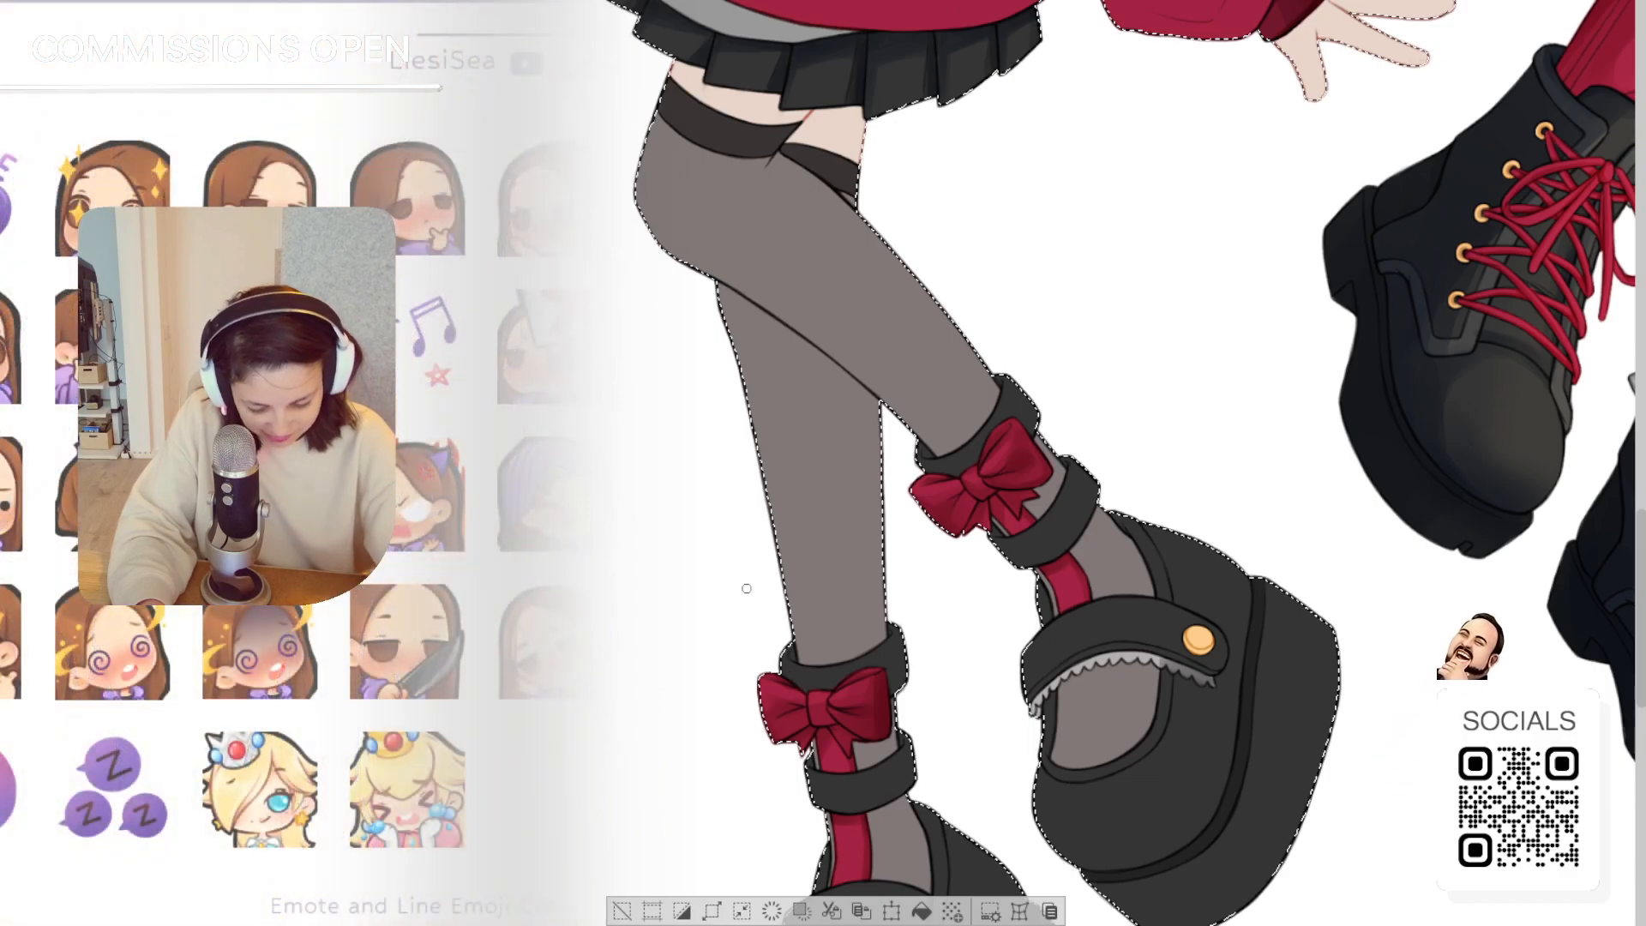
key(h)
key(h)
key(h)
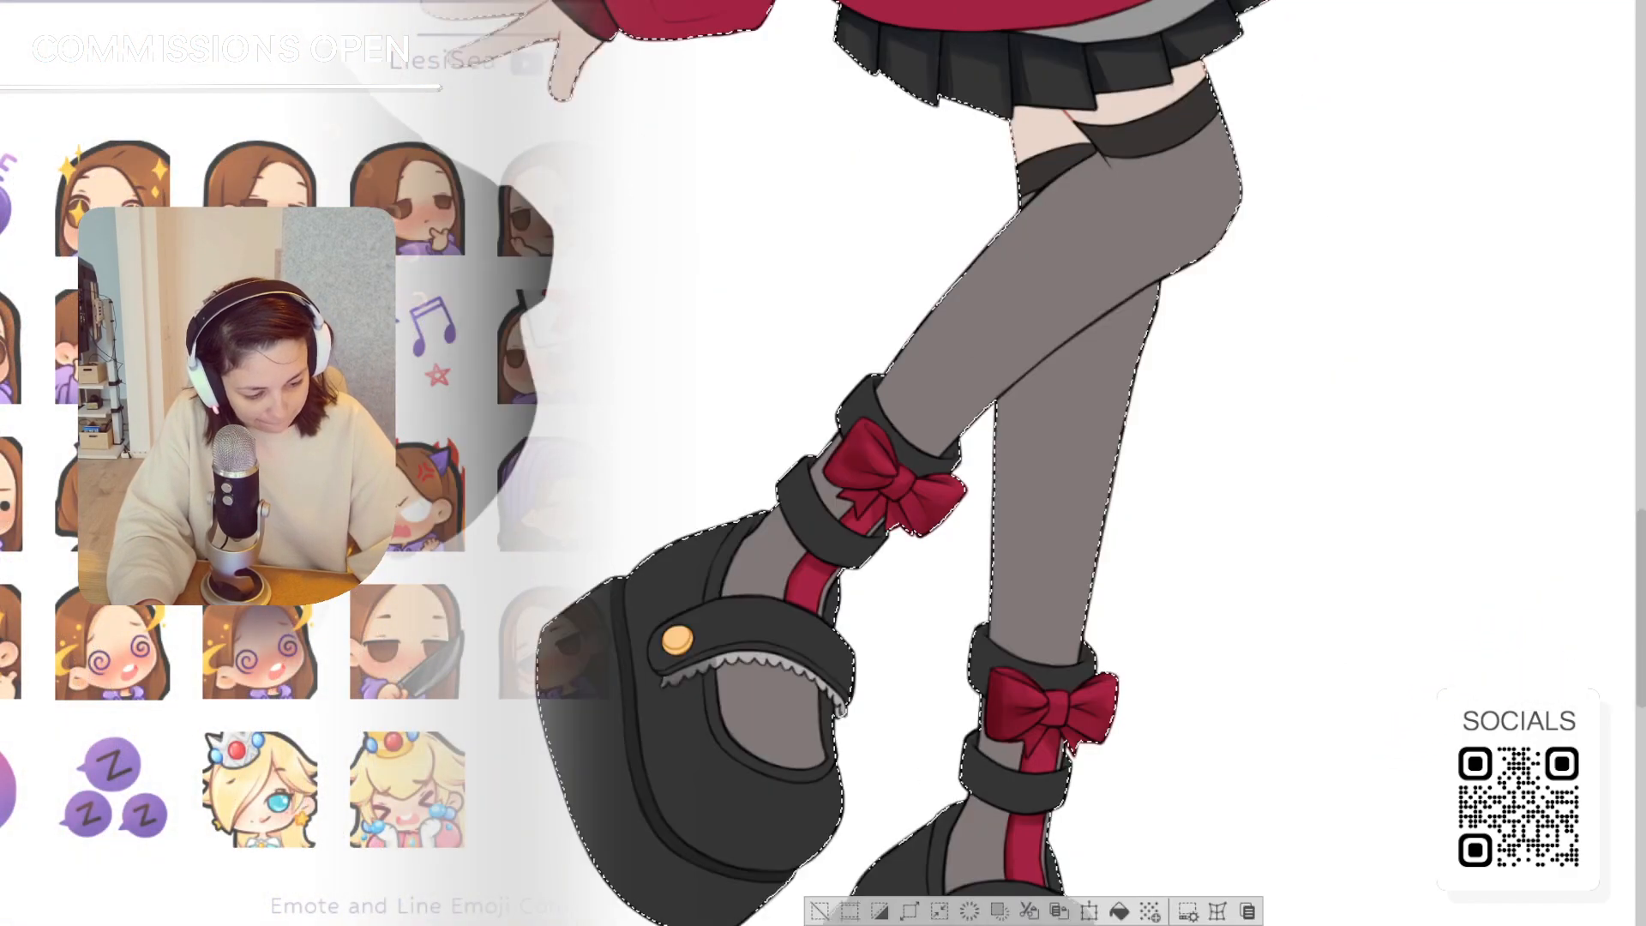
key(h)
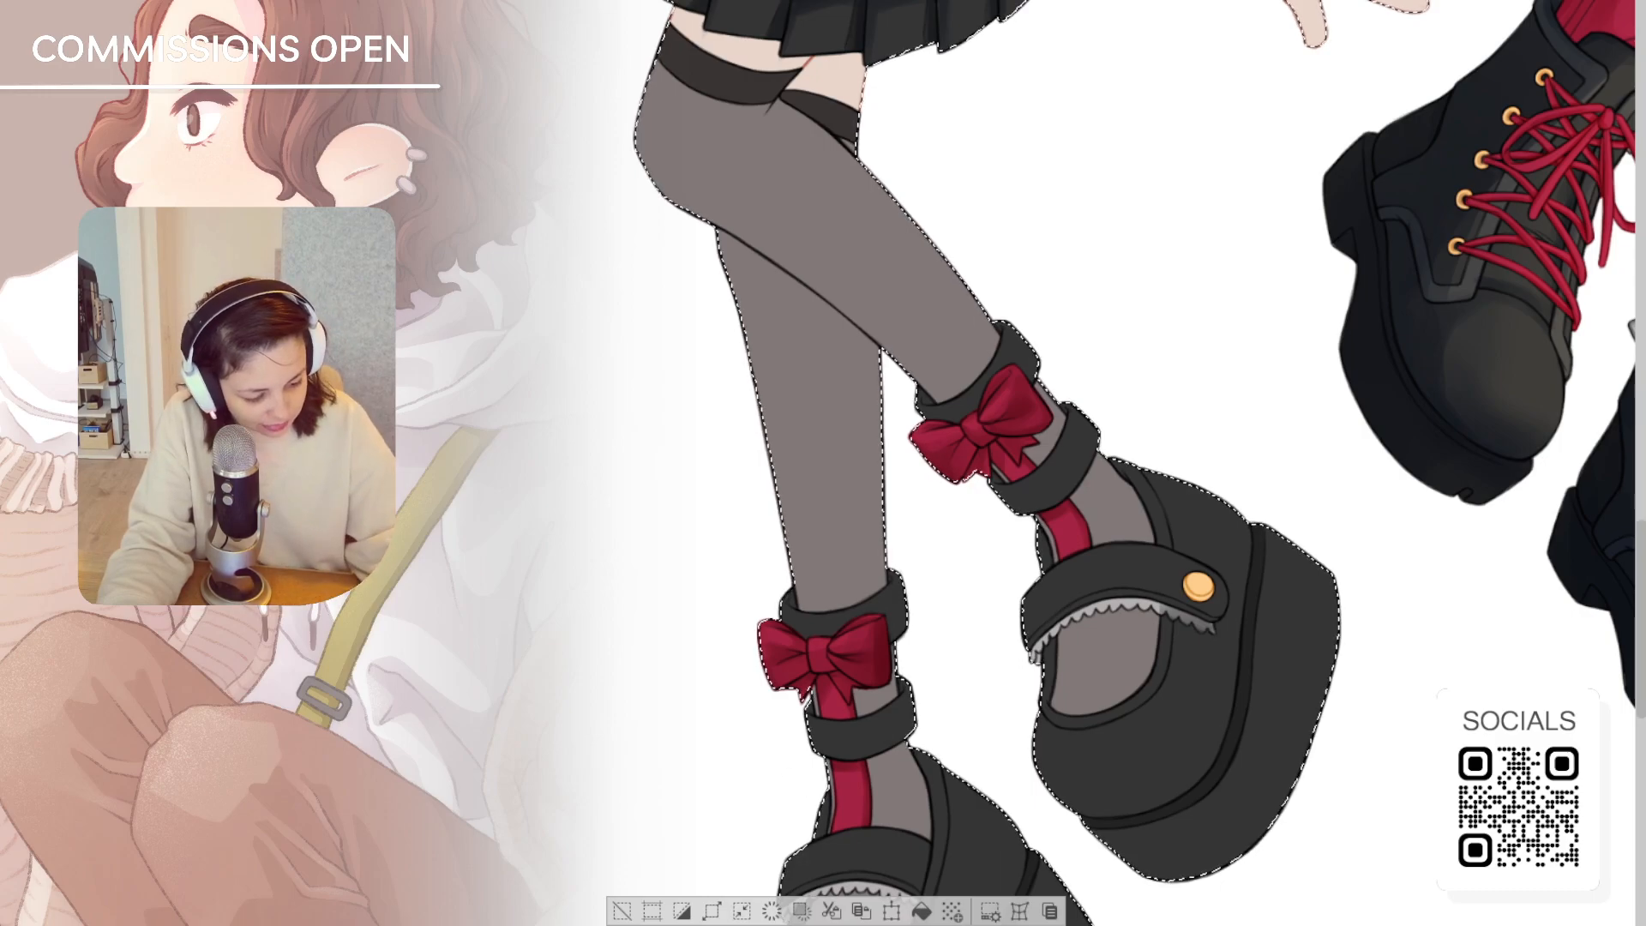
key(h)
drag(943, 462, 1125, 372)
drag(1290, 416, 1452, 514)
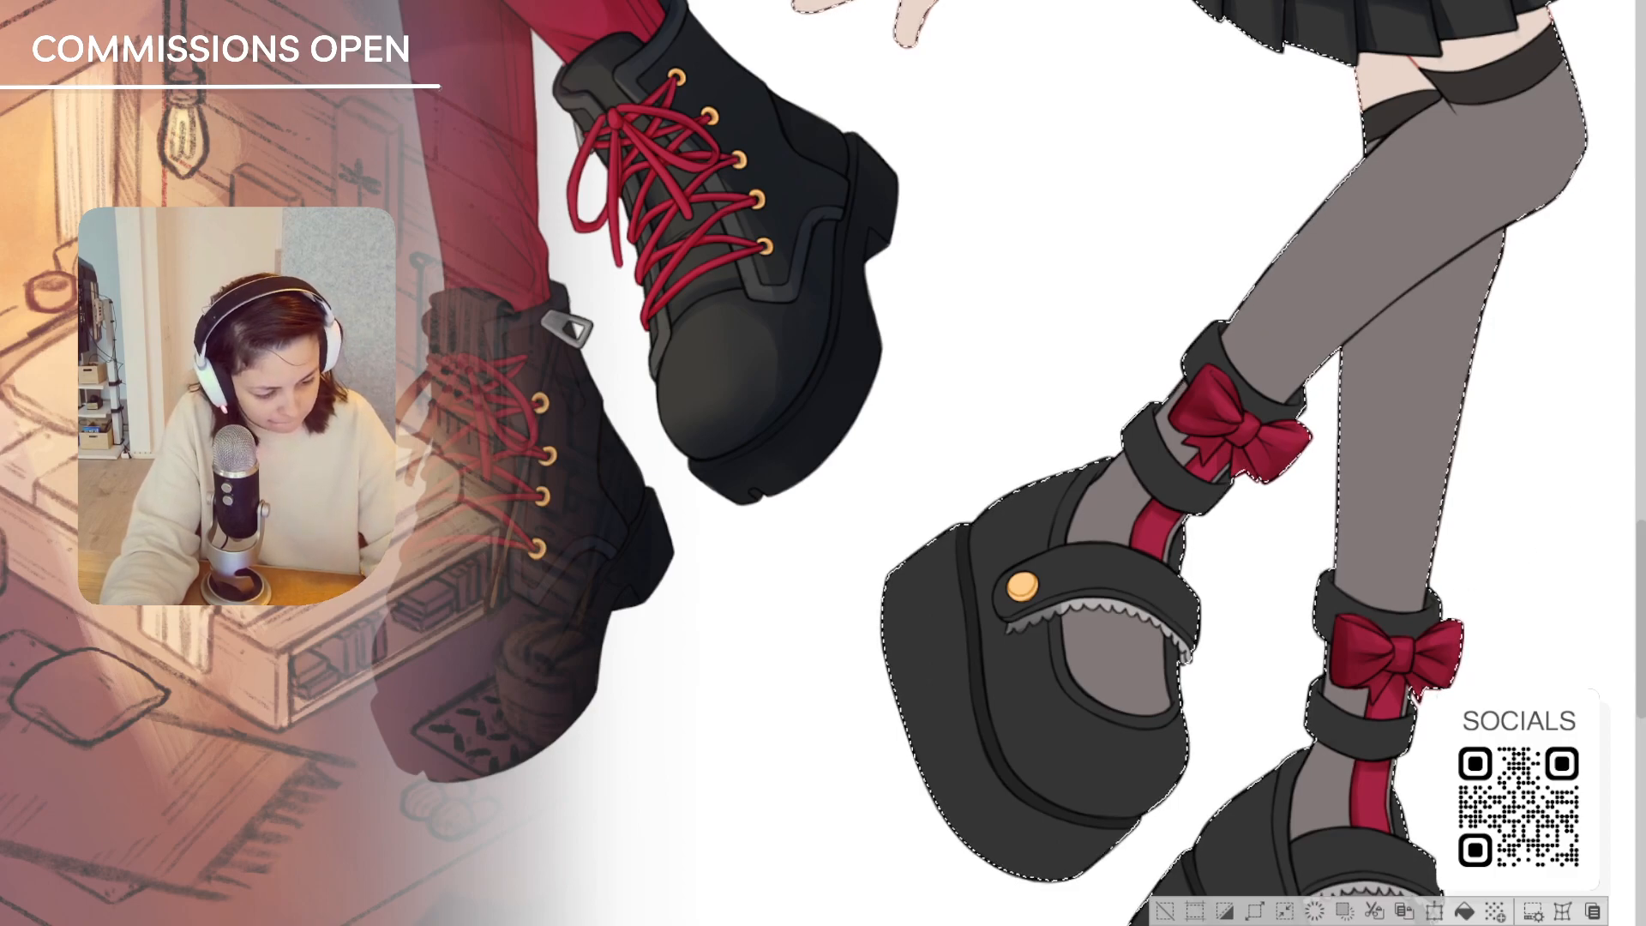
Refine the shading on the lower folds and tails of the raised leg's red ankle bow
key(ctrl+plus)
mouse_move(1200, 557)
mouse_down()
mouse_move(958, 501)
mouse_move(932, 344)
mouse_move(934, 417)
mouse_move(962, 403)
mouse_up()
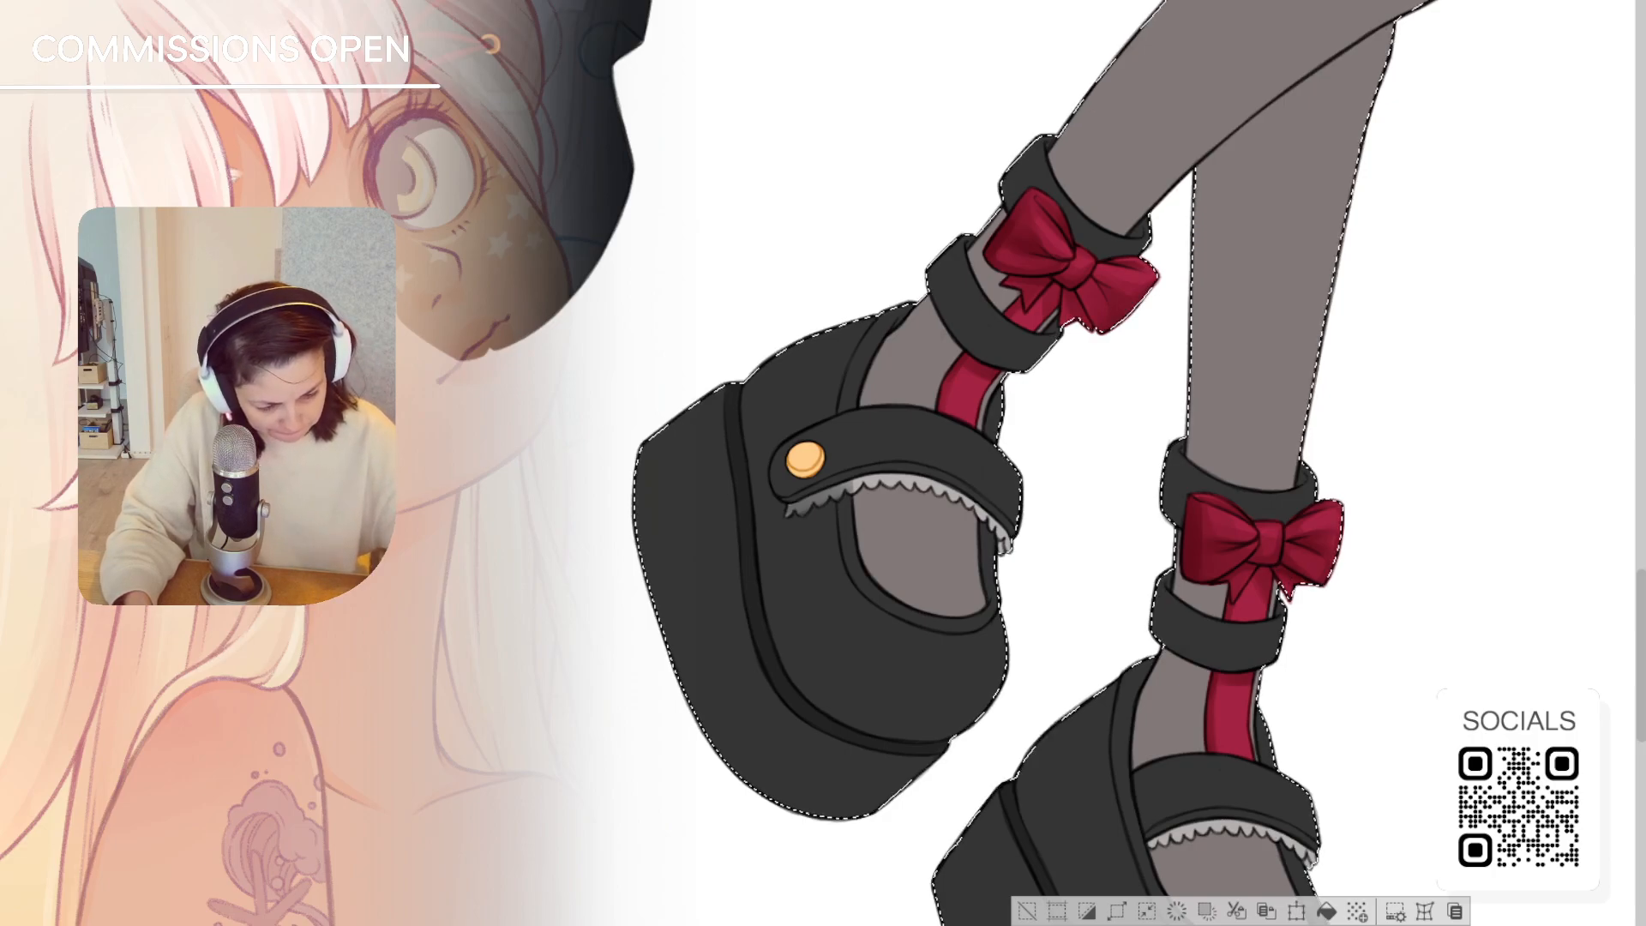
drag(1029, 148, 1140, 259)
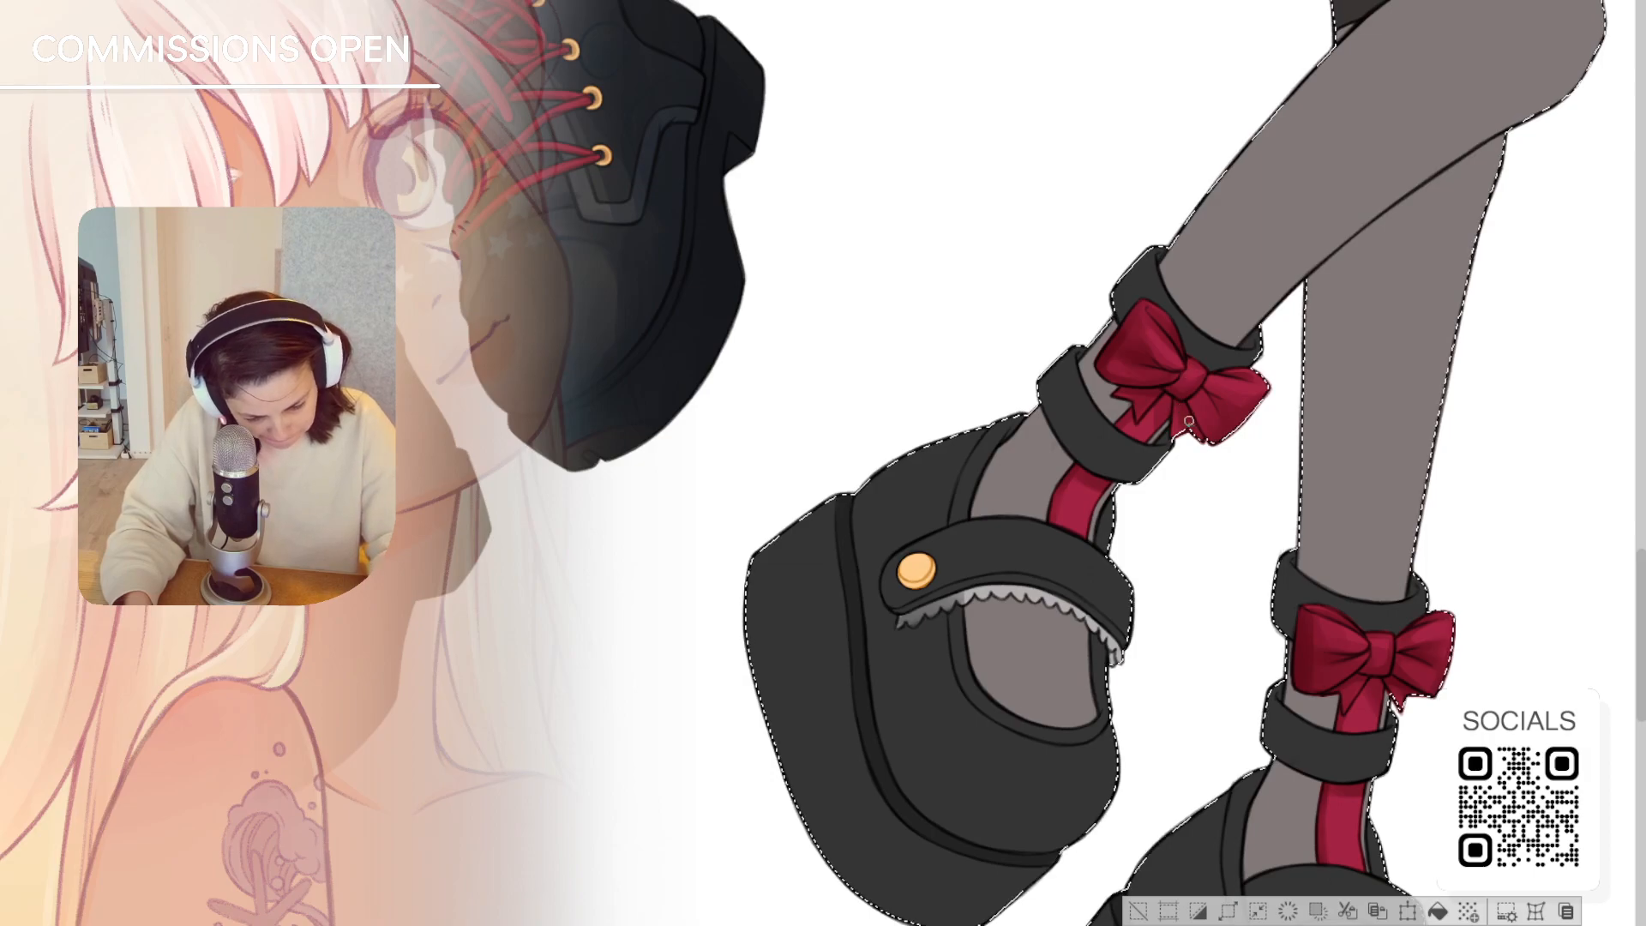